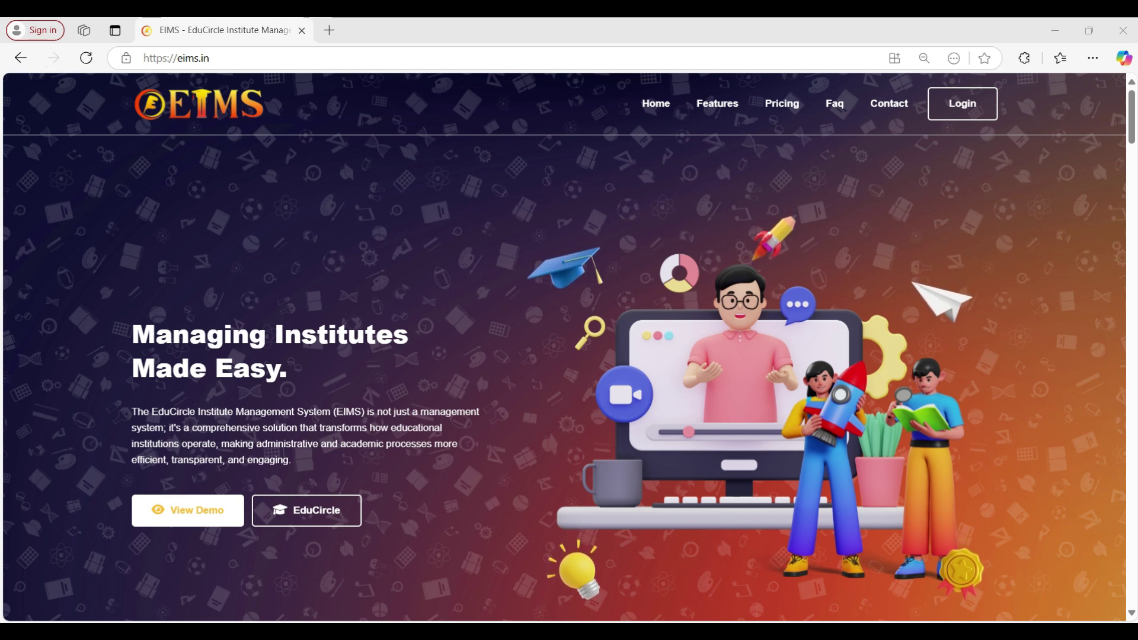
# - Review the feature cards on the EIMS home page, from Plug-n-Play Platform through Inventory Operations
pyautogui.scroll(-2, 569, 347)
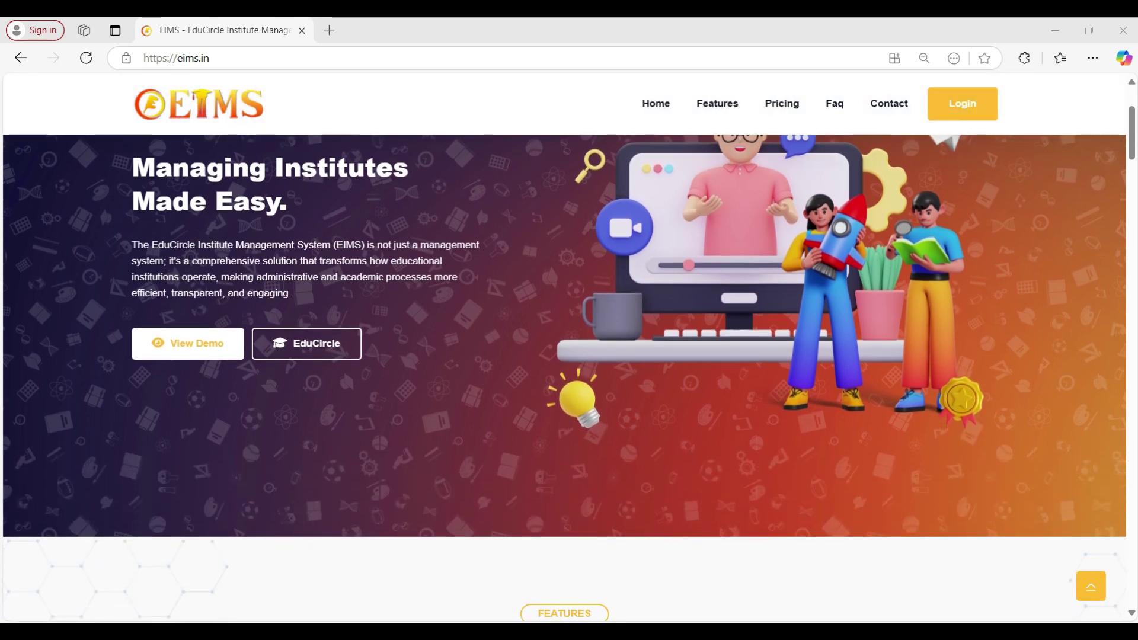
pyautogui.scroll(-3, 569, 347)
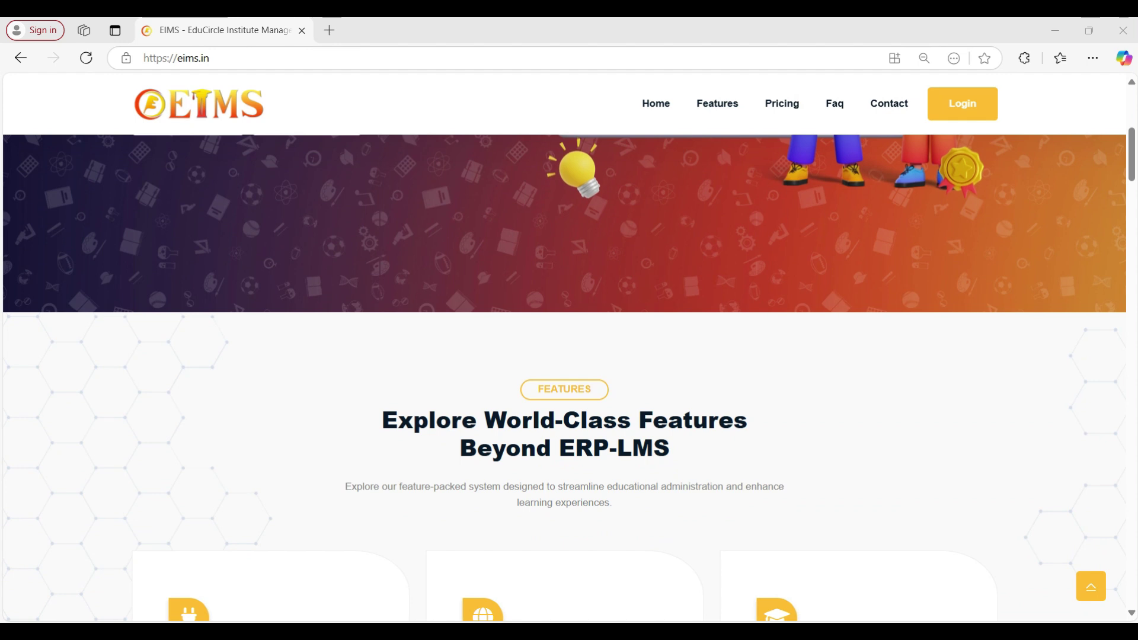
pyautogui.scroll(-2, 569, 347)
pyautogui.scroll(-3, 570, 347)
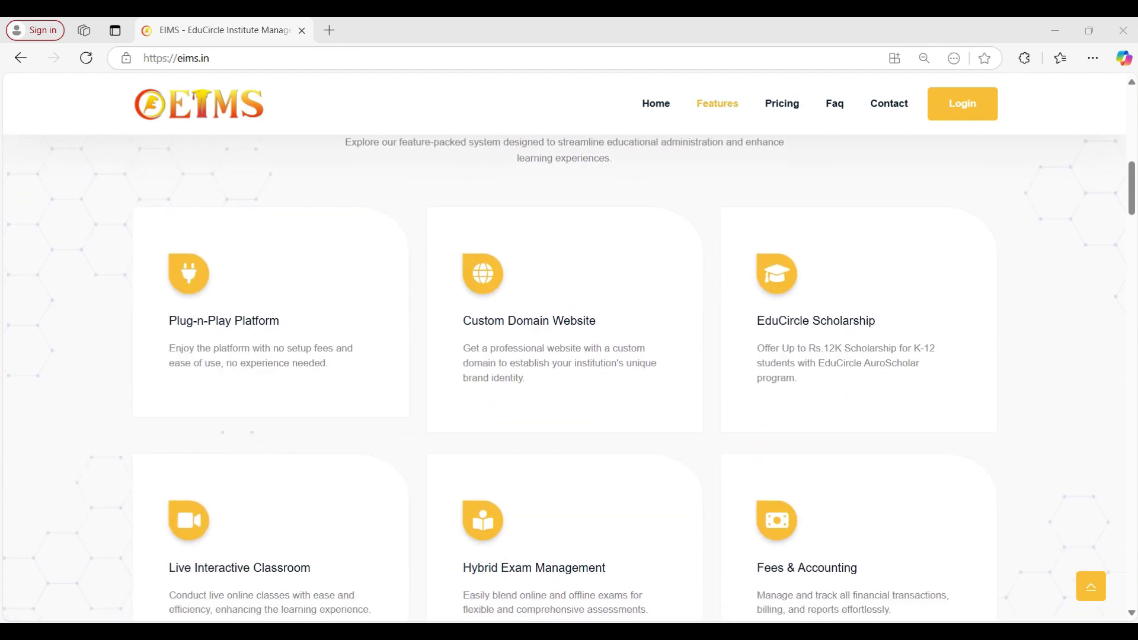
pyautogui.scroll(-1, 569, 347)
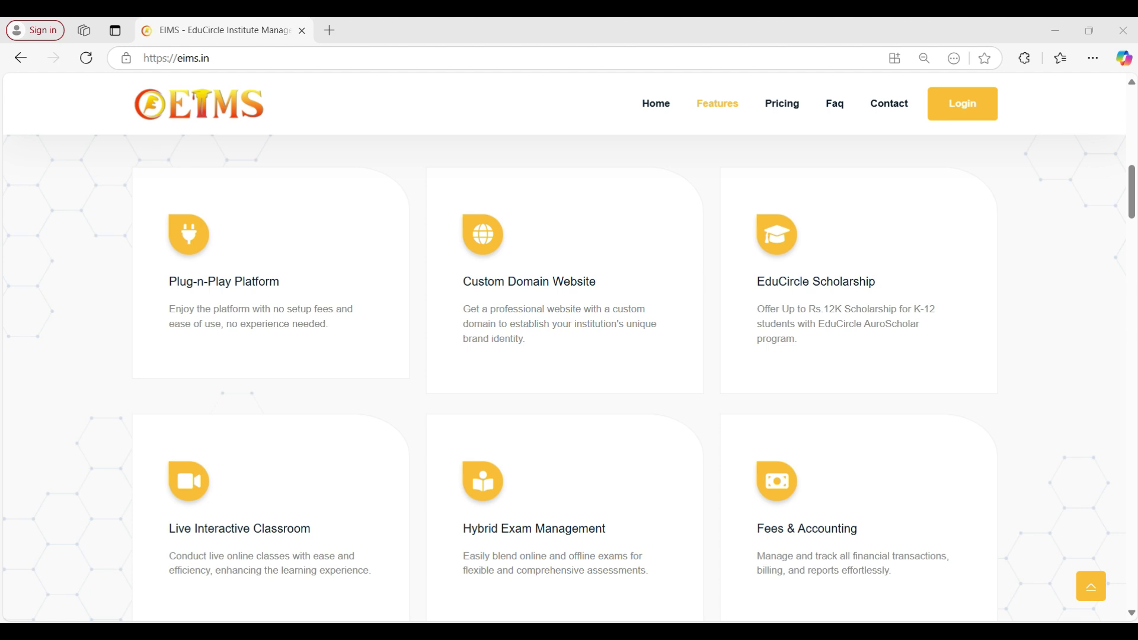
pyautogui.scroll(-1, 271, 474)
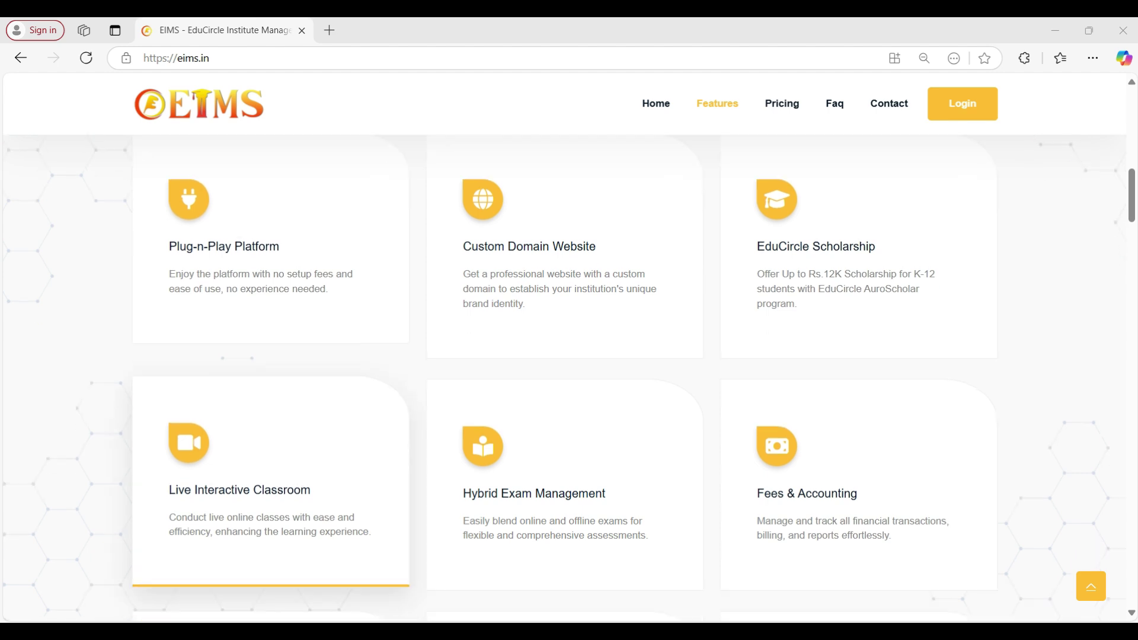
pyautogui.scroll(-2, 271, 415)
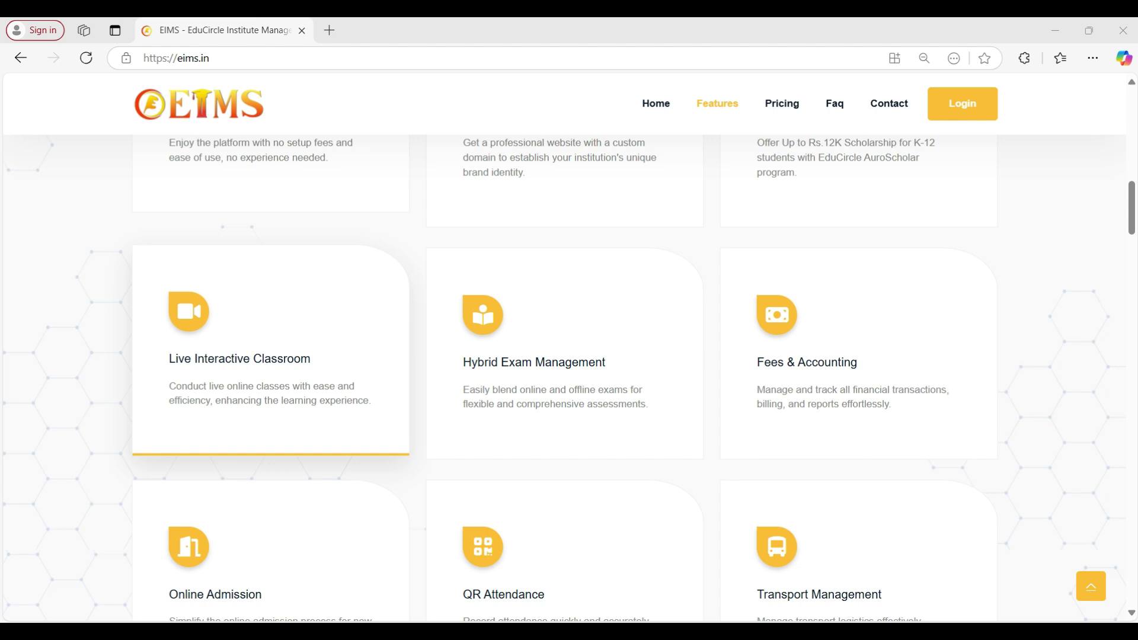
pyautogui.scroll(-3, 565, 498)
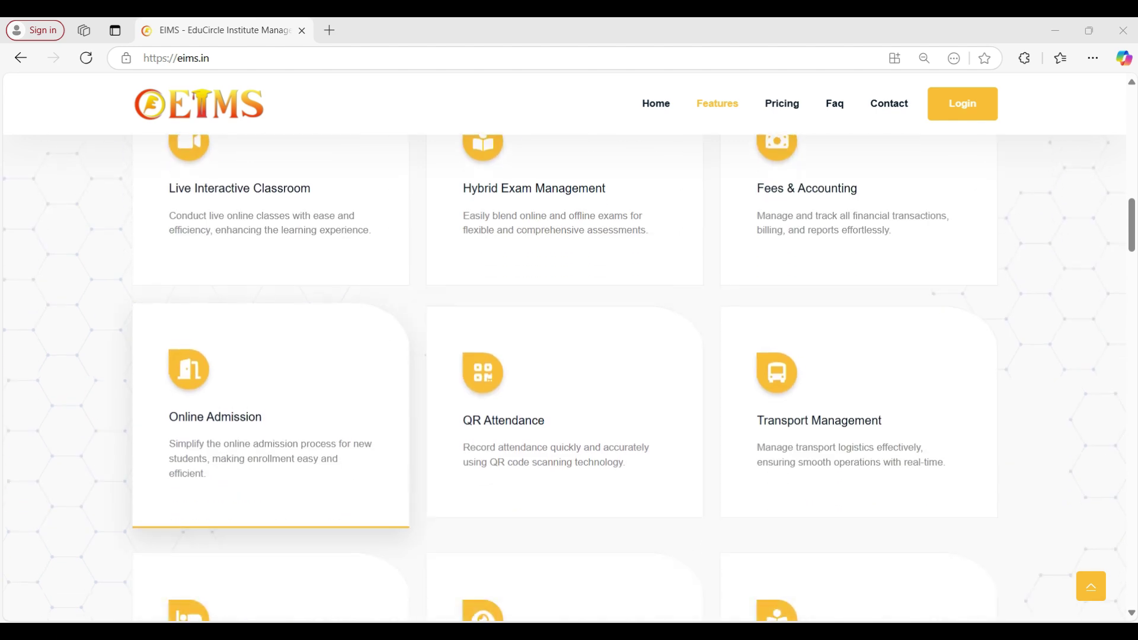
pyautogui.scroll(-3, 565, 296)
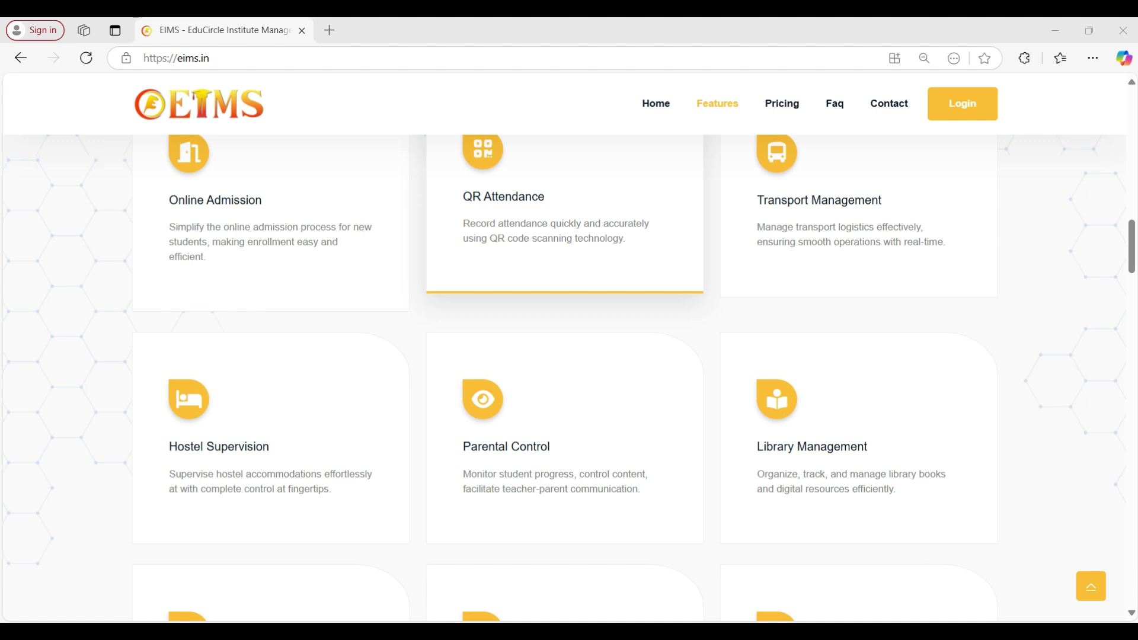
pyautogui.scroll(-3, 565, 380)
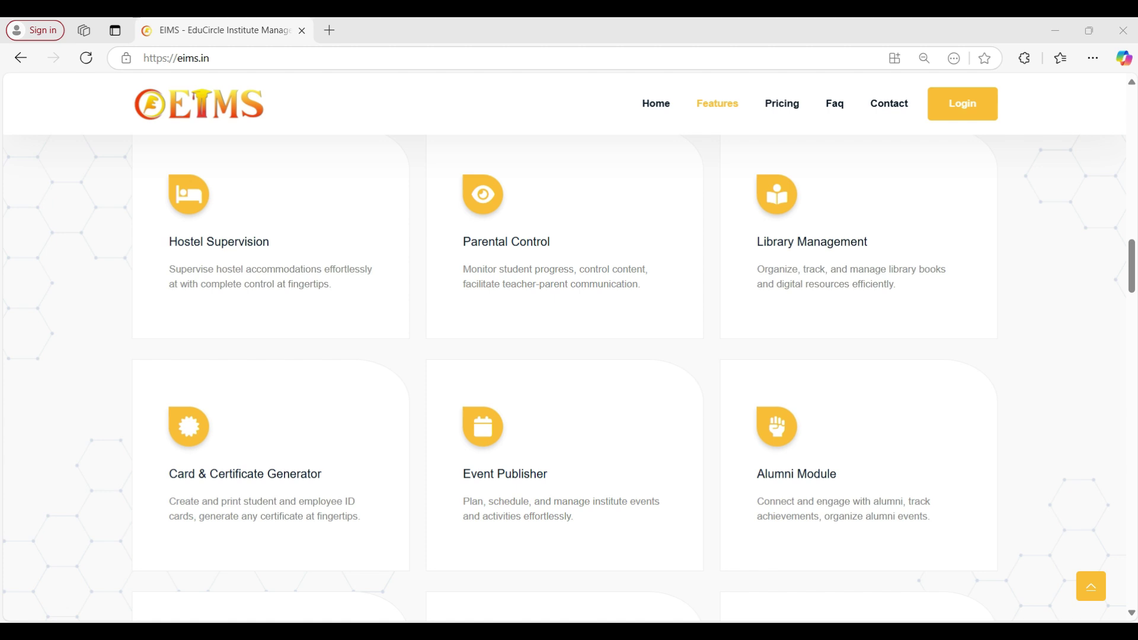
pyautogui.scroll(-3, 565, 380)
pyautogui.scroll(-1, 565, 379)
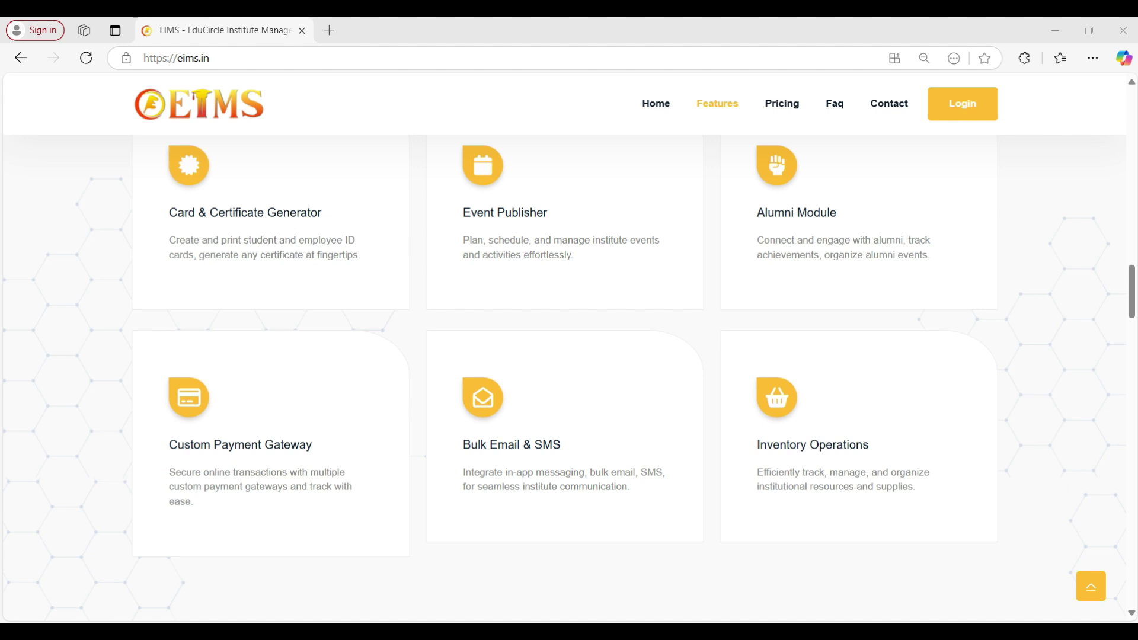
pyautogui.scroll(-2, 565, 379)
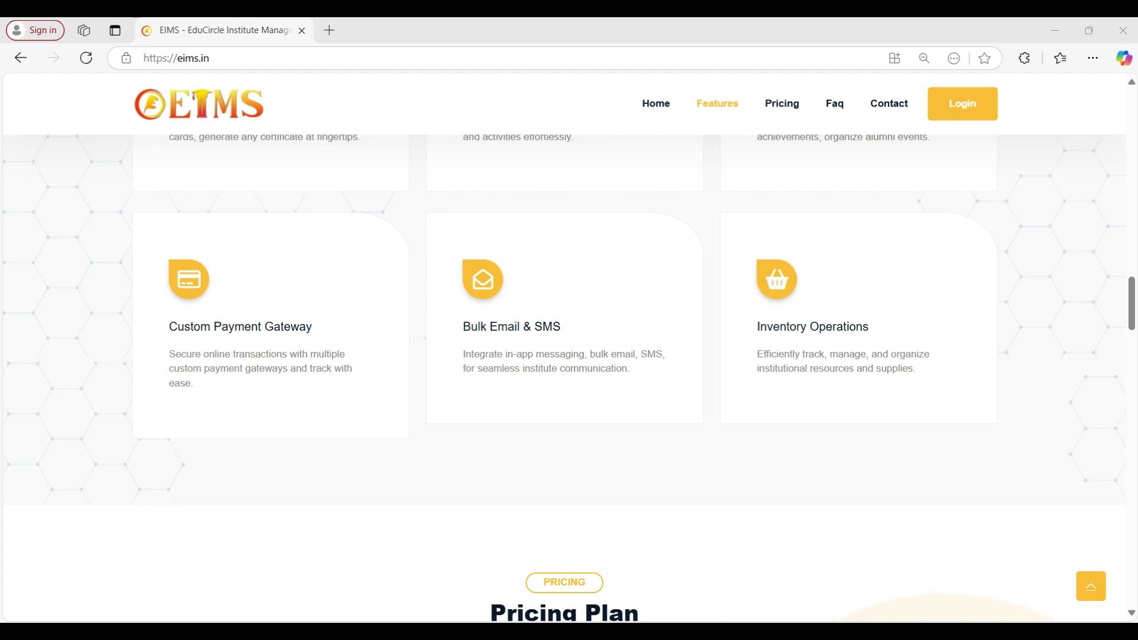
# - Look over the pricing plans, frequently asked questions, contact section and footer of the EIMS site
pyautogui.scroll(-10, 565, 379)
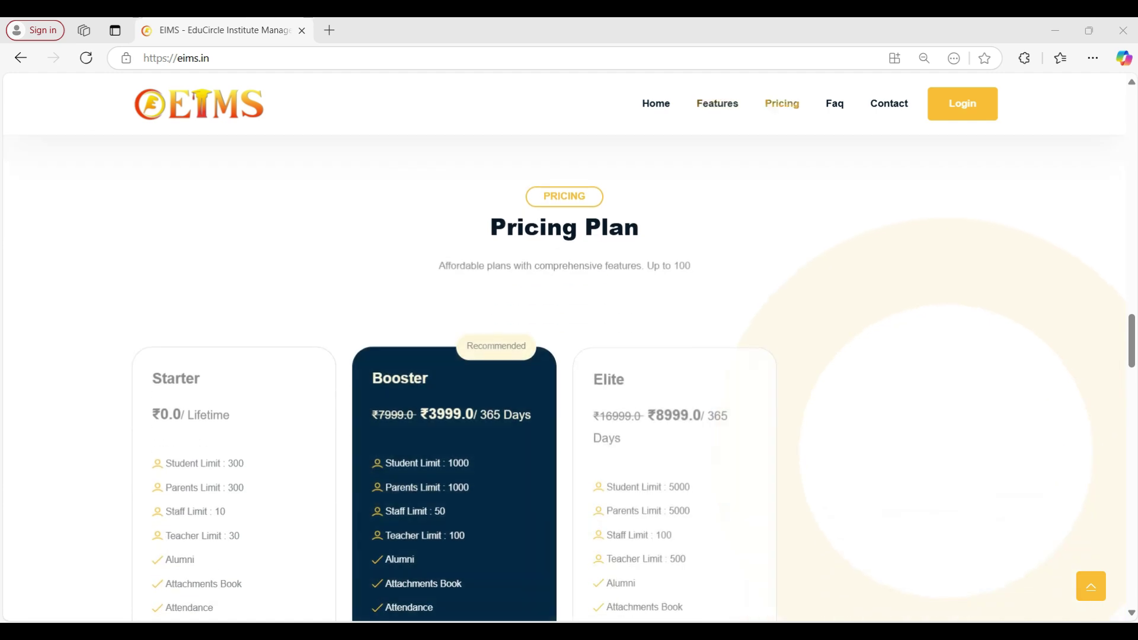
pyautogui.scroll(-11, 565, 379)
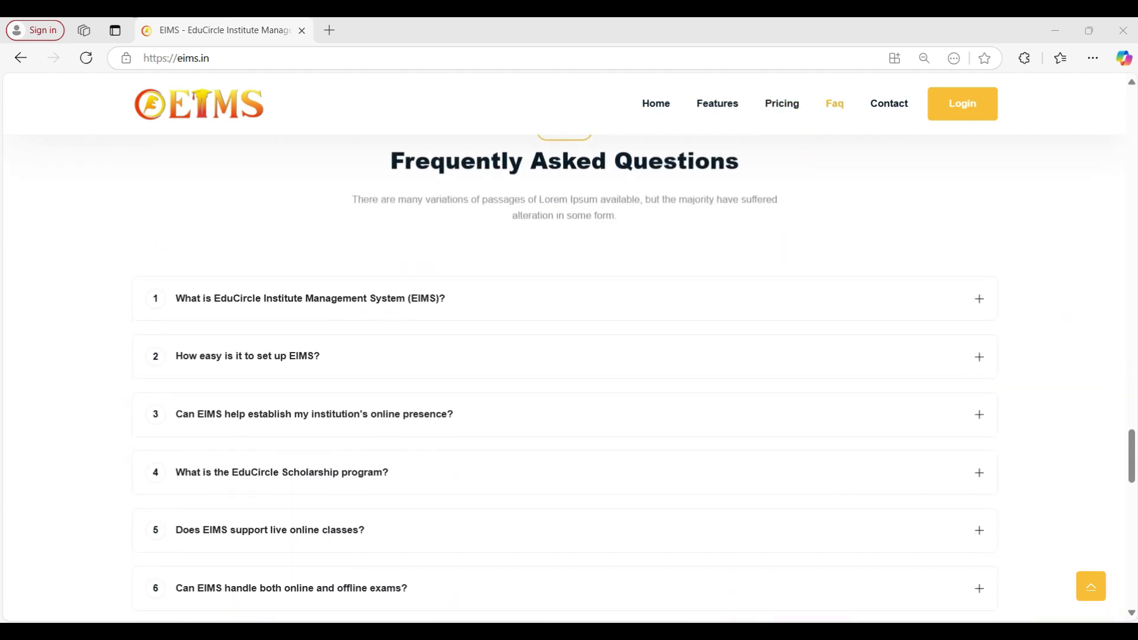
pyautogui.scroll(-12, 565, 379)
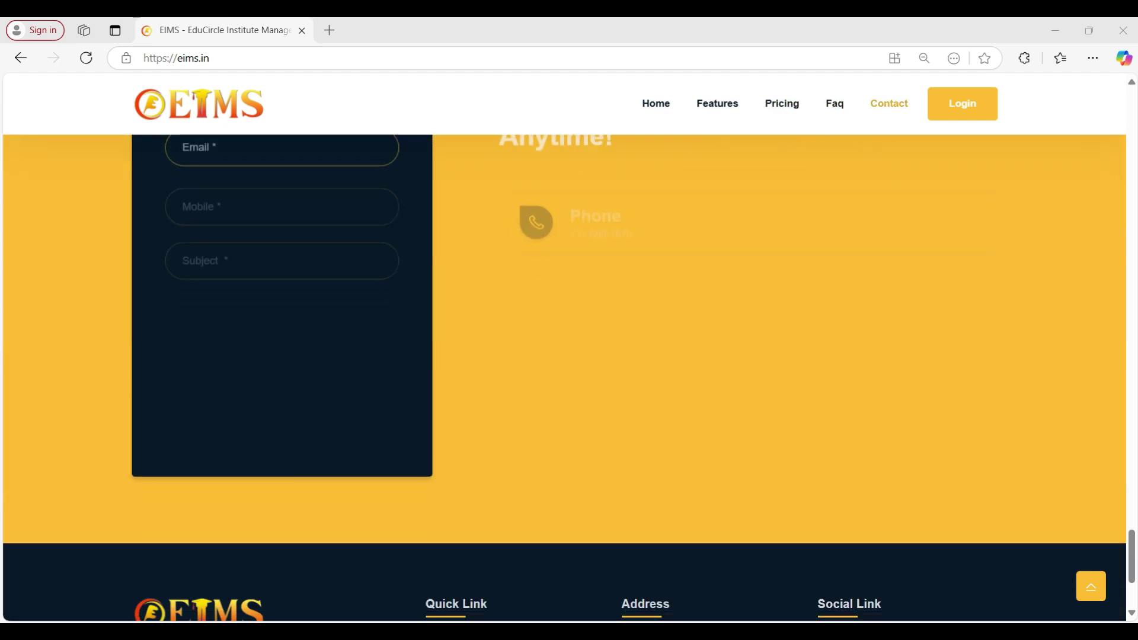
pyautogui.scroll(-2, 565, 379)
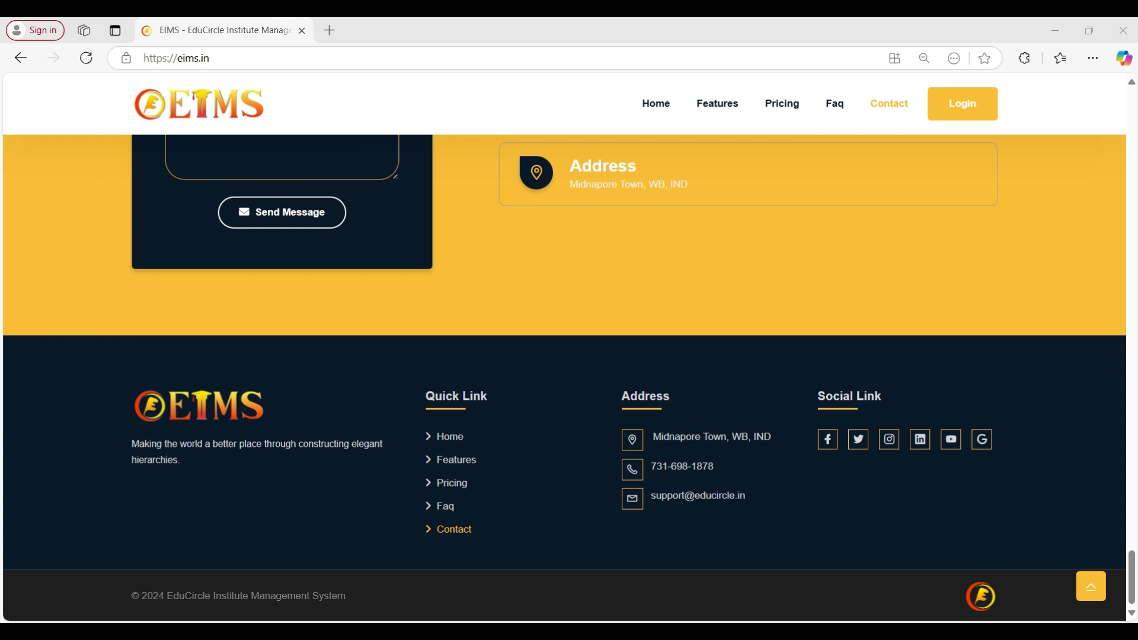
# - Open the demo school website from the introduction at the start of the EIMS home page
pyautogui.scroll(20, 565, 379)
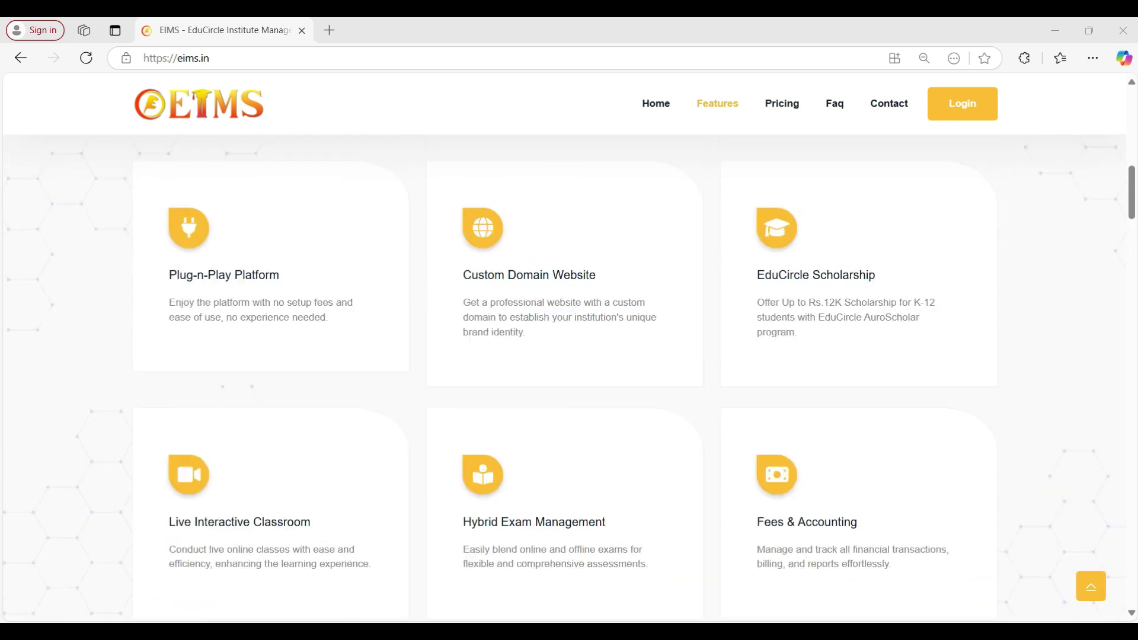
pyautogui.scroll(10, 565, 380)
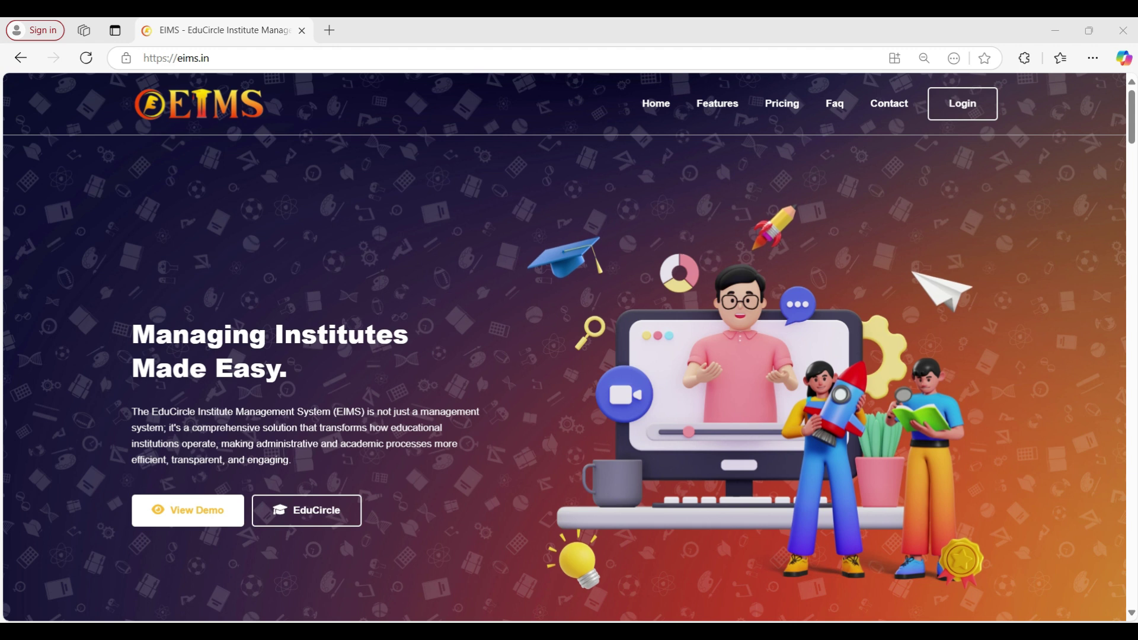
pyautogui.click(188, 509)
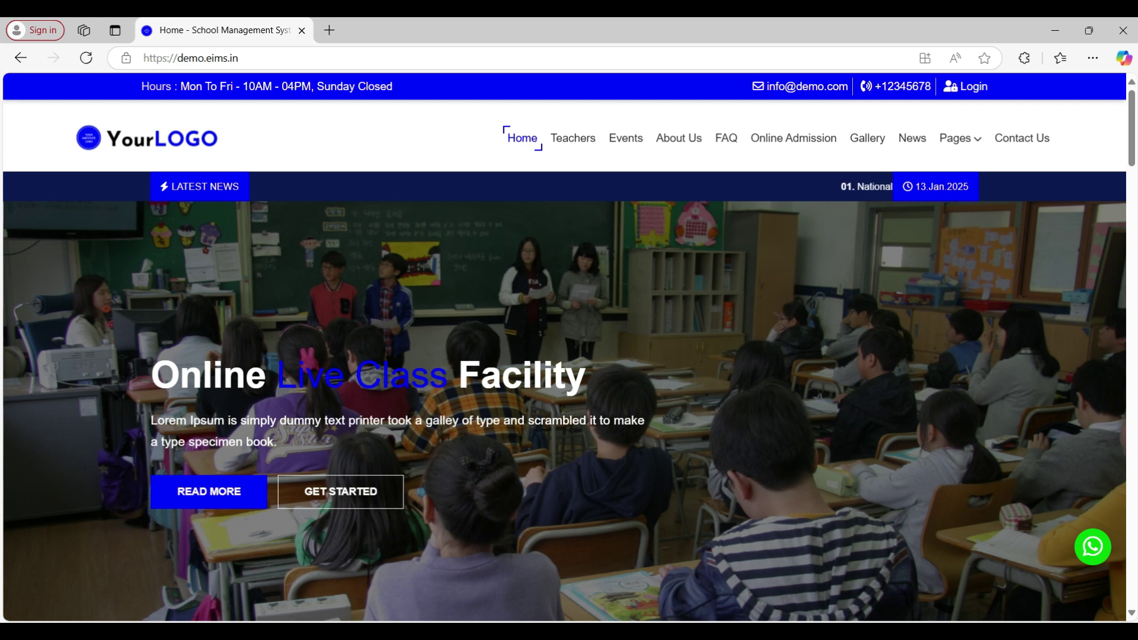
# - Look over the demo site's hero banner and its service cards, such as Online Classes and Scholarship
pyautogui.scroll(-2, 569, 350)
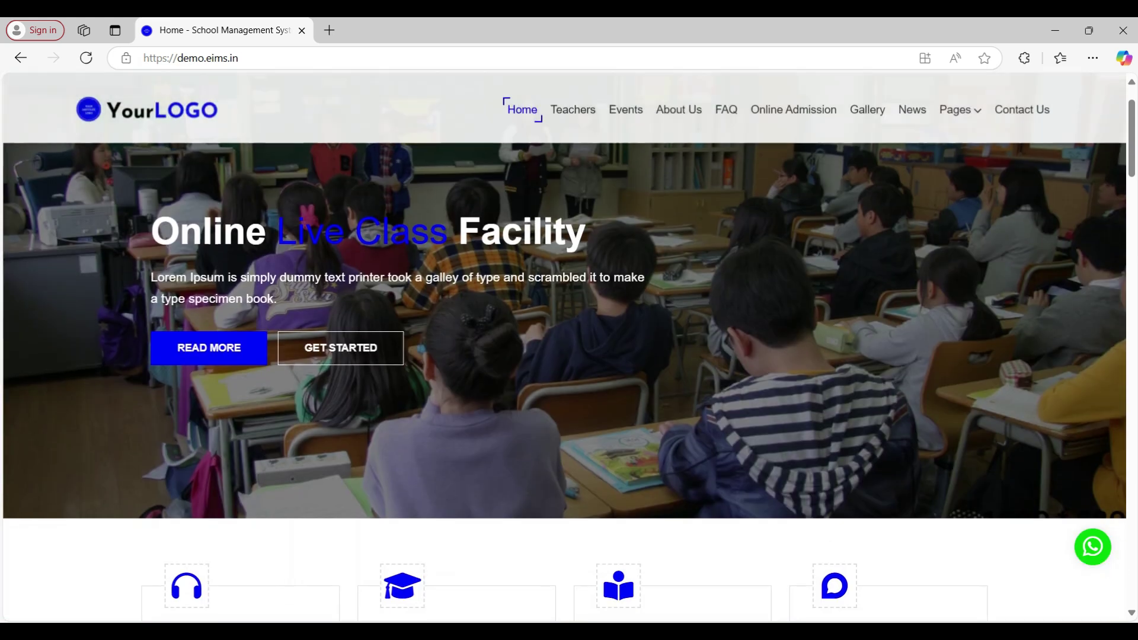
pyautogui.scroll(-1, 569, 349)
pyautogui.scroll(-3, 672, 356)
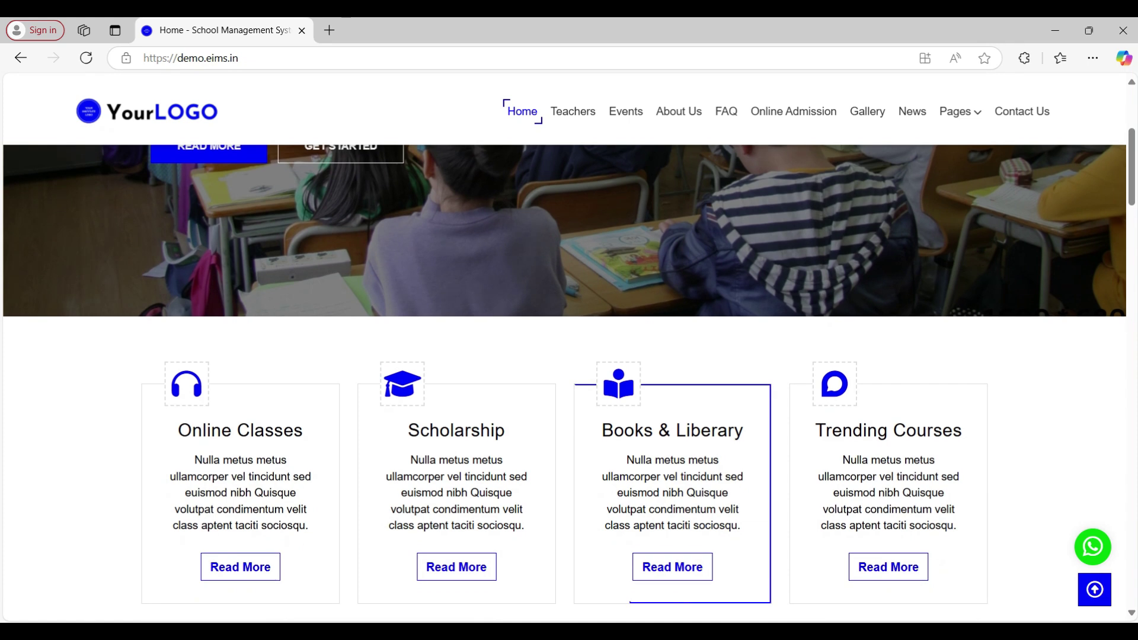
pyautogui.scroll(-5, 672, 356)
pyautogui.scroll(10, 672, 356)
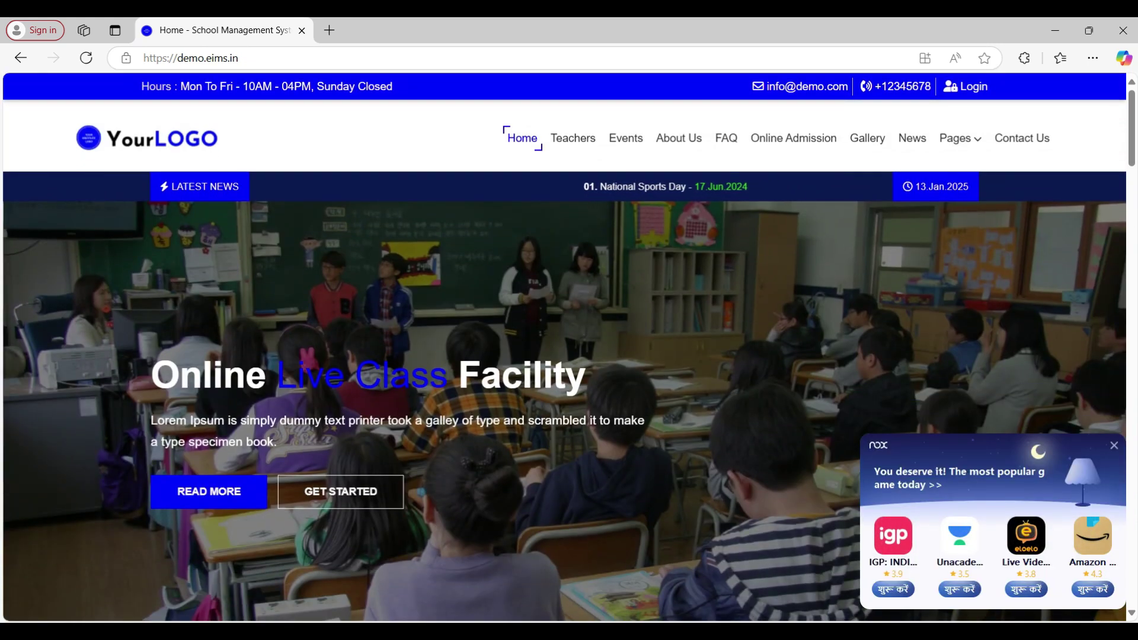
# - Dismiss the pop-up advertisement covering the demo home page
pyautogui.scroll(-4, 569, 350)
pyautogui.scroll(2, 569, 350)
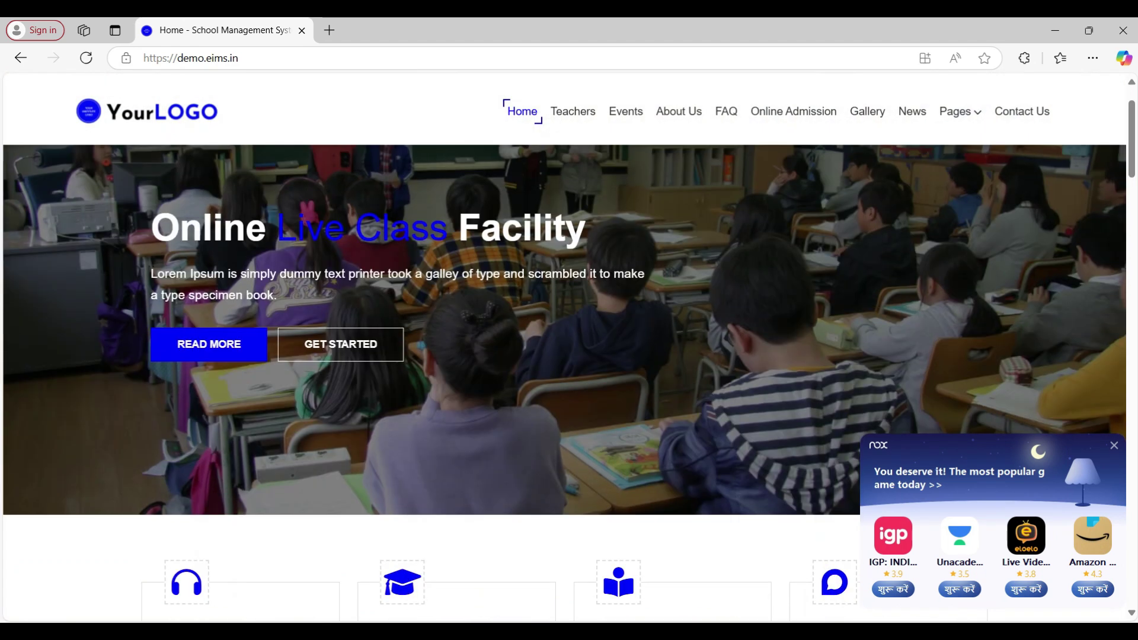
pyautogui.click(1114, 446)
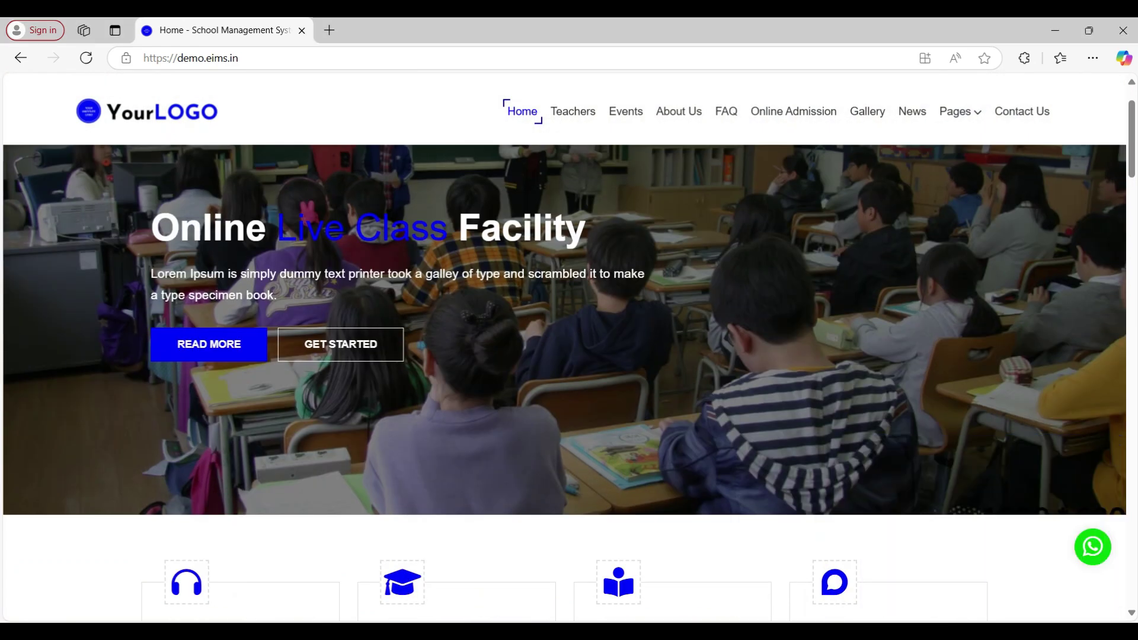
# - Examine the demo home page's service cards, welcome section and Experience Teachers Team section
pyautogui.scroll(2, 652, 356)
pyautogui.scroll(-6, 652, 356)
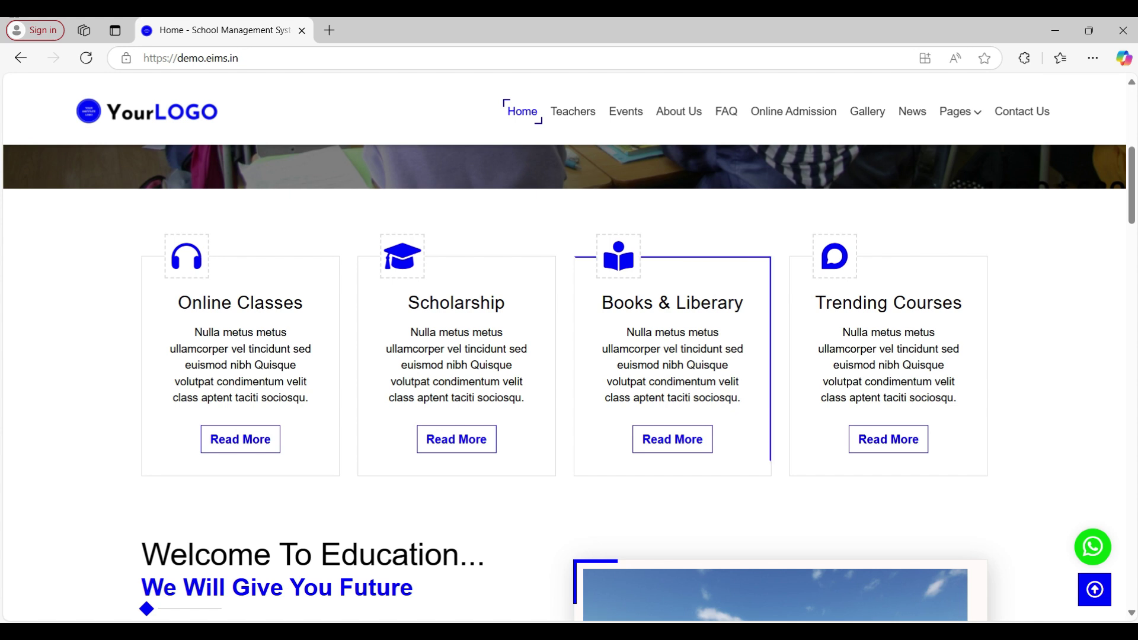
pyautogui.scroll(-4, 569, 383)
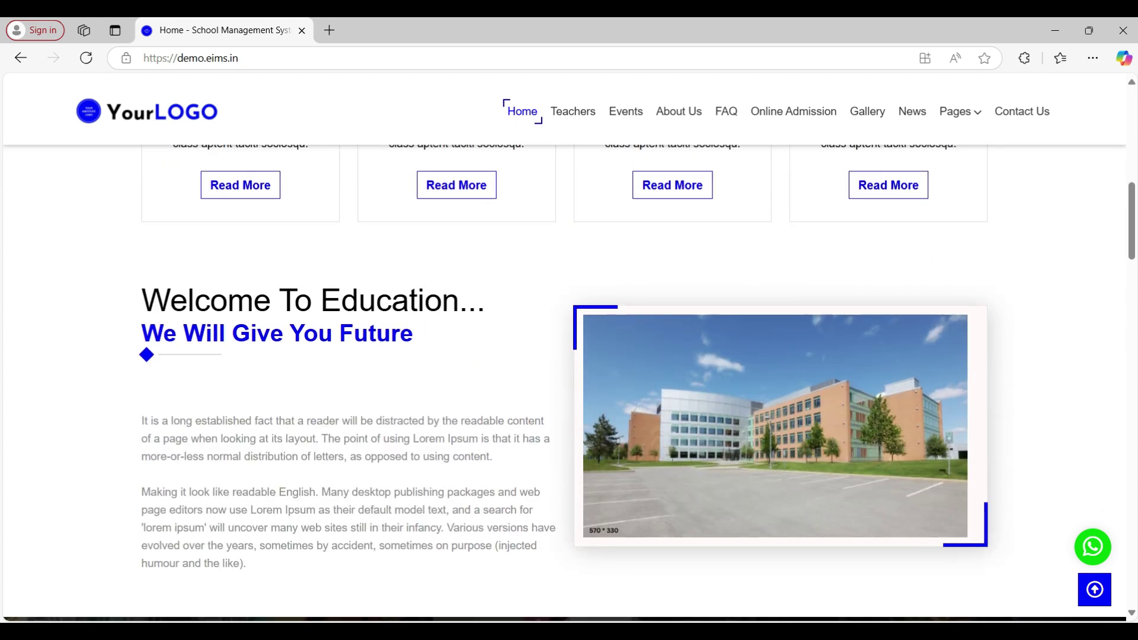
pyautogui.scroll(-7, 569, 383)
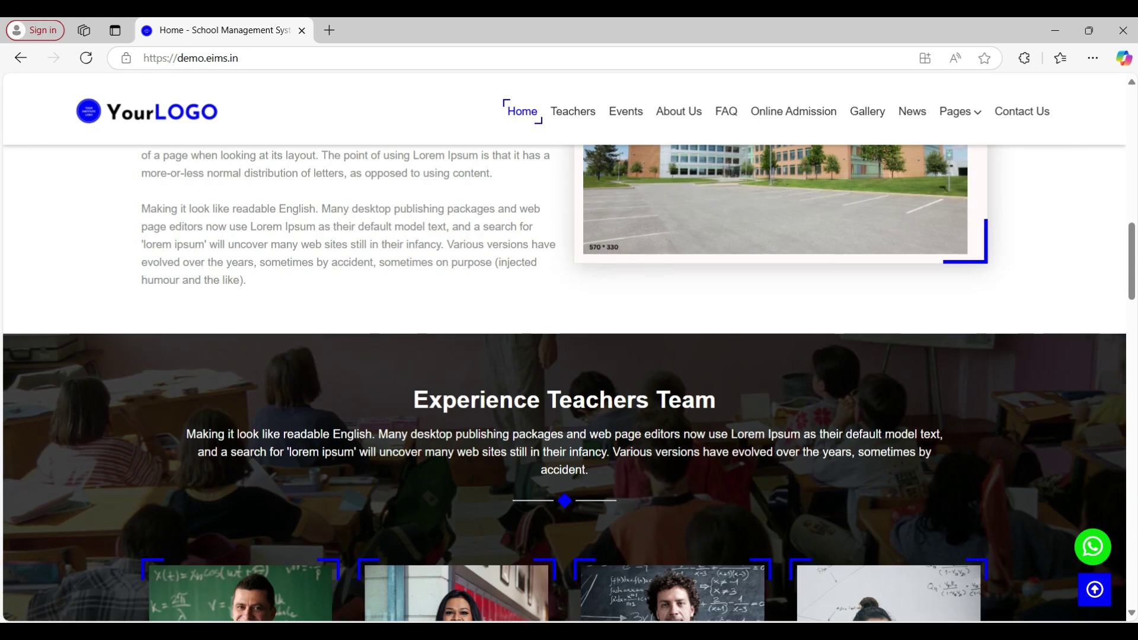
pyautogui.scroll(-1, 457, 516)
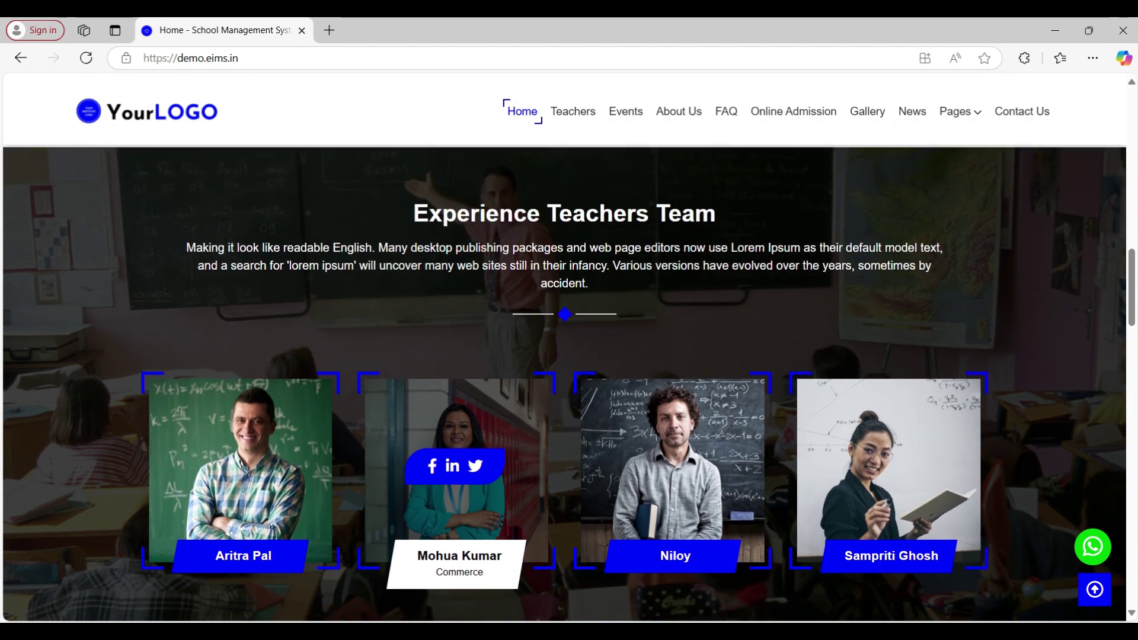
pyautogui.scroll(-5, 456, 516)
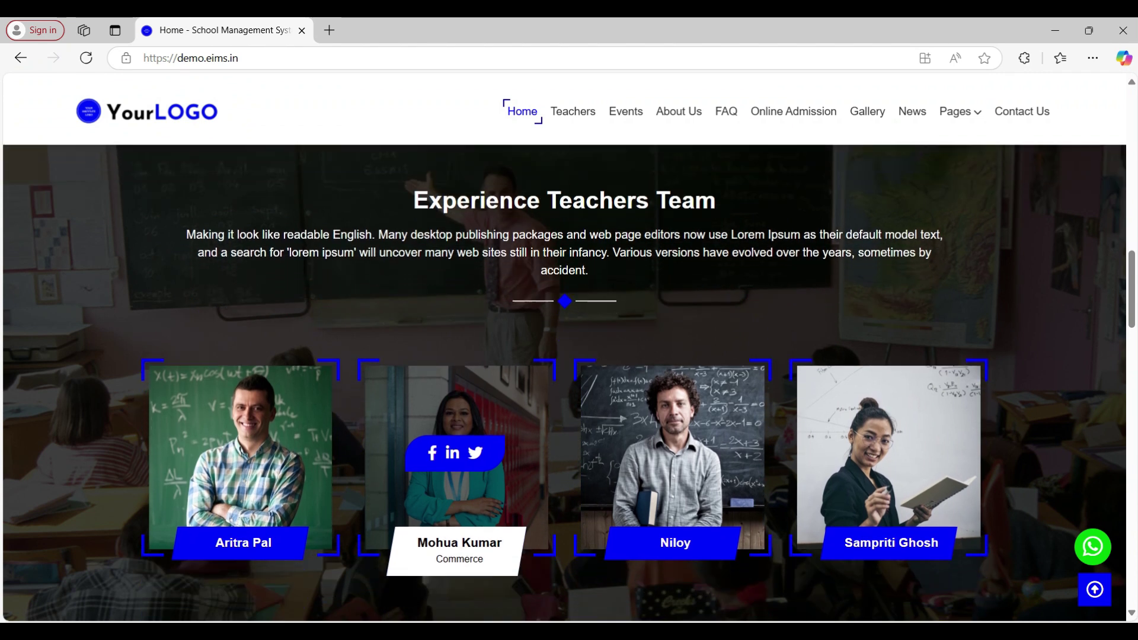
# - Examine the demo home page's testimonials, experience statistics, Why Choose Us section and free education class request banner
pyautogui.scroll(-4, 570, 383)
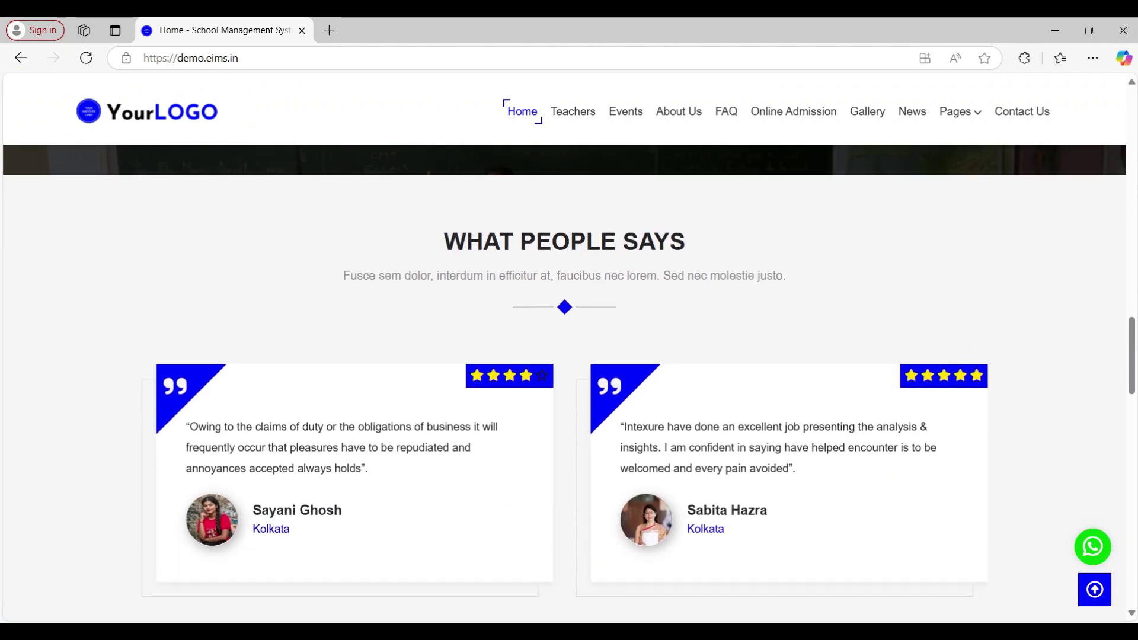
pyautogui.scroll(-1, 569, 383)
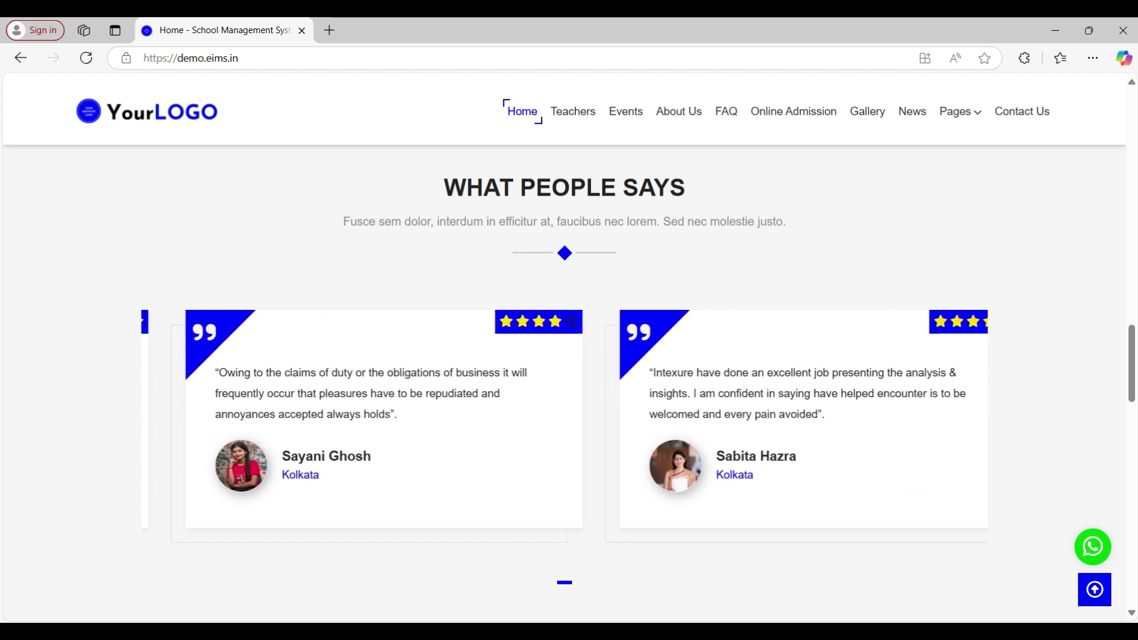
pyautogui.scroll(-4, 569, 383)
pyautogui.scroll(-5, 569, 383)
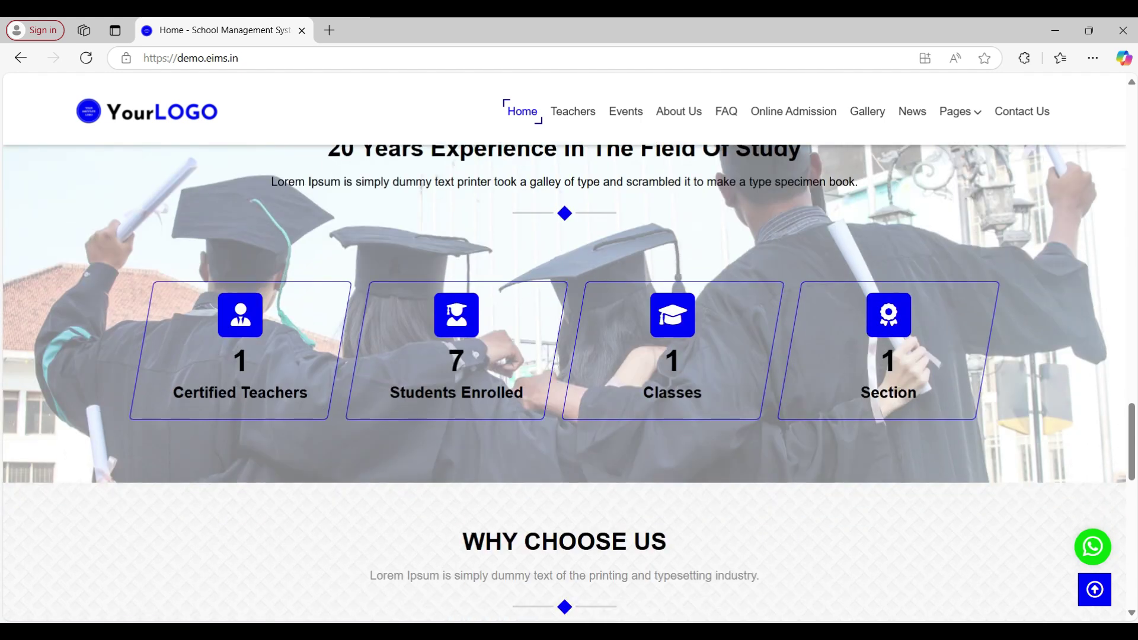
pyautogui.scroll(1, 569, 383)
pyautogui.scroll(1, 570, 380)
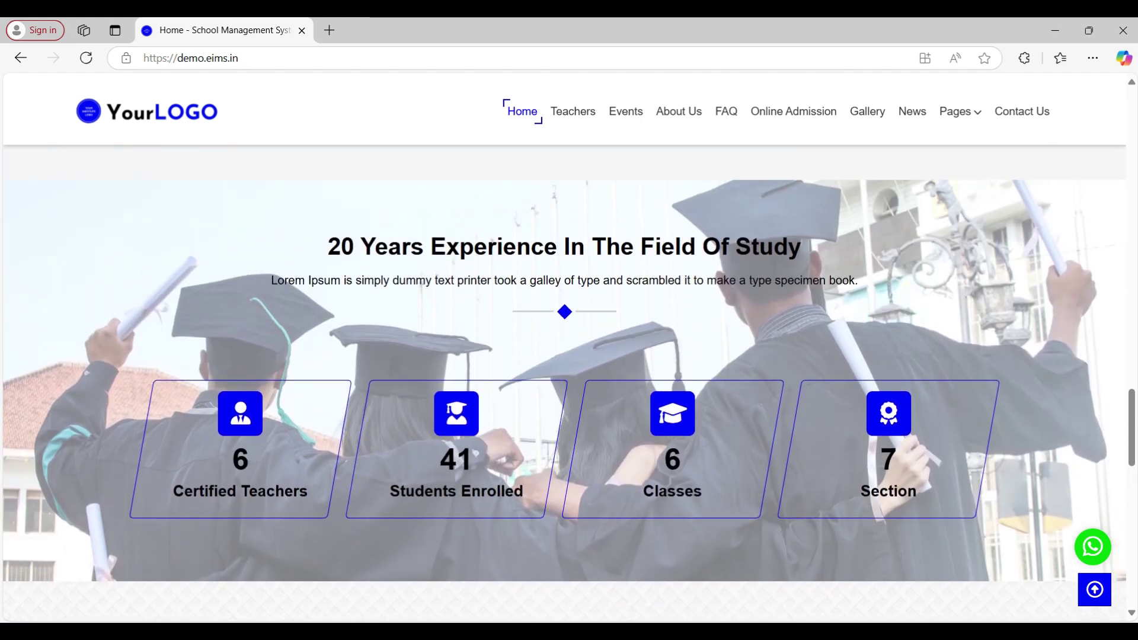
pyautogui.scroll(-1, 569, 379)
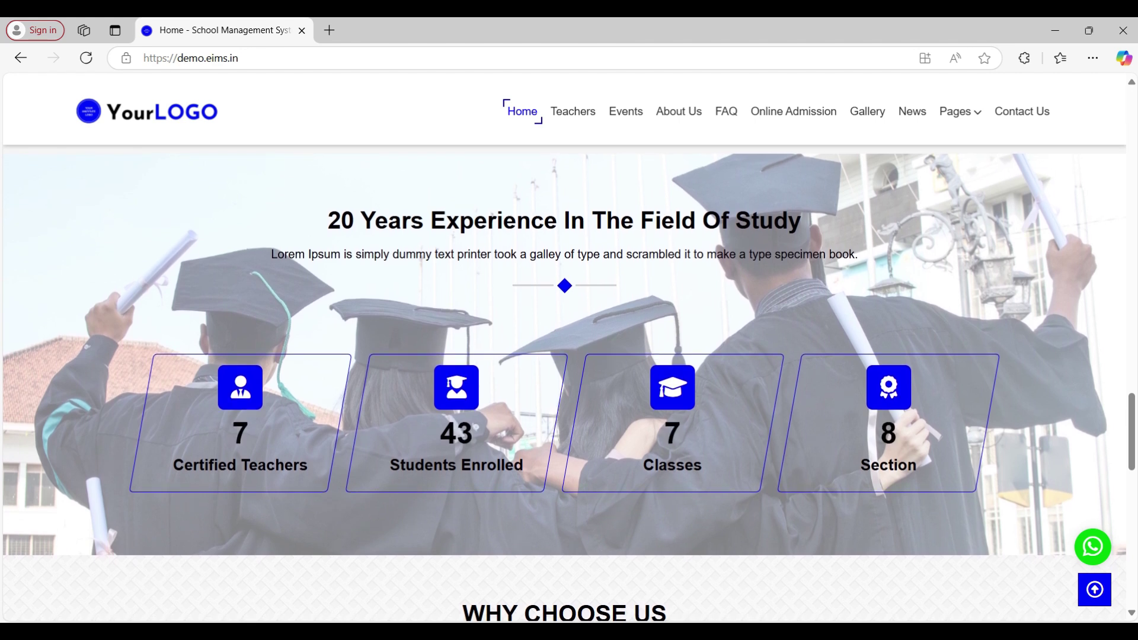
pyautogui.scroll(-7, 569, 379)
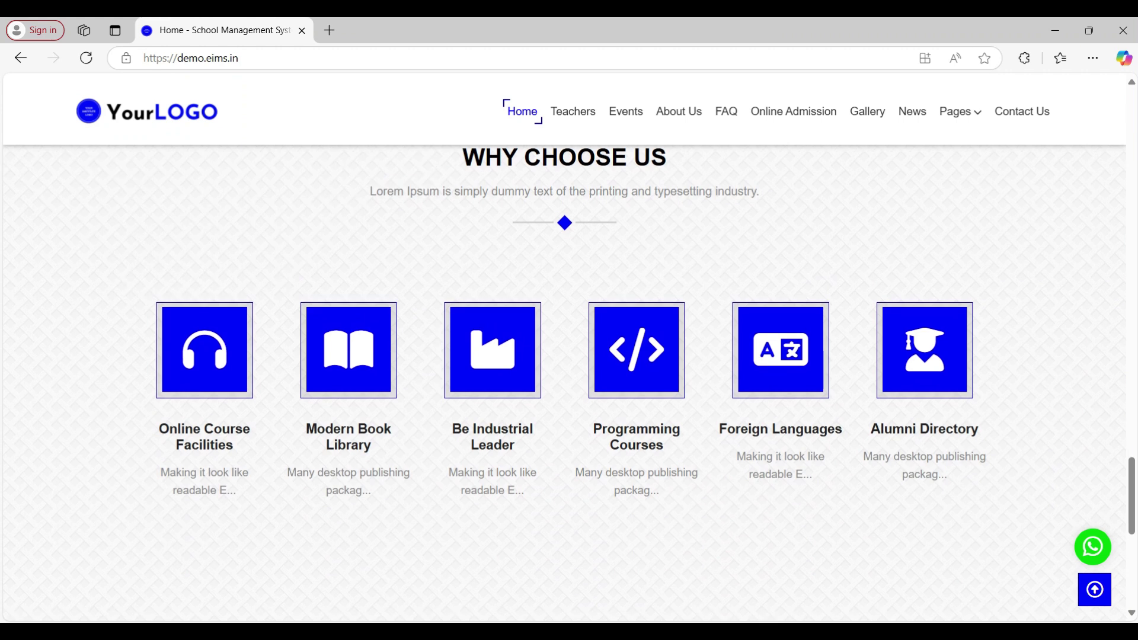
pyautogui.scroll(-3, 569, 380)
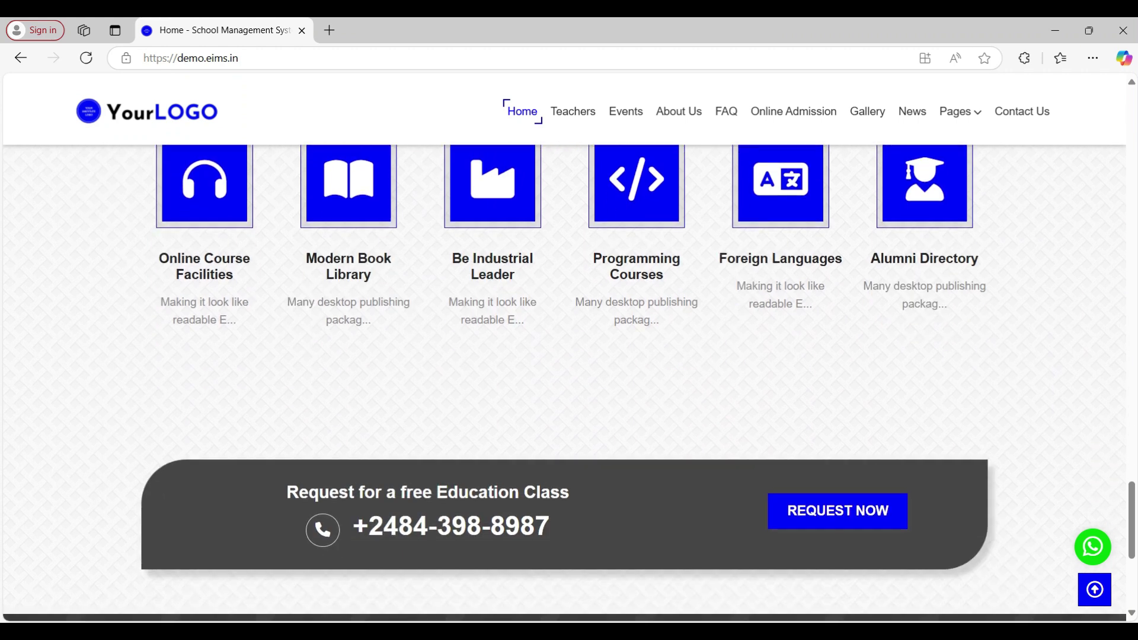
# - Examine the demo home page's footer with its address details and Quick Links
pyautogui.scroll(-1, 569, 380)
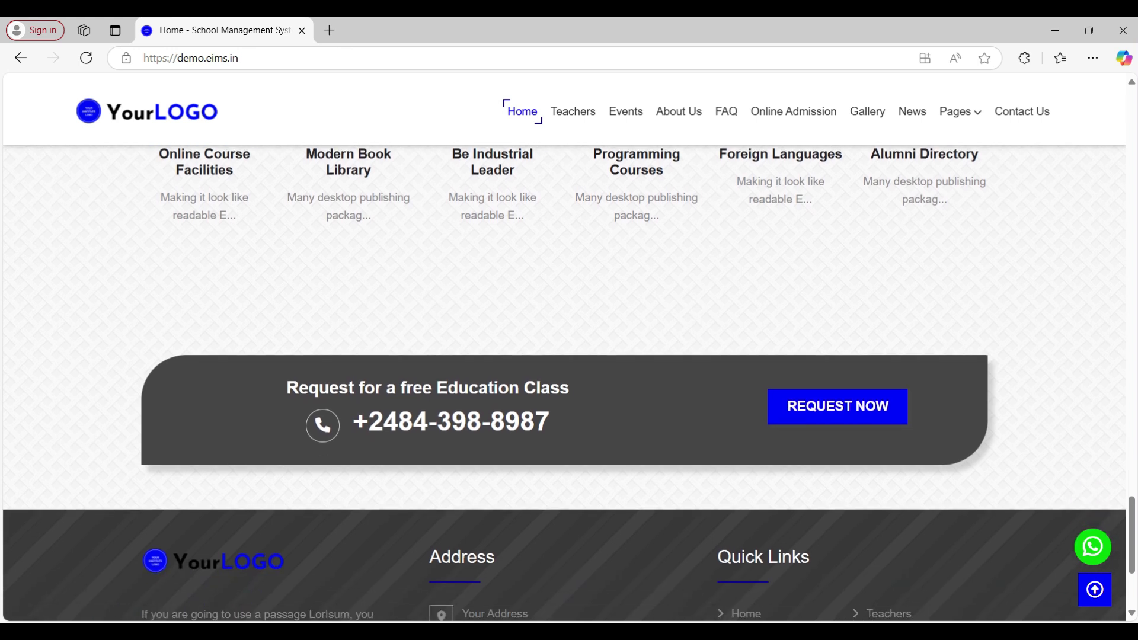
pyautogui.scroll(-2, 569, 380)
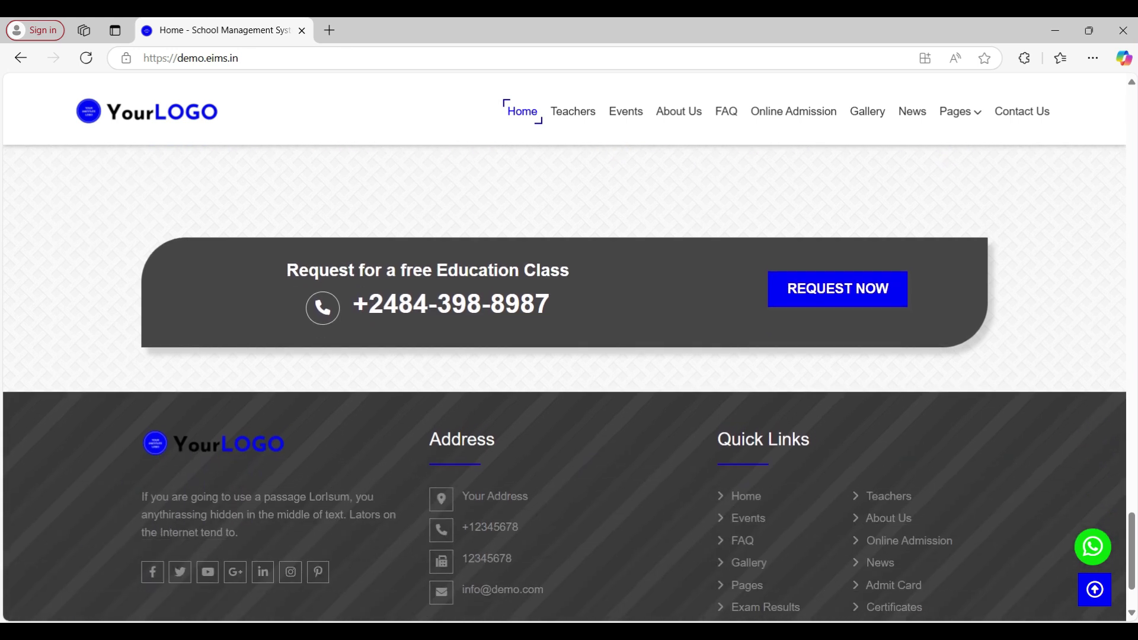
pyautogui.scroll(-2, 569, 380)
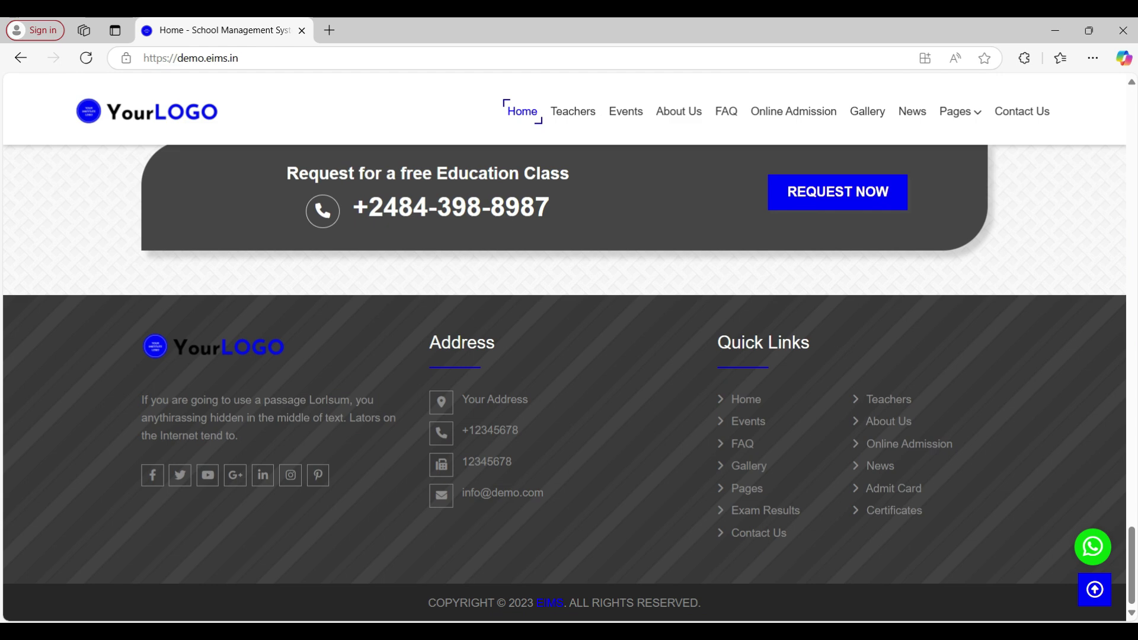
# - Open the Teachers page and filter the teacher list by the Commerce and General departments
pyautogui.scroll(20, 569, 380)
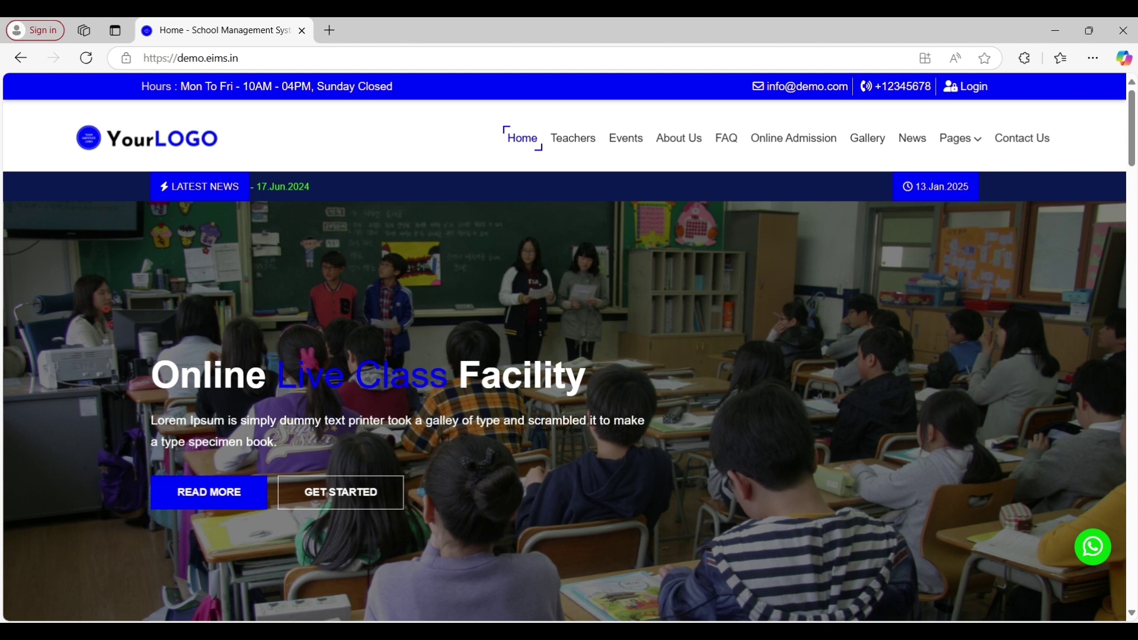
pyautogui.click(573, 138)
pyautogui.scroll(-6, 456, 326)
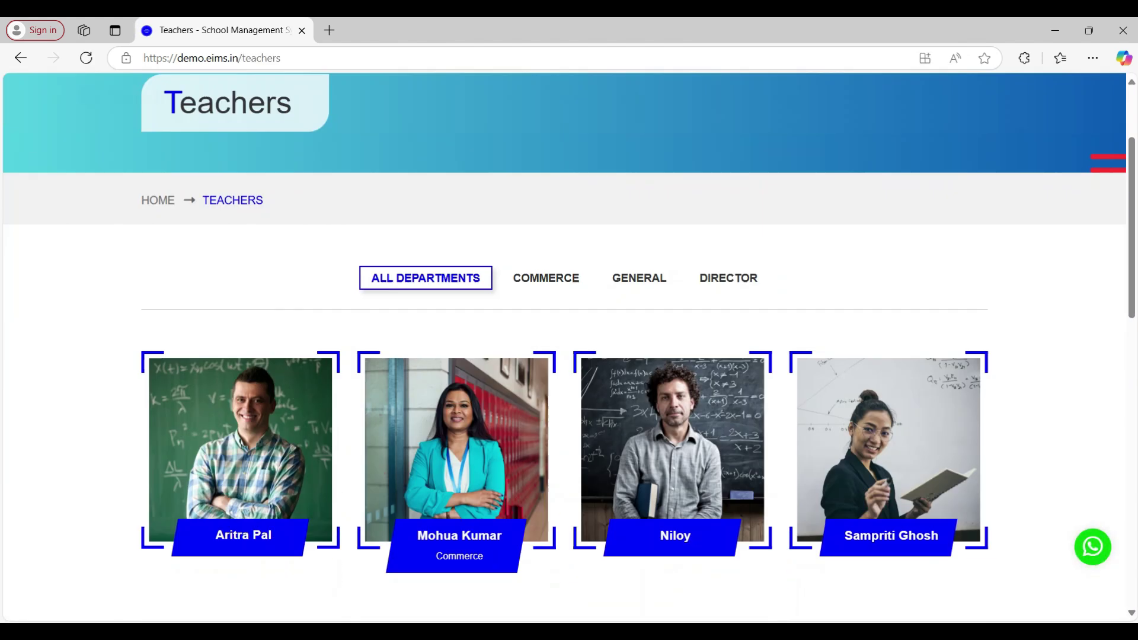
pyautogui.scroll(1, 456, 326)
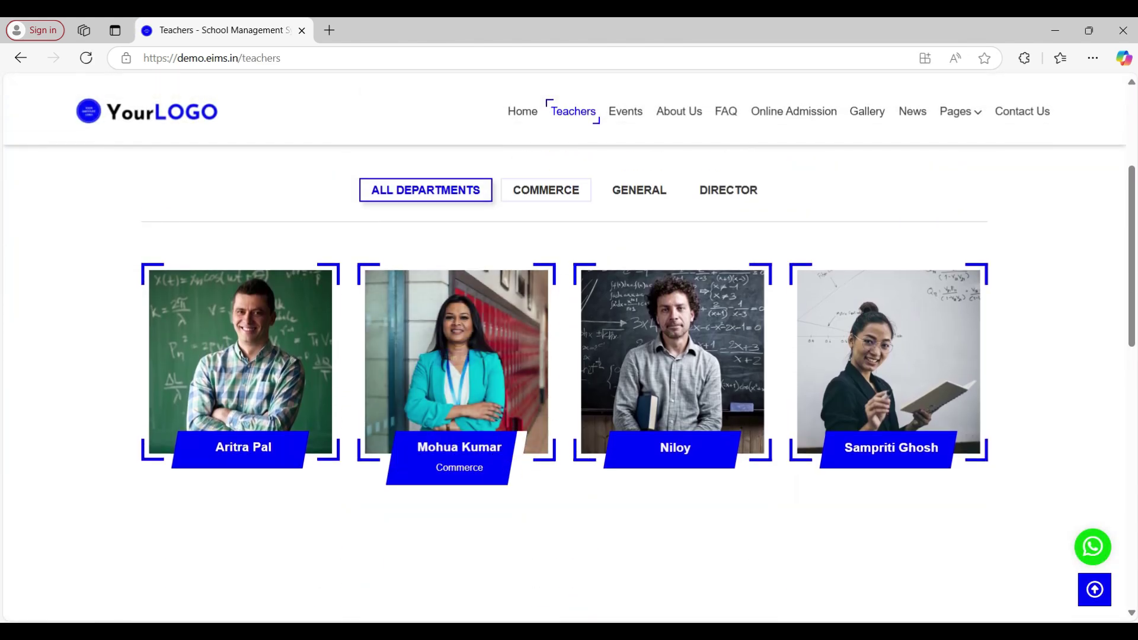
pyautogui.click(546, 190)
pyautogui.click(639, 190)
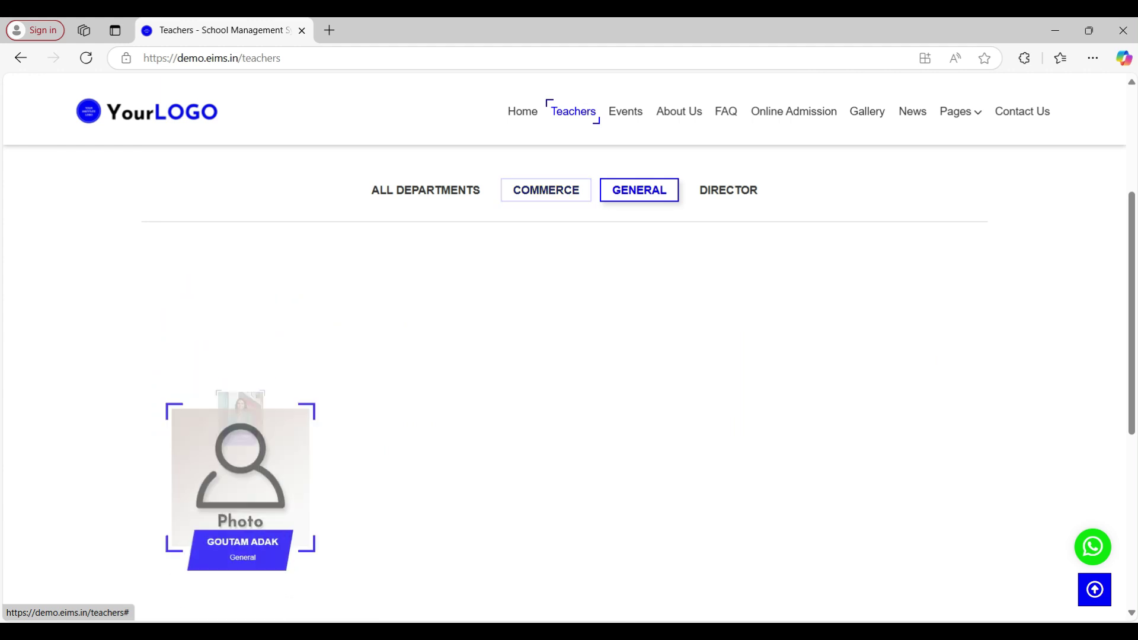
pyautogui.scroll(-3, 570, 350)
# - Open the Events page and look over its Upcoming Events section
pyautogui.scroll(8, 569, 349)
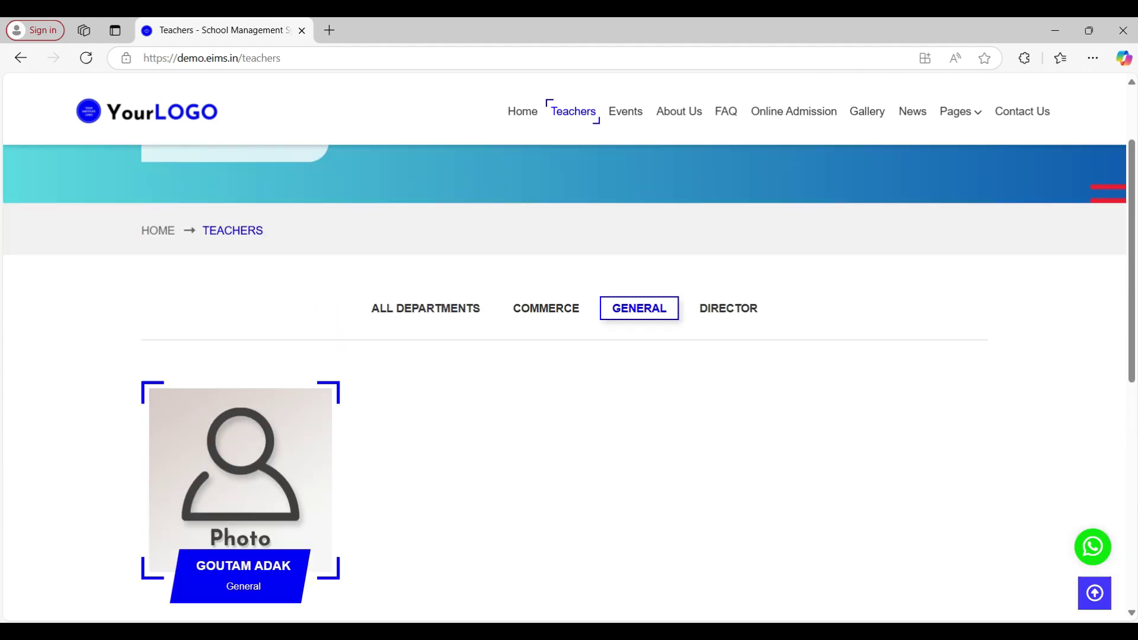
pyautogui.click(625, 138)
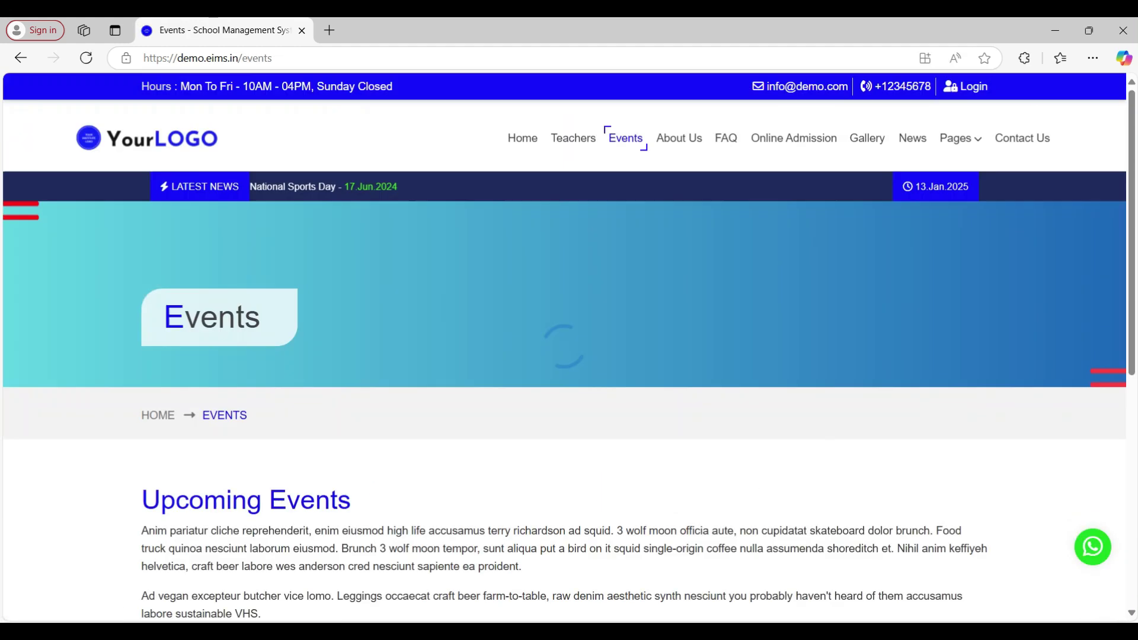
pyautogui.scroll(-5, 569, 350)
# - Open the About Us page and review its welcome and Our Best Services sections
pyautogui.scroll(5, 569, 350)
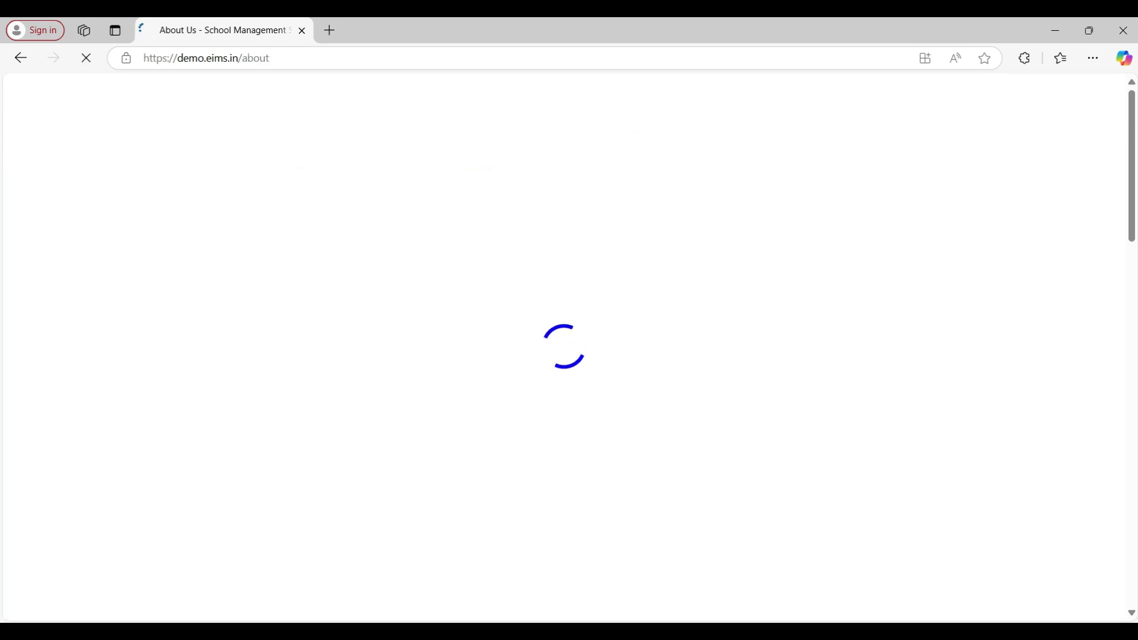
pyautogui.scroll(-10, 439, 482)
pyautogui.scroll(-10, 438, 482)
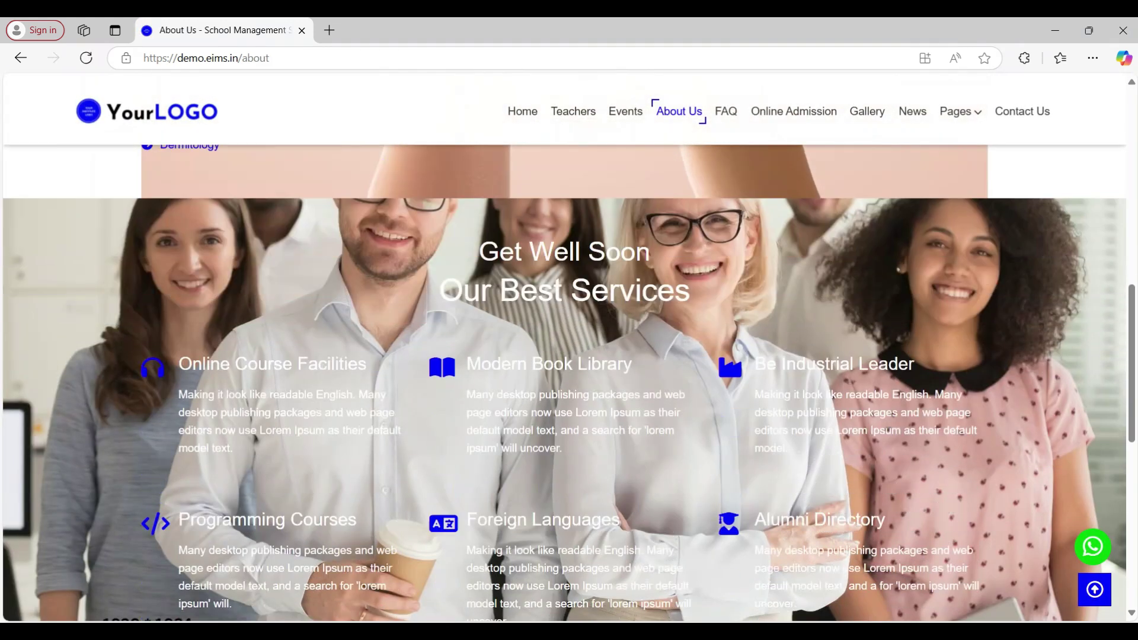
# - Open the FAQ page and expand, then collapse, the first question about disability, life or accidental insurance
pyautogui.scroll(15, 726, 138)
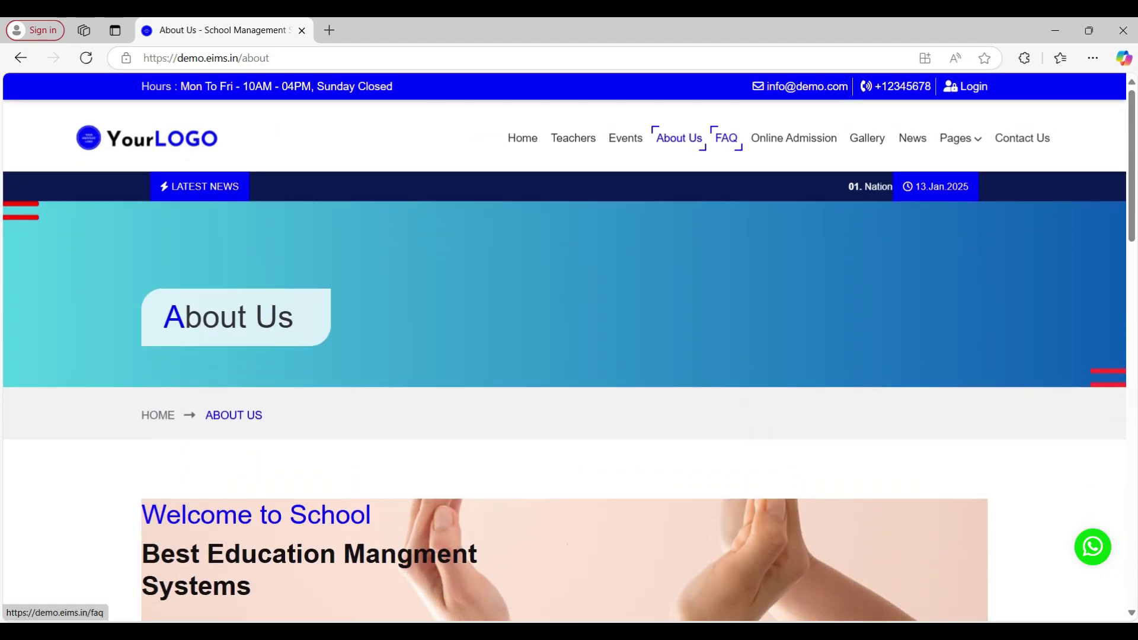
pyautogui.click(726, 138)
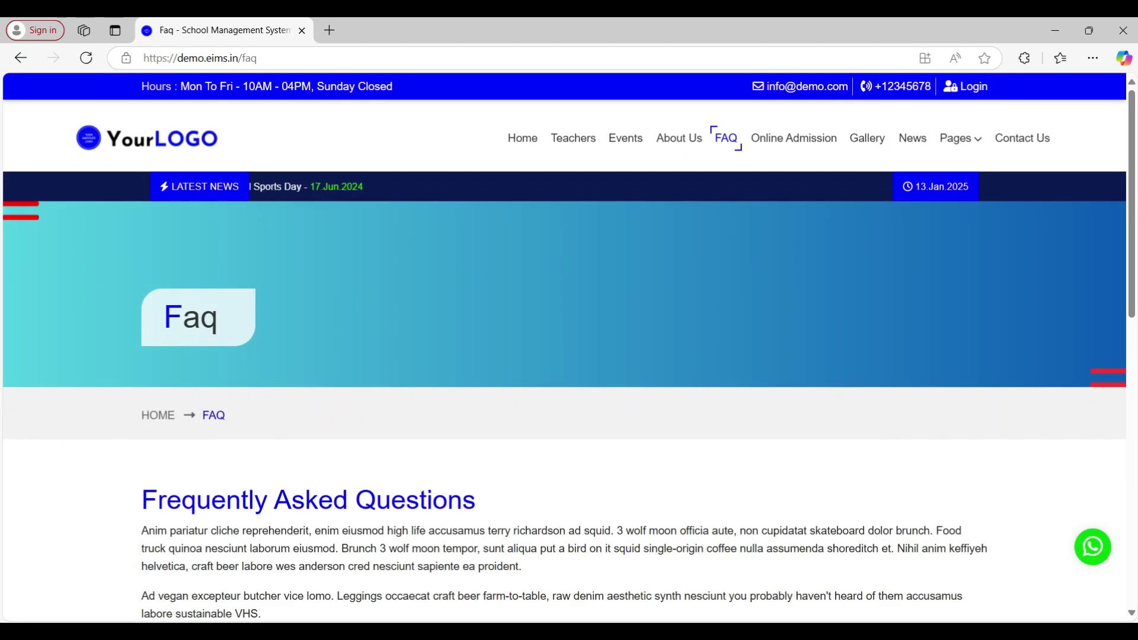
pyautogui.scroll(-7, 569, 346)
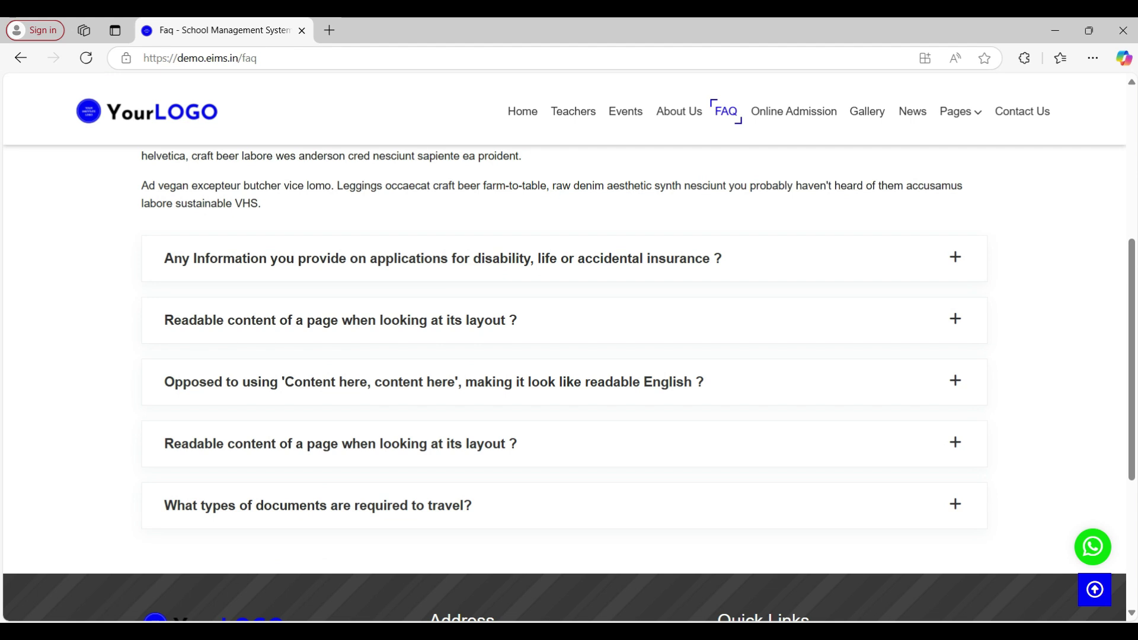
pyautogui.click(443, 259)
pyautogui.click(443, 259)
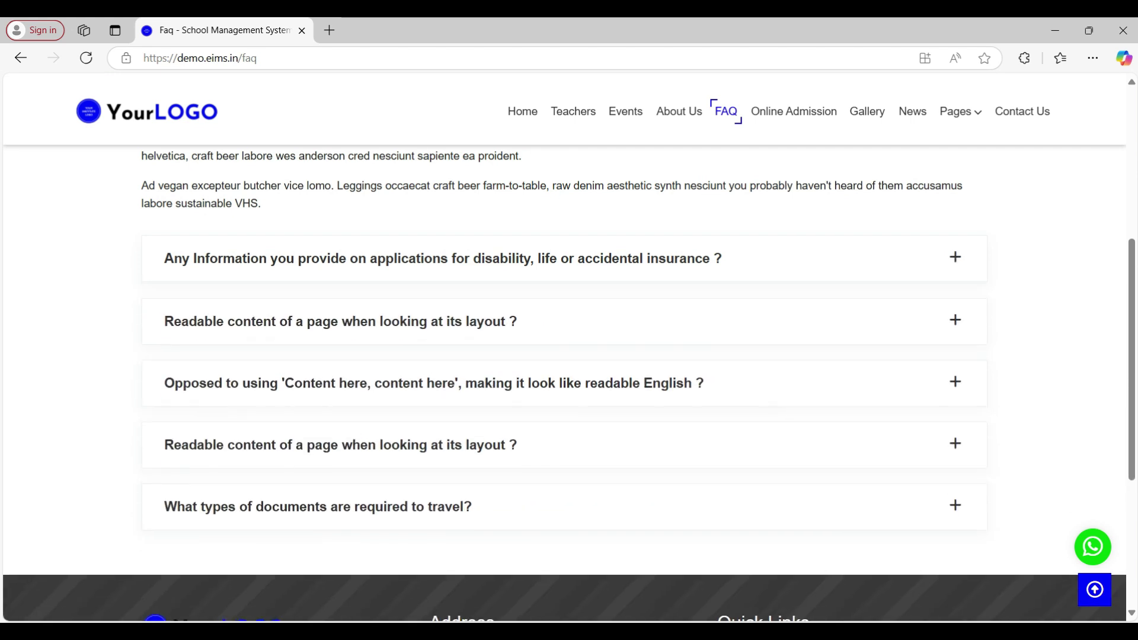
# - Open the Online Admission page and examine the New Admission form from Academic Details and Student Details to its end
pyautogui.click(794, 111)
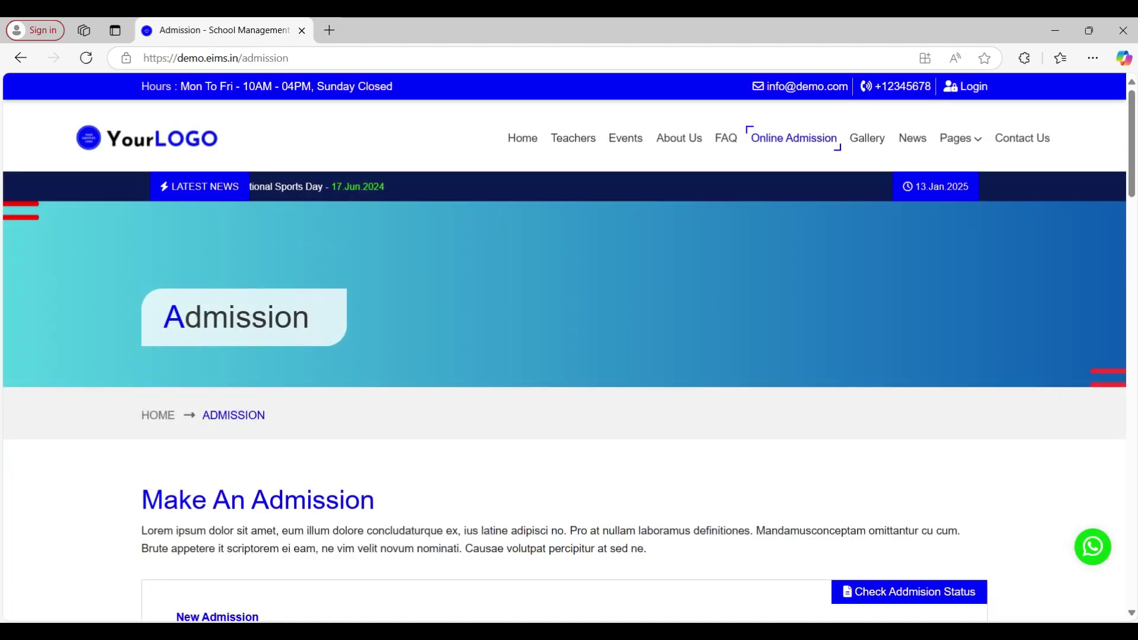
pyautogui.scroll(-5, 570, 356)
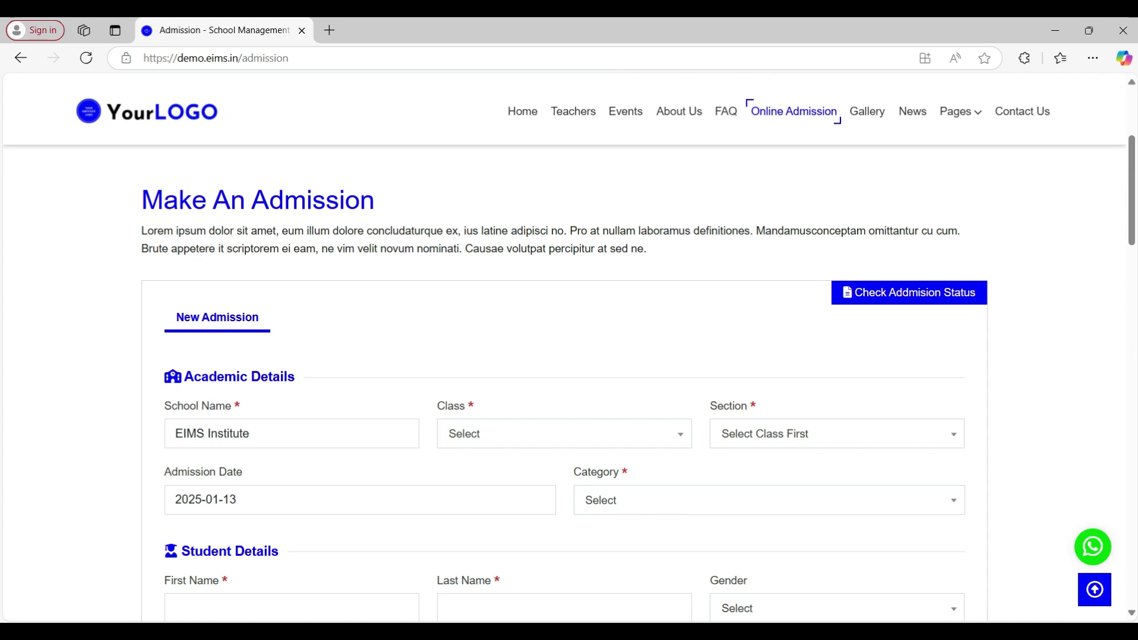
pyautogui.scroll(-2, 569, 379)
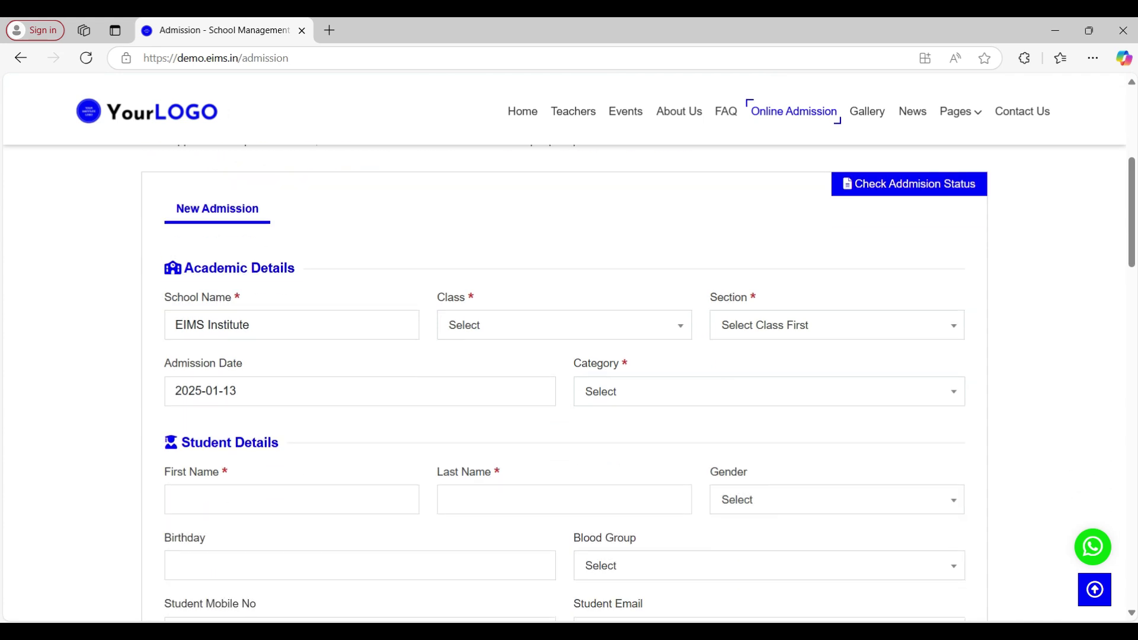
pyautogui.scroll(-3, 569, 379)
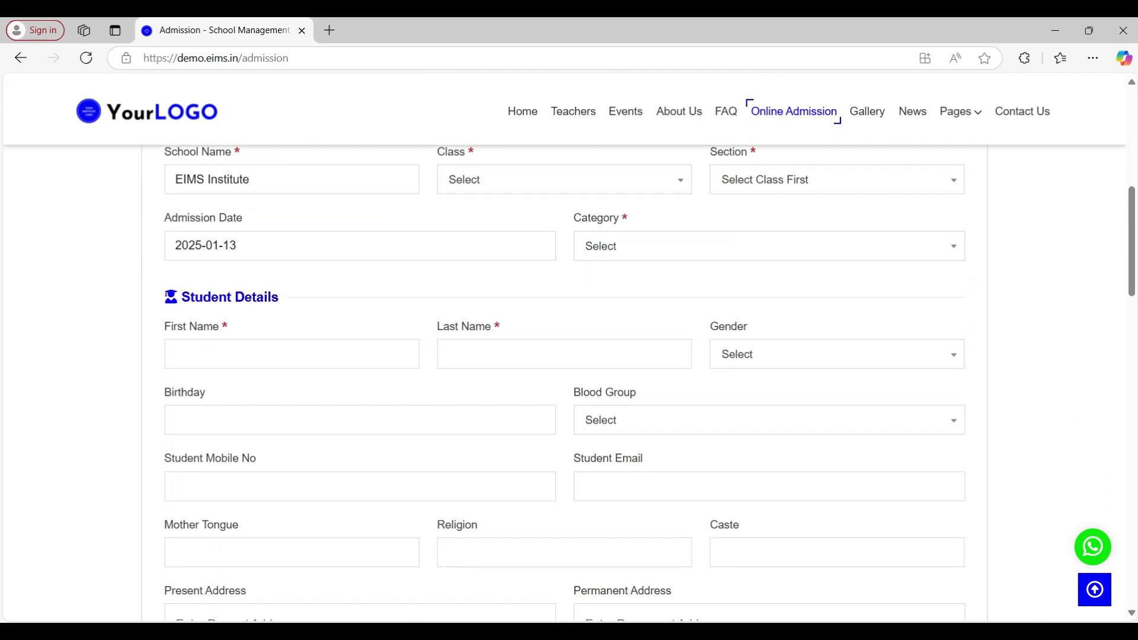
pyautogui.scroll(-3, 569, 379)
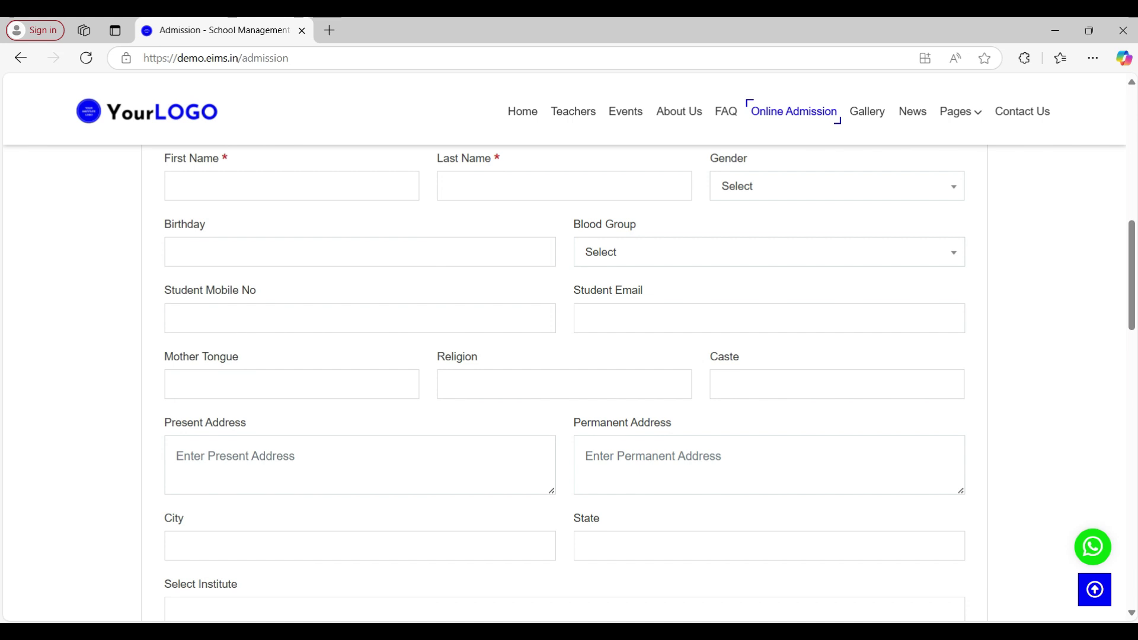
pyautogui.scroll(-20, 569, 379)
# - Open the Gallery page and look through its photos
pyautogui.scroll(16, 569, 379)
pyautogui.scroll(10, 867, 137)
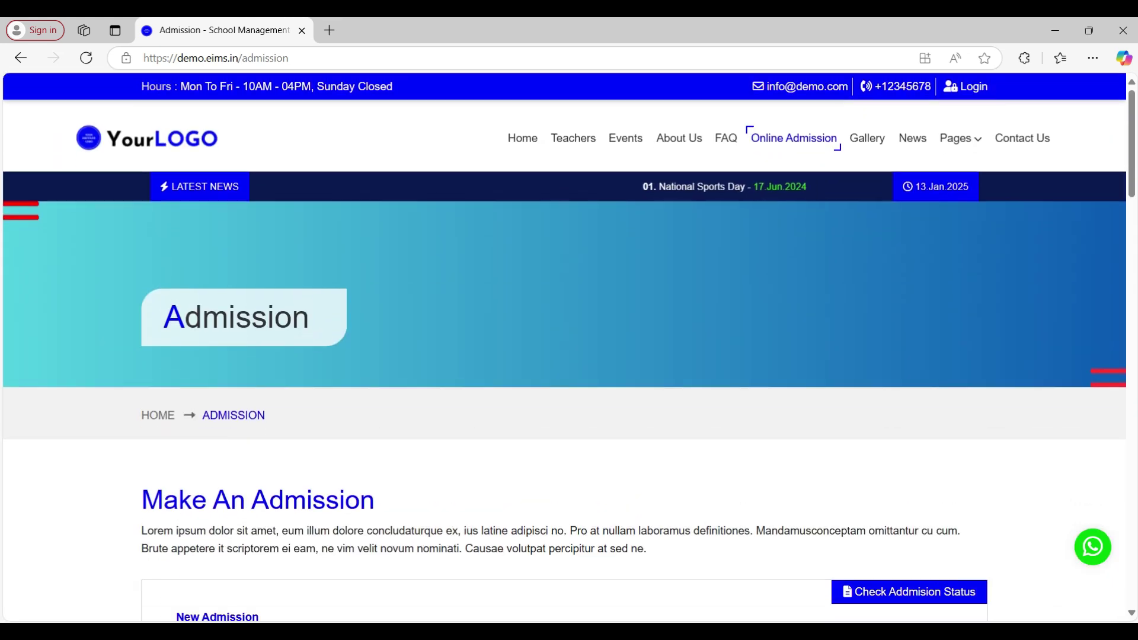
pyautogui.click(868, 137)
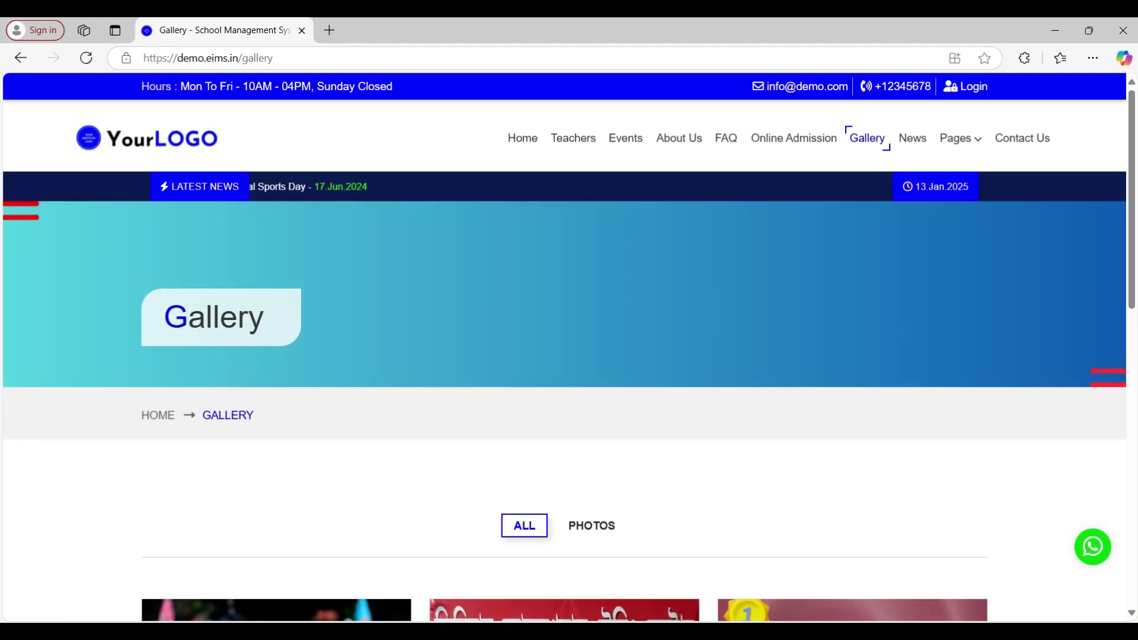
pyautogui.scroll(-6, 867, 138)
# - Open the News page and review the National Sports Day article card
pyautogui.scroll(6, 868, 138)
pyautogui.click(913, 137)
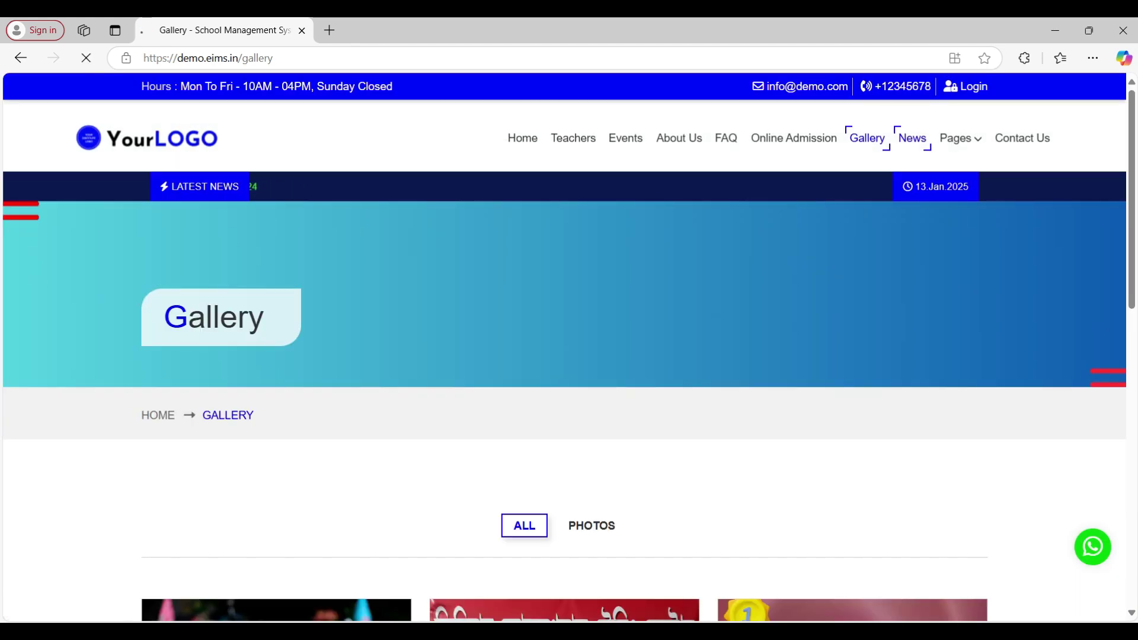
pyautogui.scroll(-3, 913, 138)
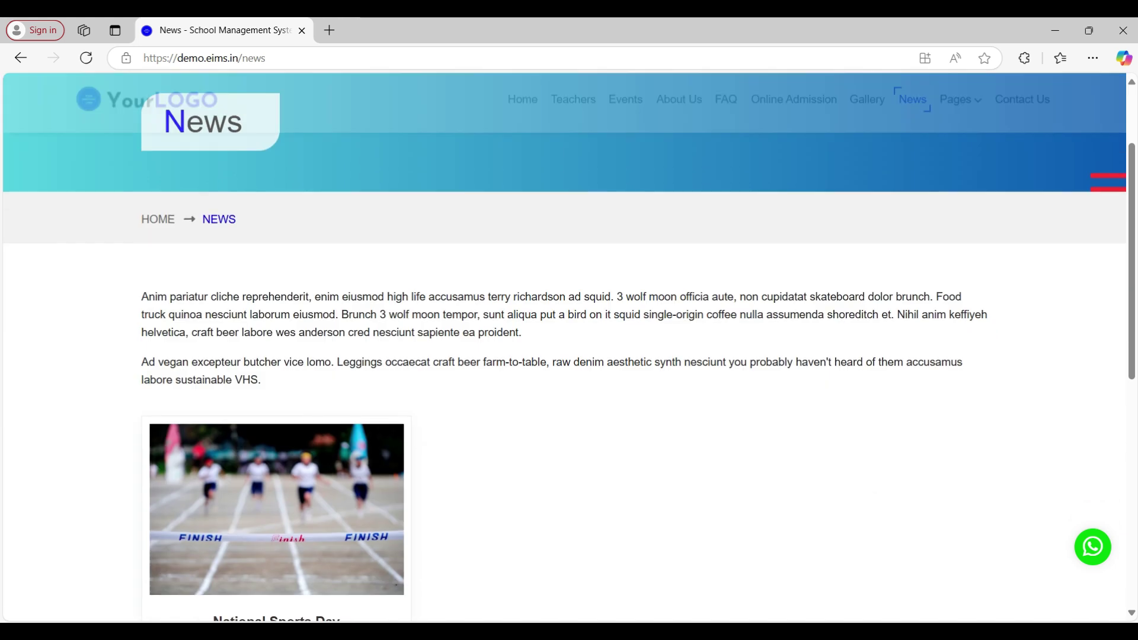
pyautogui.scroll(-3, 569, 356)
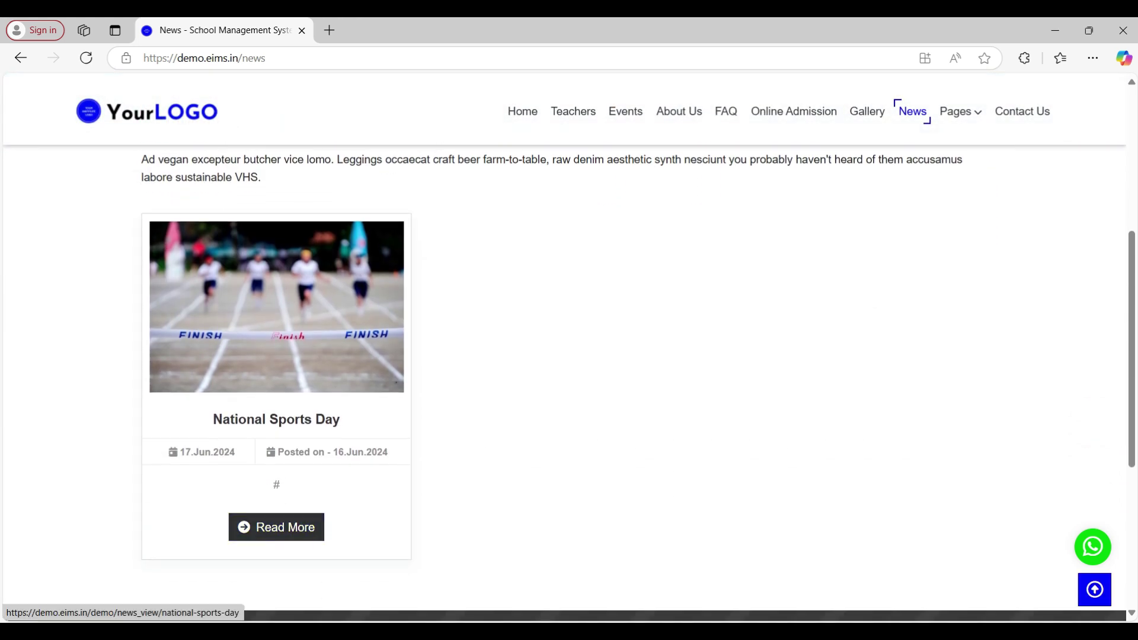
# - Open the Admit Card page and choose First Term (Term 1) as the exam in its form
pyautogui.moveTo(960, 112)
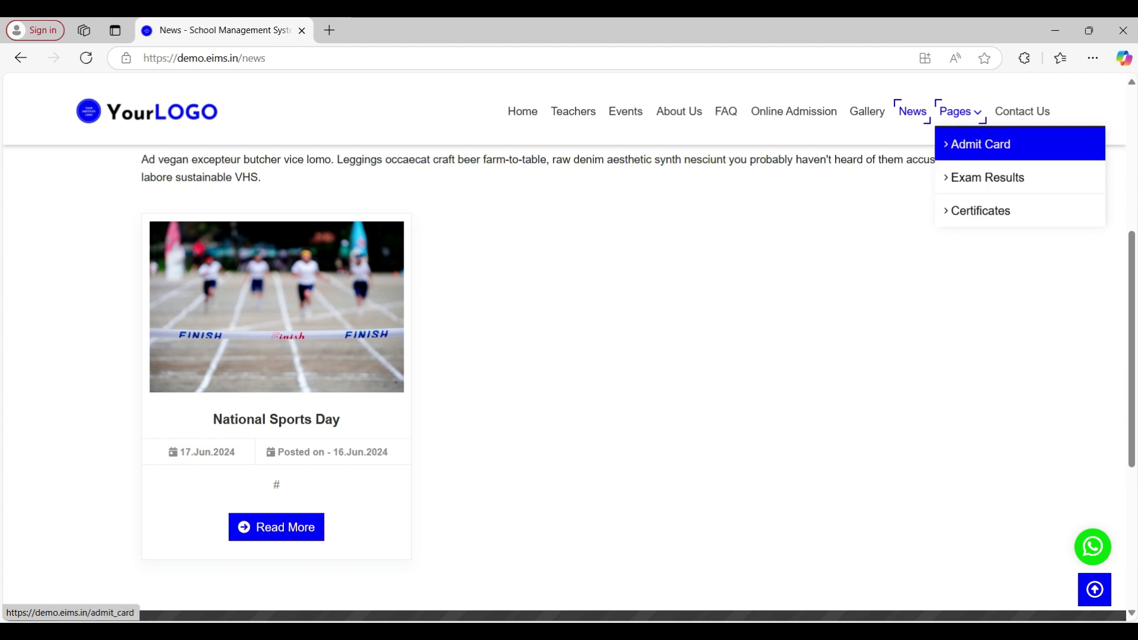
pyautogui.click(980, 144)
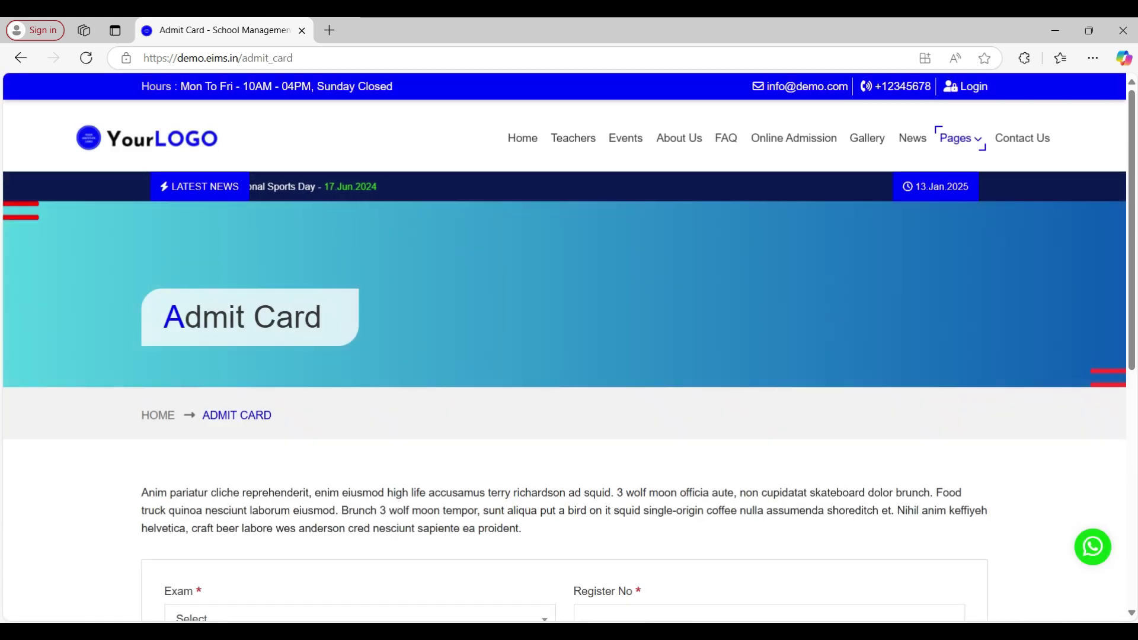
pyautogui.scroll(-5, 565, 347)
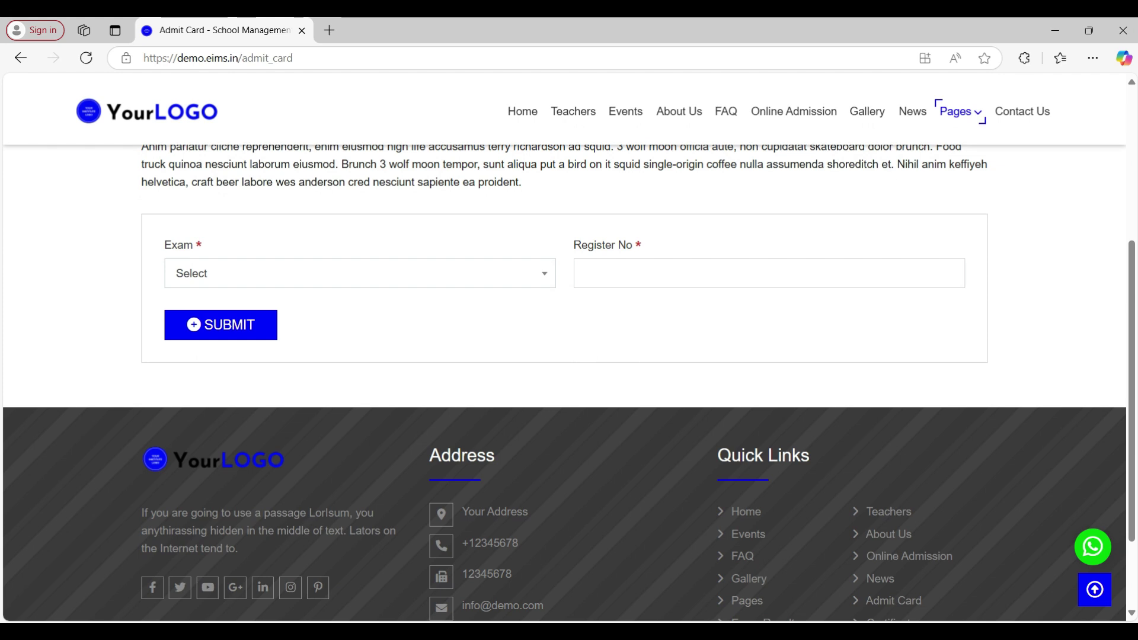
pyautogui.click(495, 273)
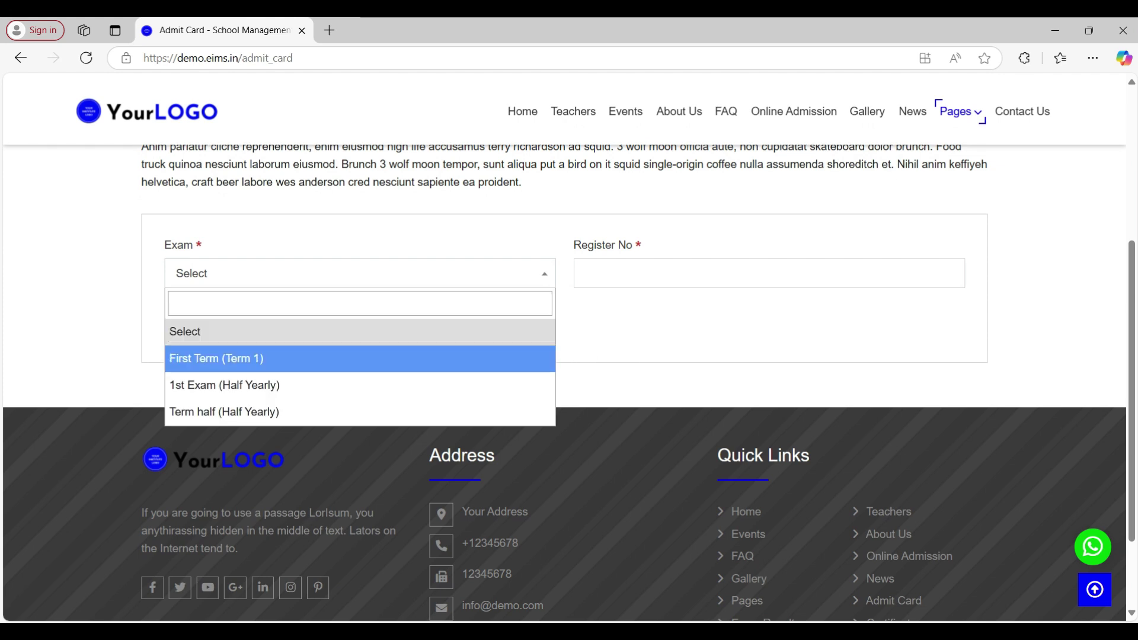
pyautogui.press('Return')
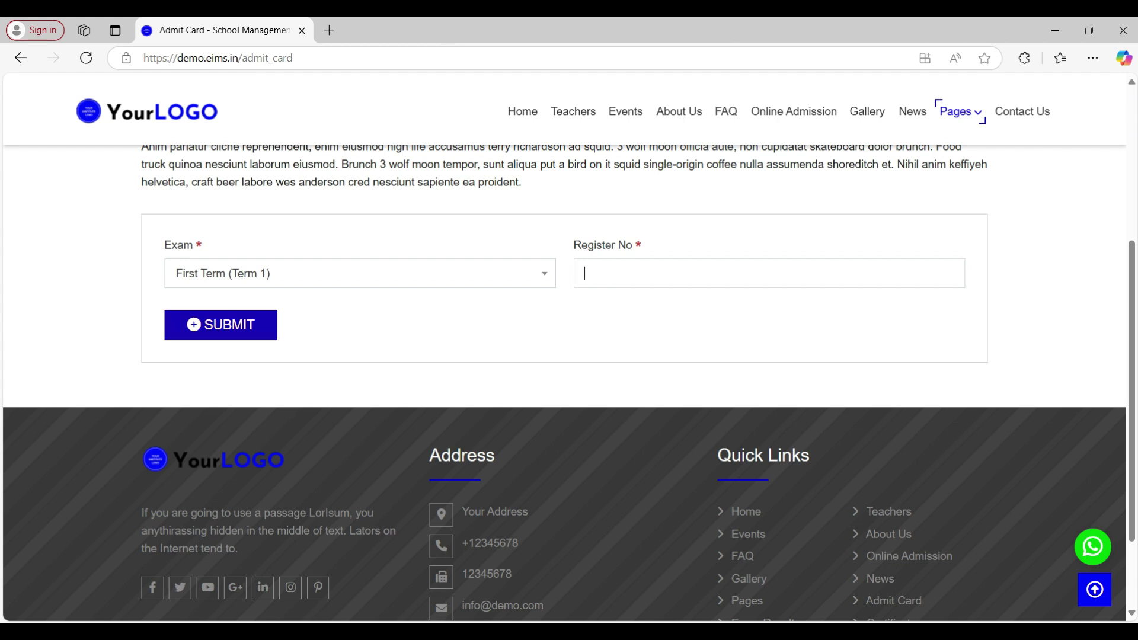
# - Open the Contact Us page and examine its message form, phone and email details, and location map
pyautogui.scroll(1, 569, 382)
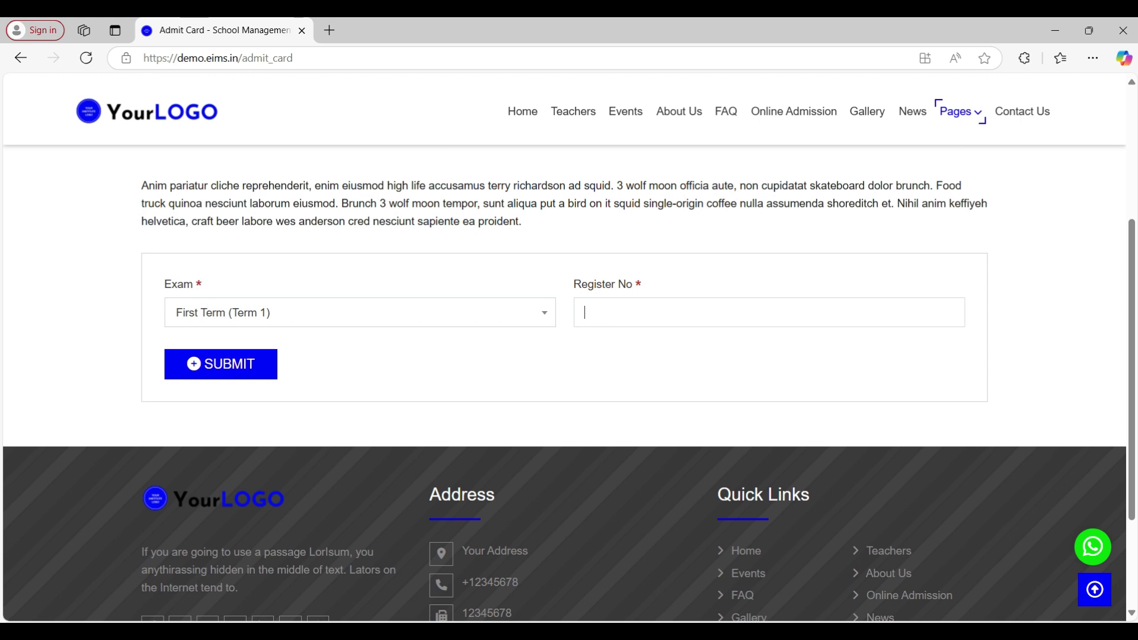
pyautogui.scroll(5, 569, 383)
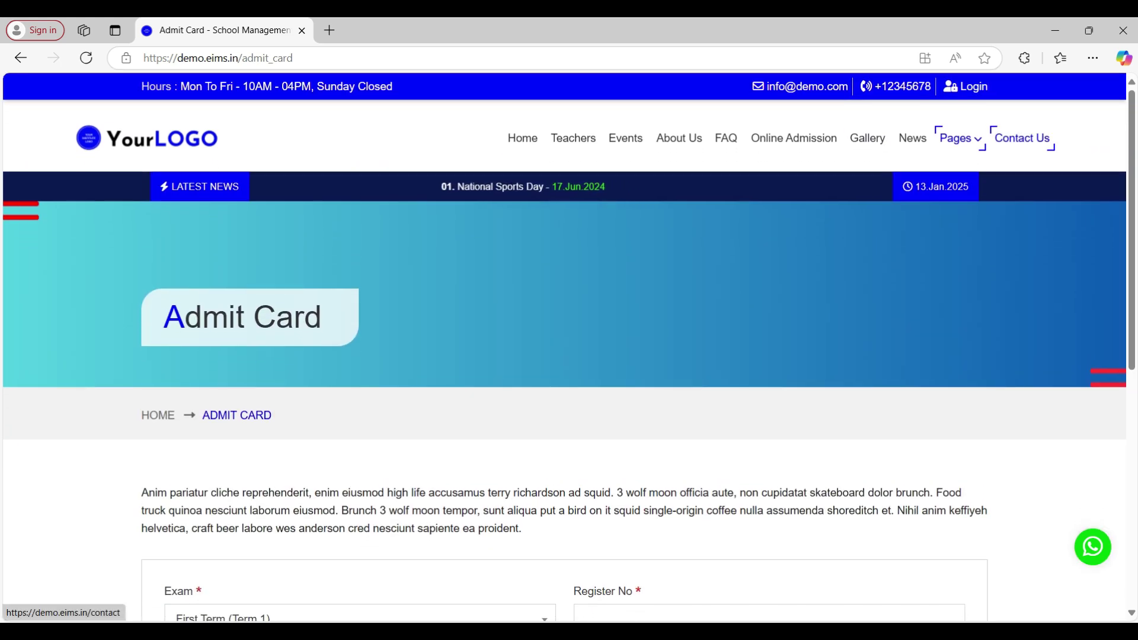
pyautogui.click(1022, 137)
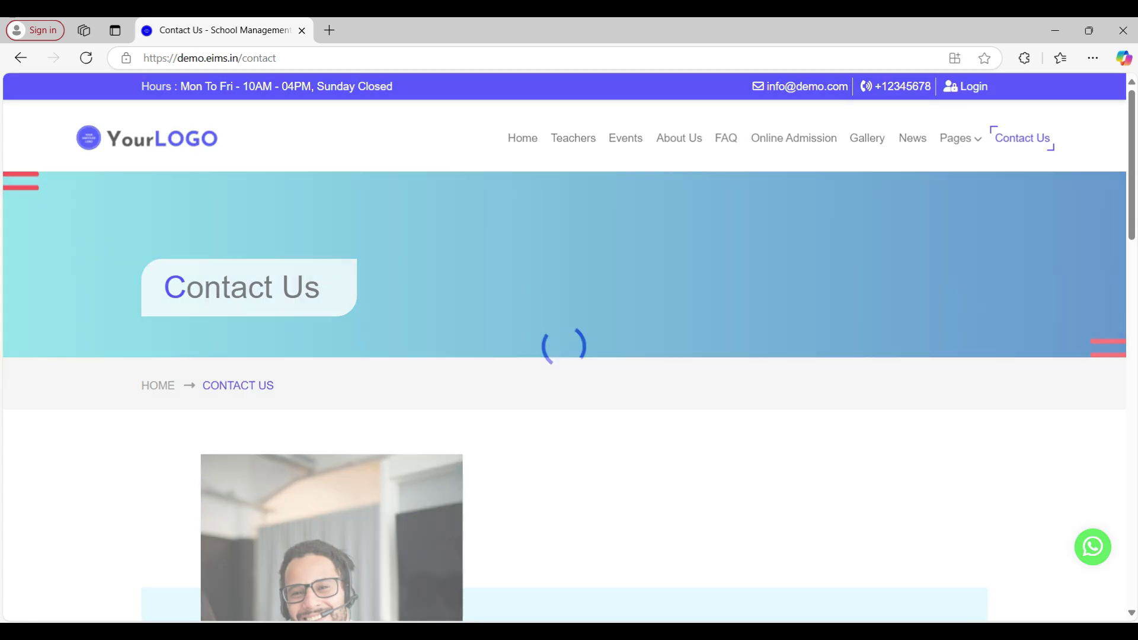
pyautogui.scroll(-4, 569, 347)
pyautogui.scroll(-8, 569, 348)
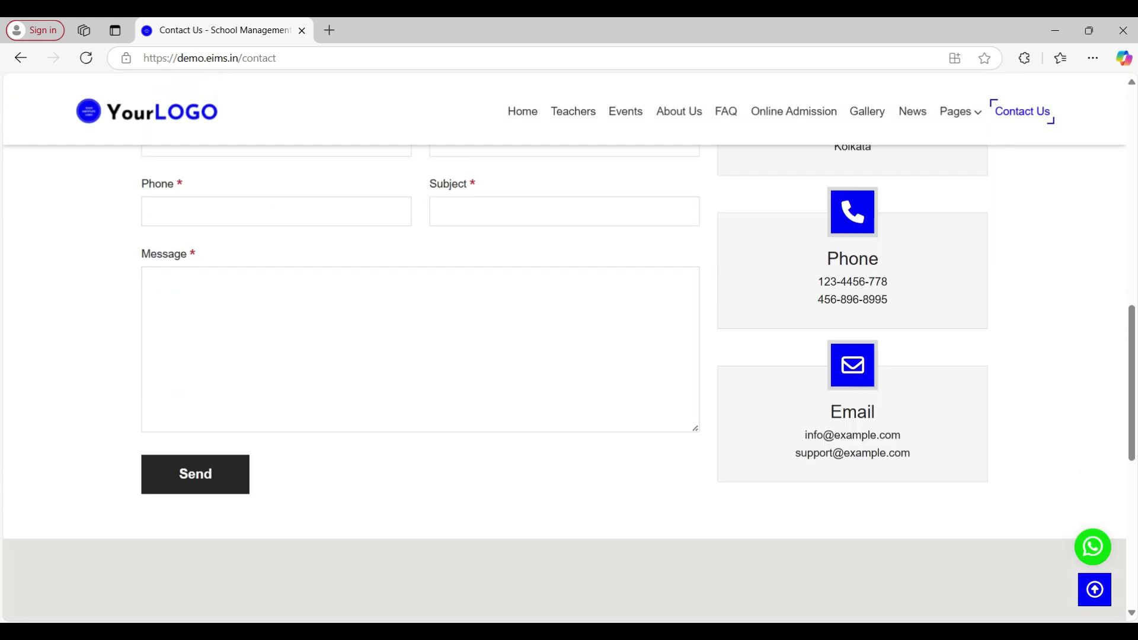
pyautogui.scroll(-3, 570, 347)
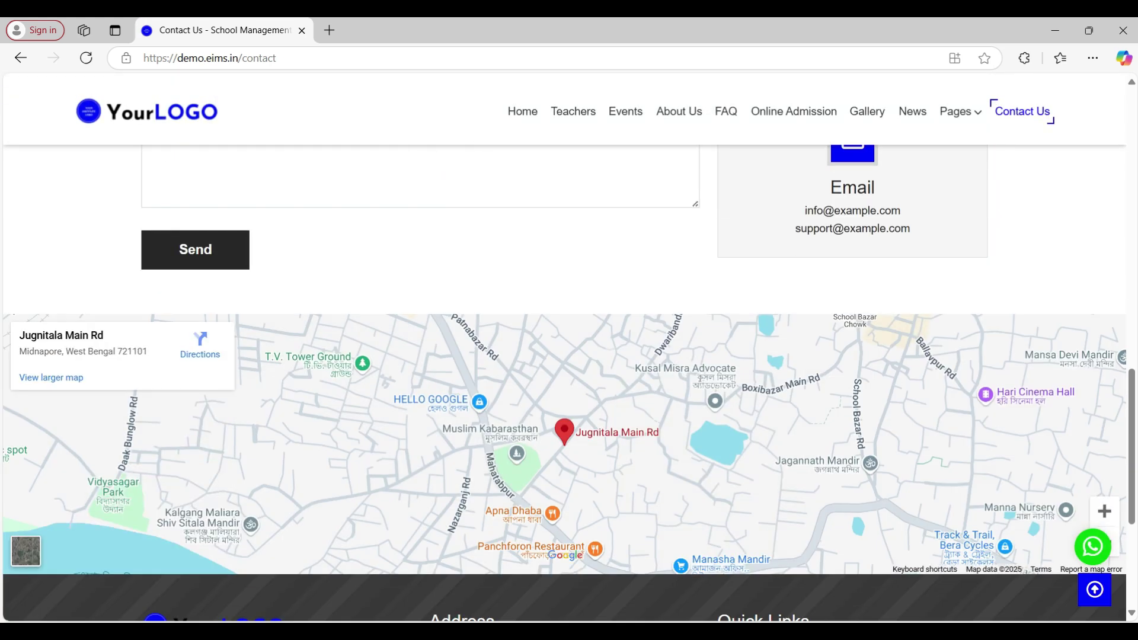
# - Finish viewing the Contact Us page, open the login page and sign in with the prefilled demo admin credentials
pyautogui.scroll(-2, 569, 415)
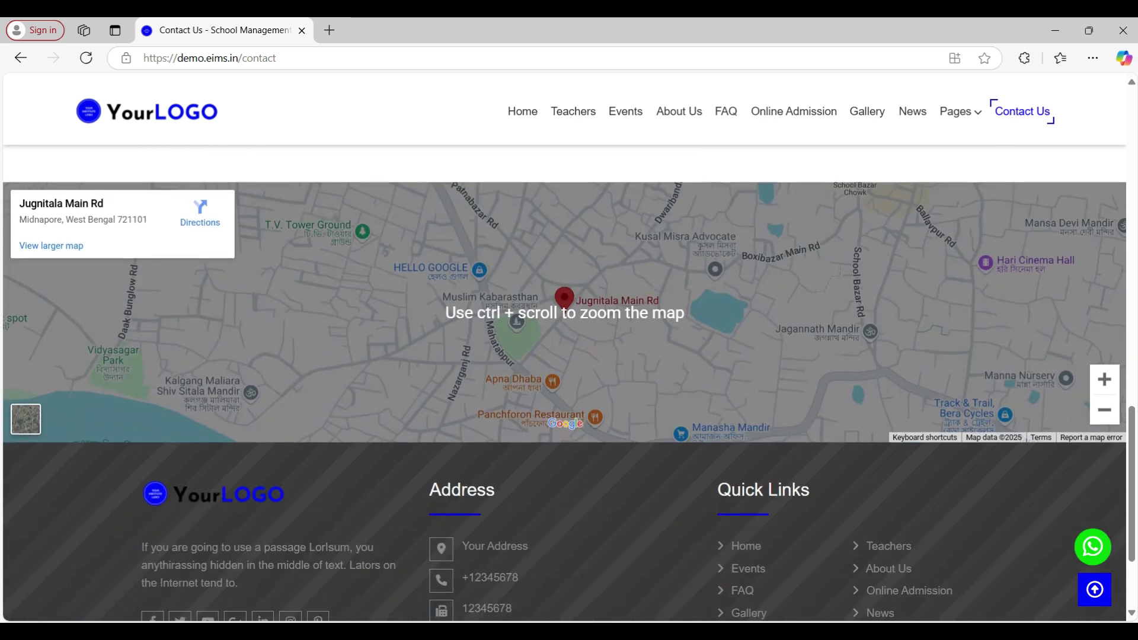
pyautogui.scroll(16, 569, 415)
pyautogui.scroll(3, 569, 347)
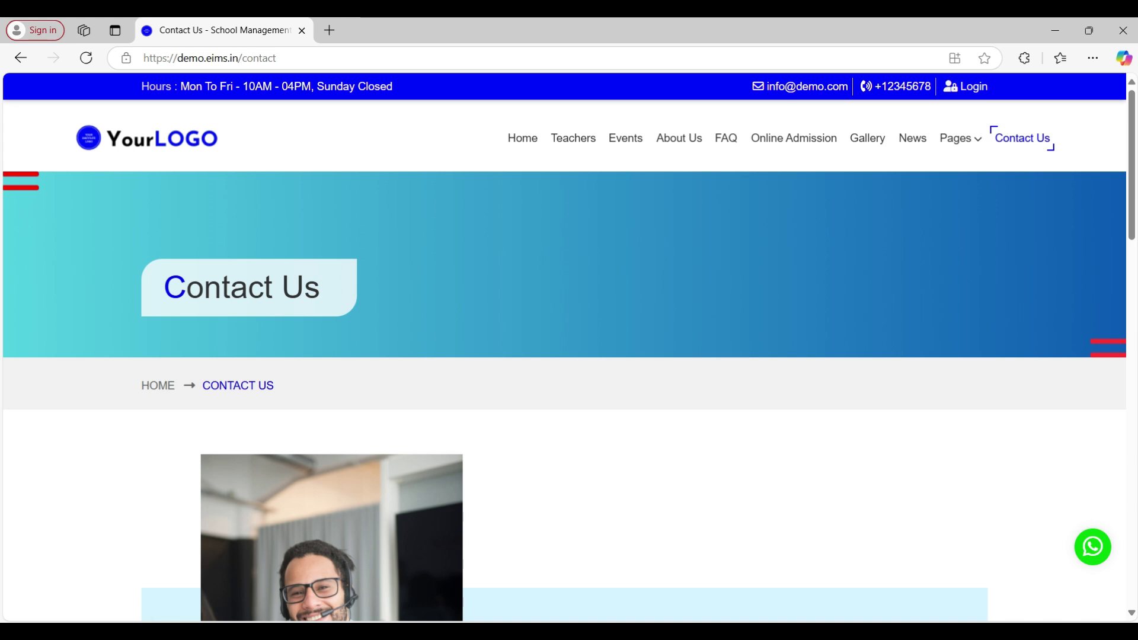
pyautogui.click(965, 86)
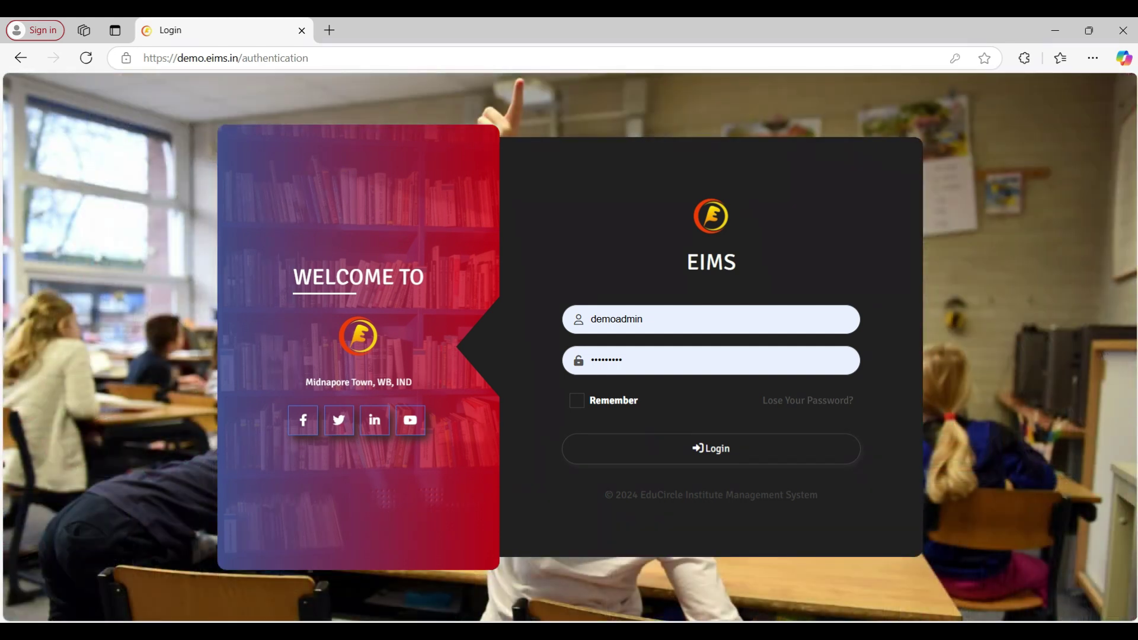
pyautogui.click(711, 449)
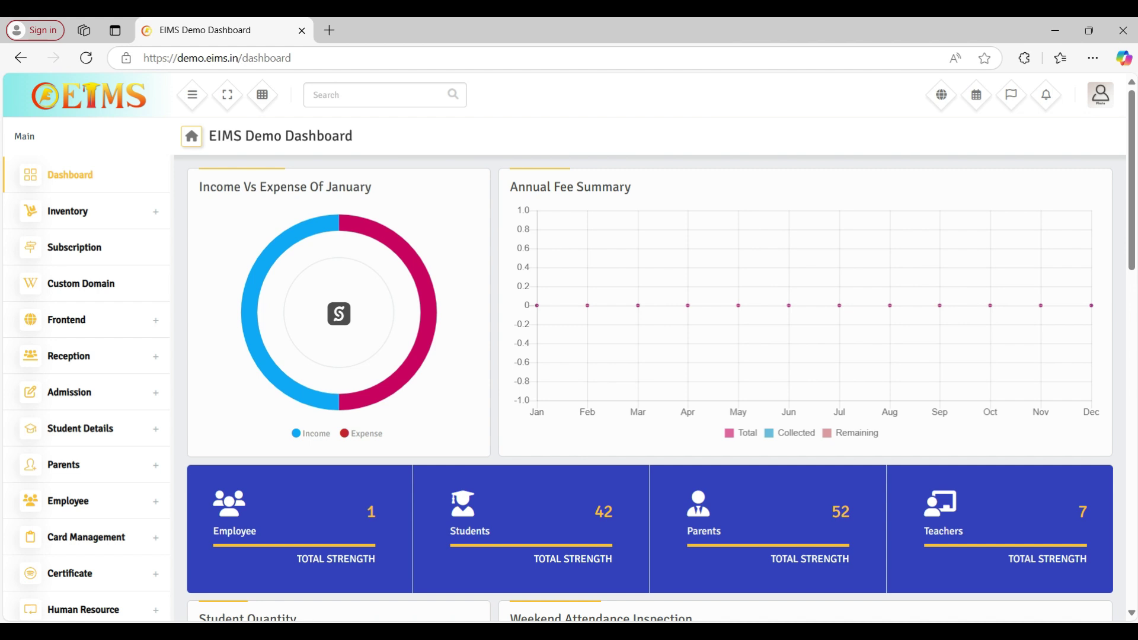
# - Look through the admin dashboard's income, fee, student quantity and attendance charts and its summary cards
pyautogui.scroll(-1, 652, 385)
pyautogui.scroll(1, 652, 385)
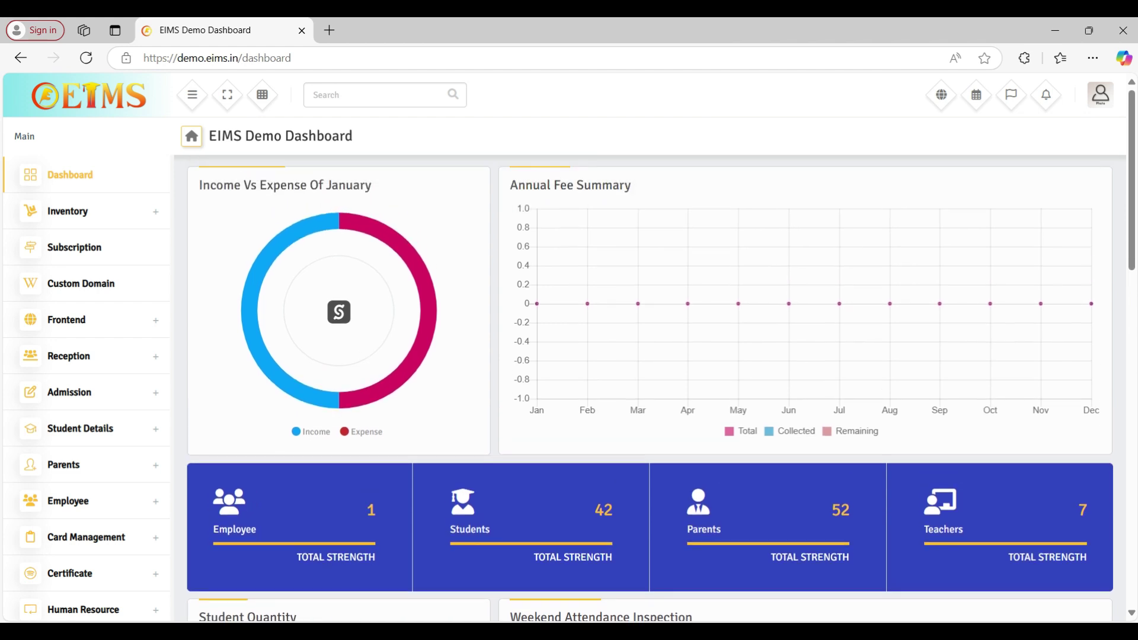
pyautogui.scroll(-2, 652, 385)
pyautogui.scroll(-10, 652, 386)
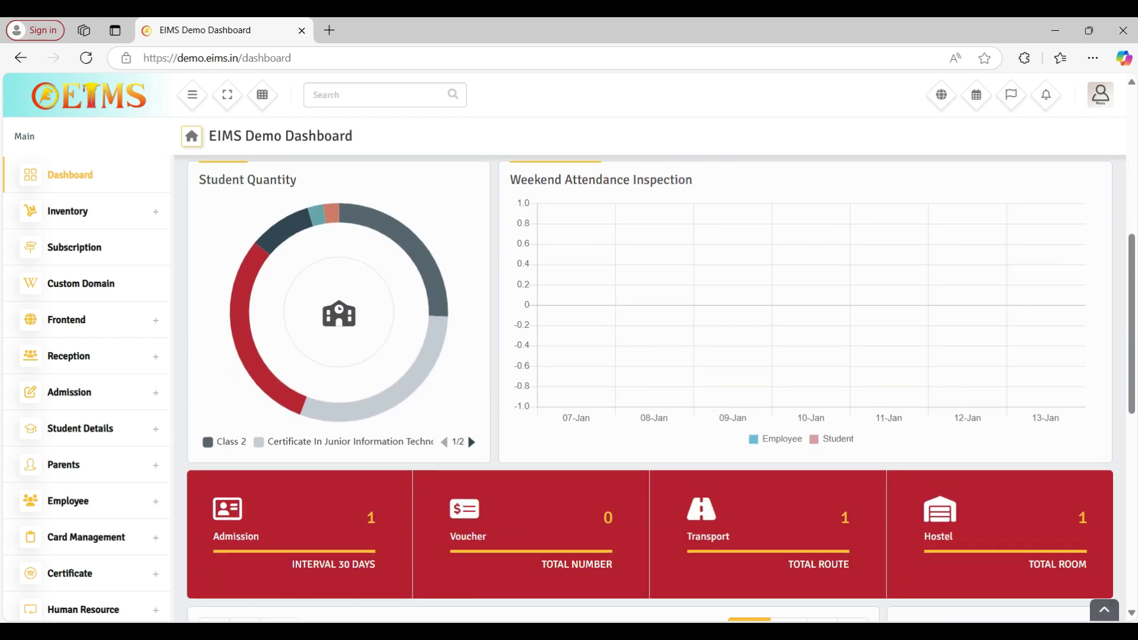
pyautogui.scroll(-4, 652, 386)
pyautogui.scroll(10, 652, 385)
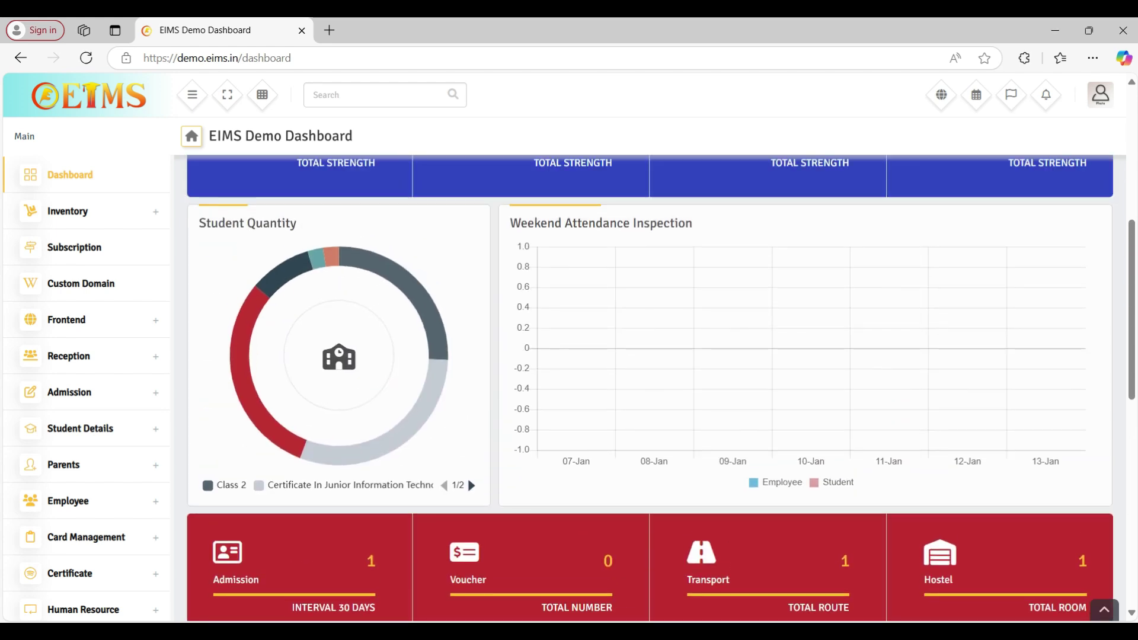
# - Collapse and restore the sidebar, and switch the dashboard into full screen and back
pyautogui.click(192, 95)
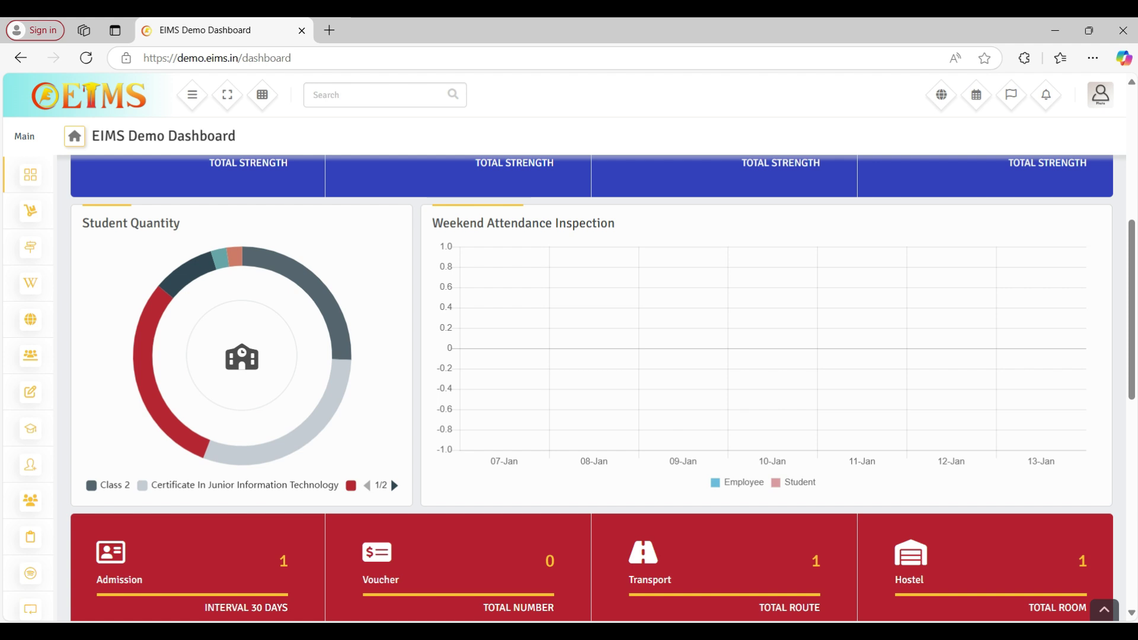
pyautogui.click(192, 95)
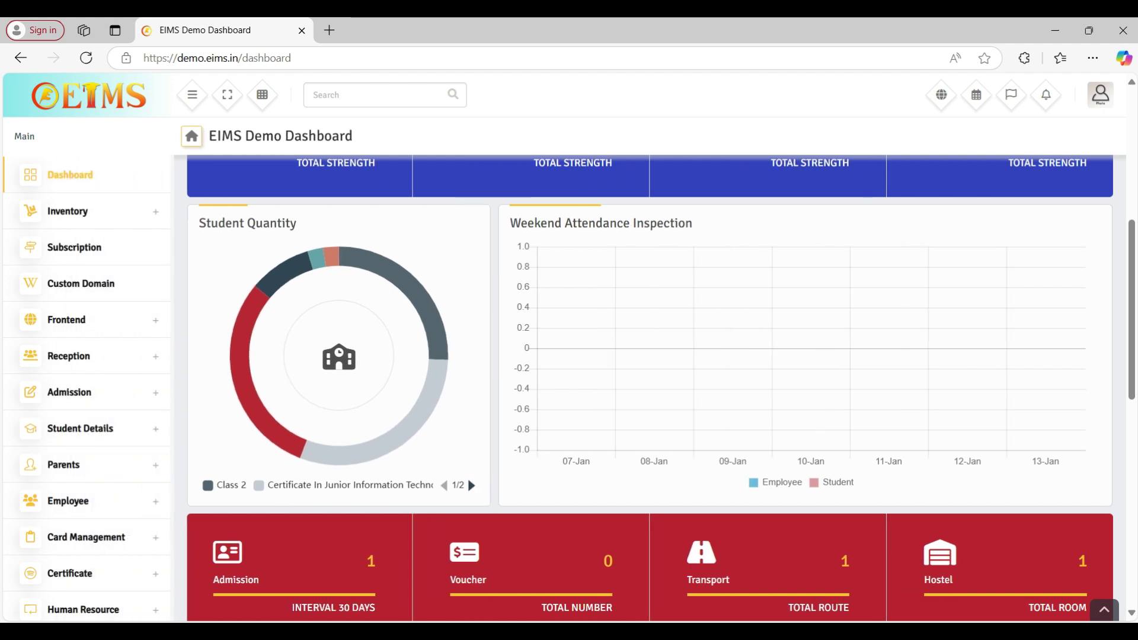
pyautogui.click(227, 95)
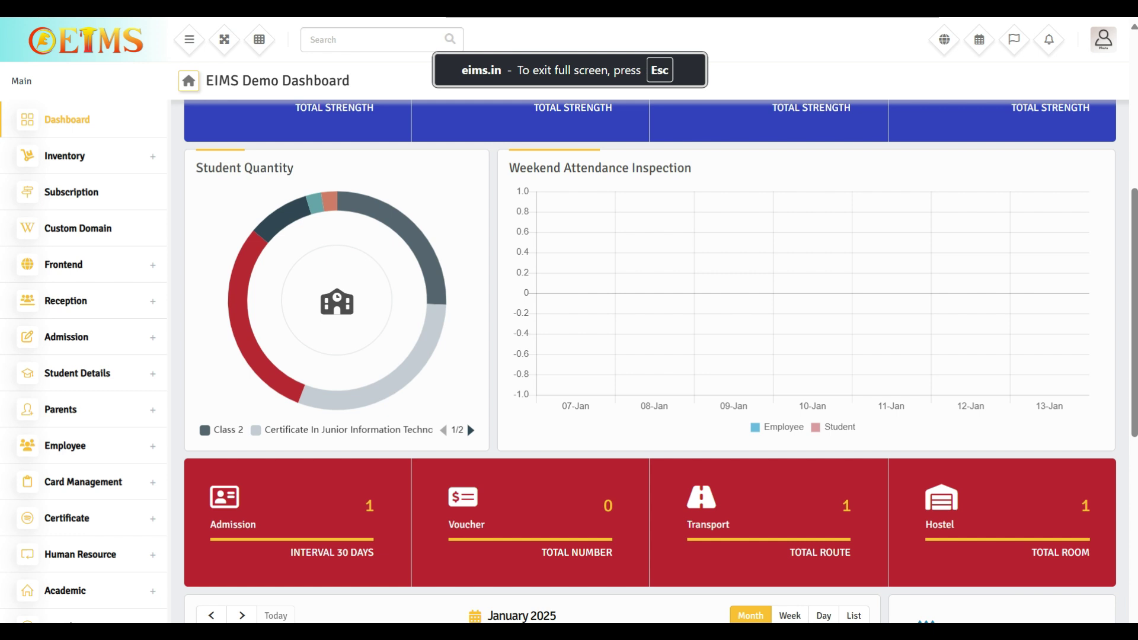
pyautogui.press('Escape')
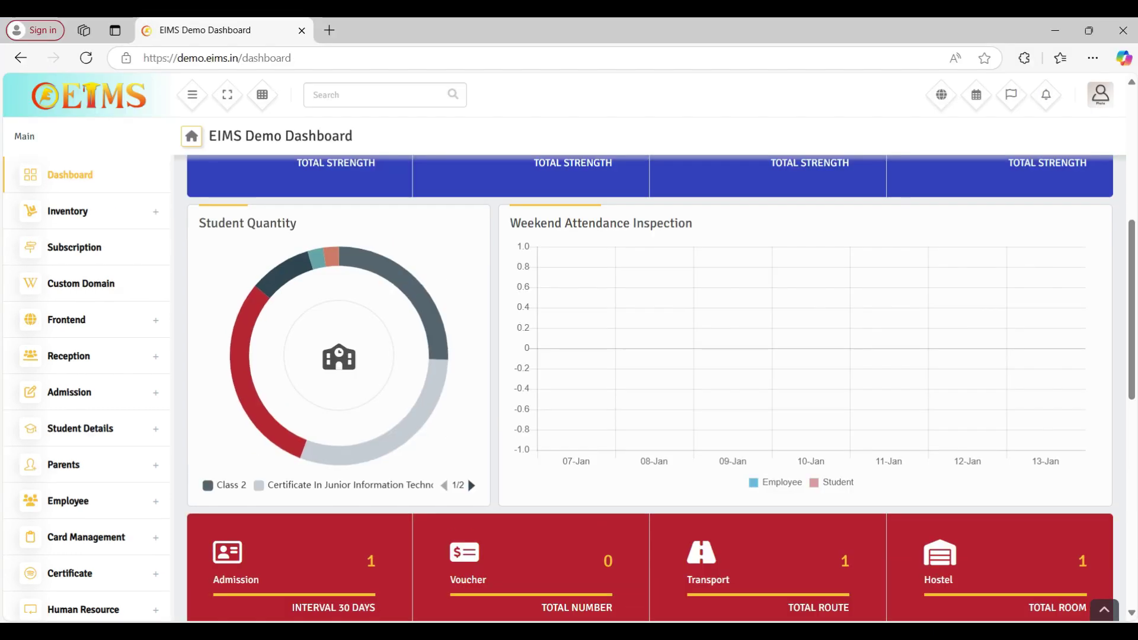
# - View the dashboard's quick shortcuts, open the school website's home page in a new tab and return to the dashboard
pyautogui.click(262, 95)
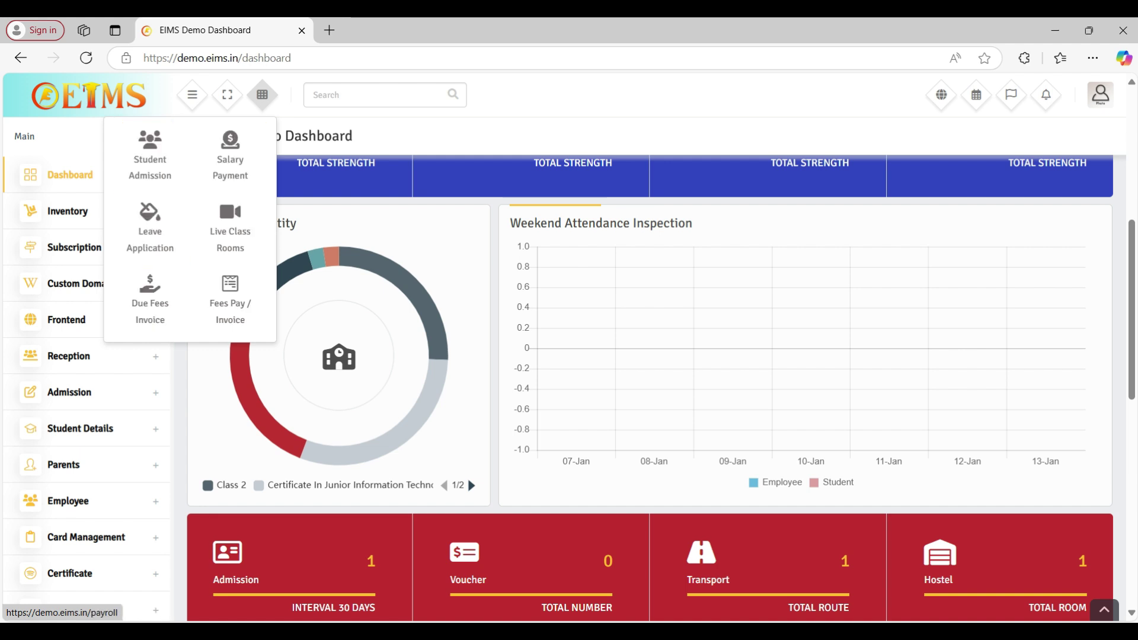
pyautogui.click(262, 94)
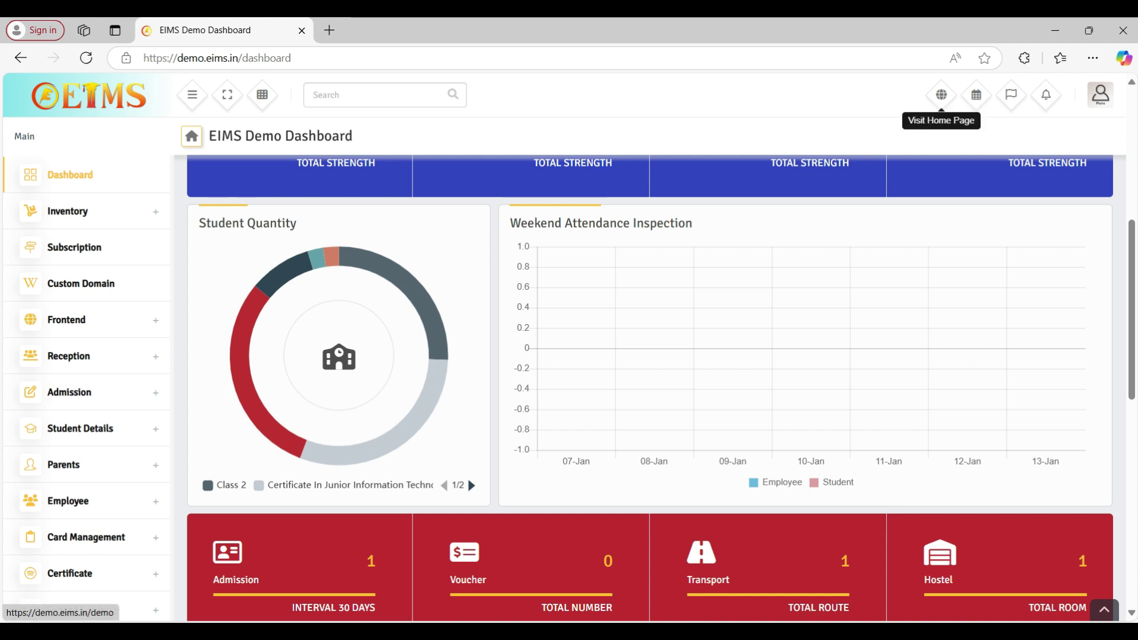
pyautogui.click(941, 94)
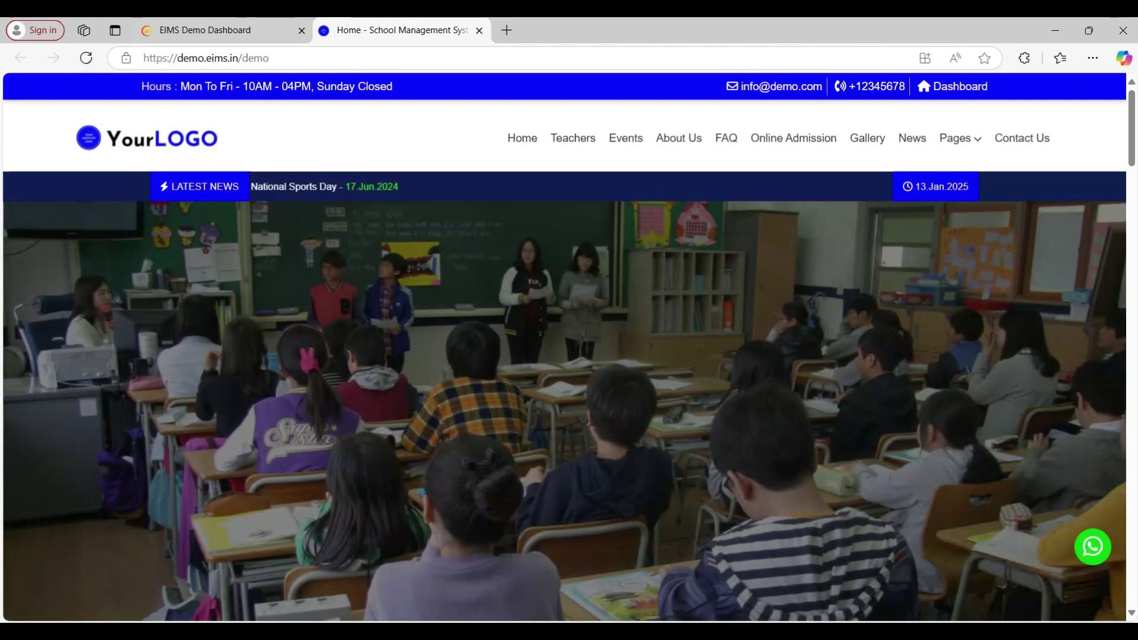
pyautogui.click(219, 30)
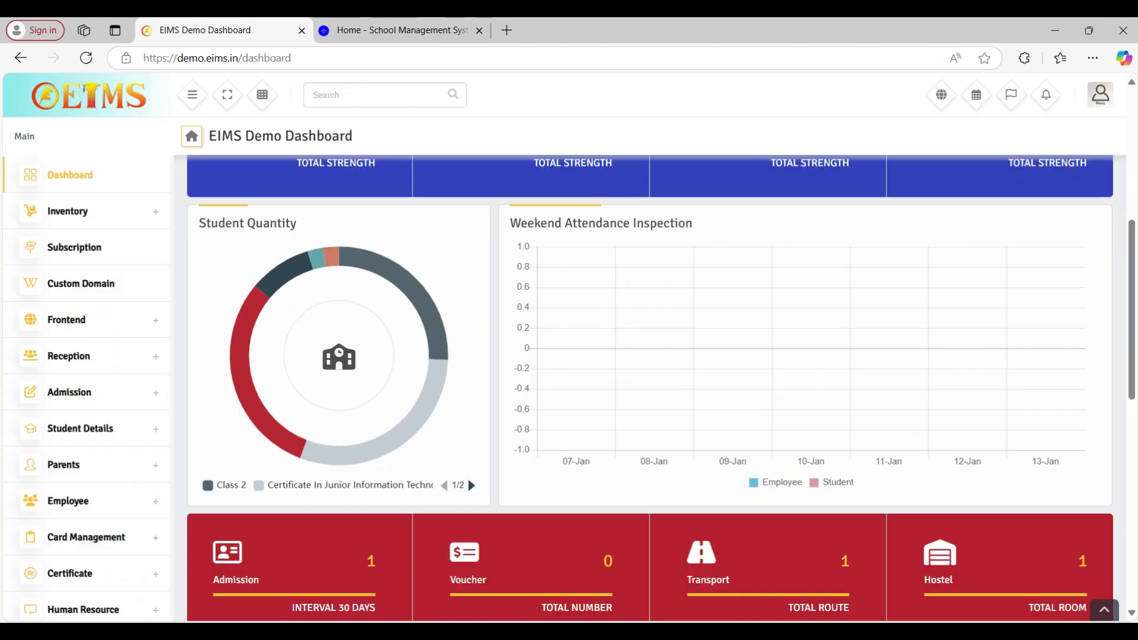
# - Look through the list of available academic sessions without changing the selected one
pyautogui.click(976, 95)
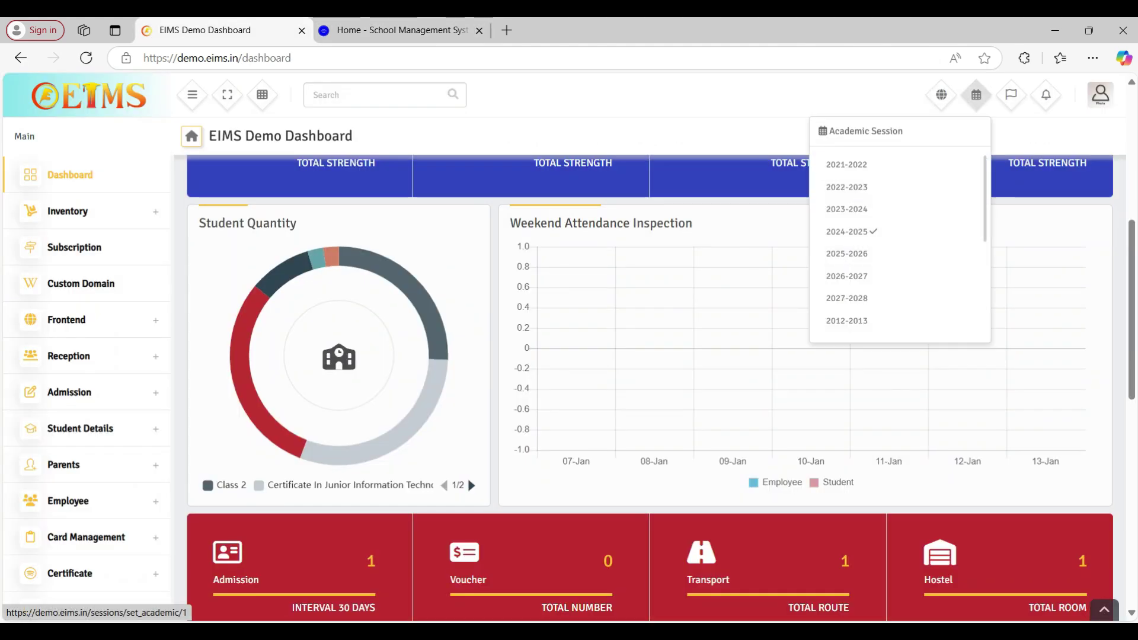
pyautogui.scroll(-3, 889, 254)
pyautogui.scroll(3, 889, 254)
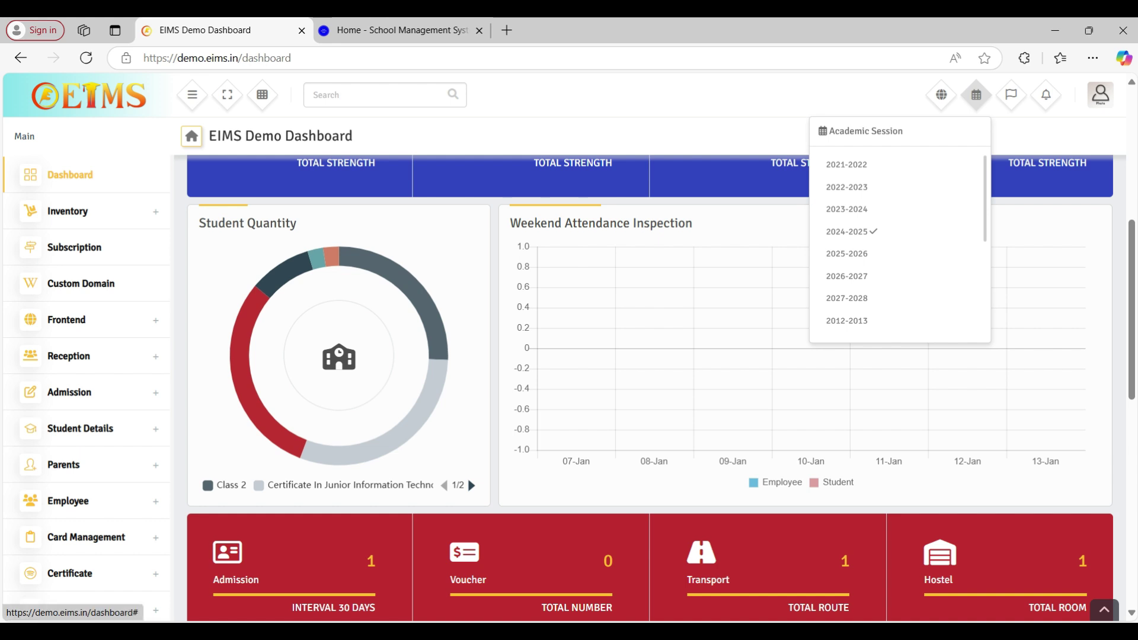
# - Switch the interface language to Bengali, dismiss the browser's translation offer and set the language back to English
pyautogui.click(1011, 95)
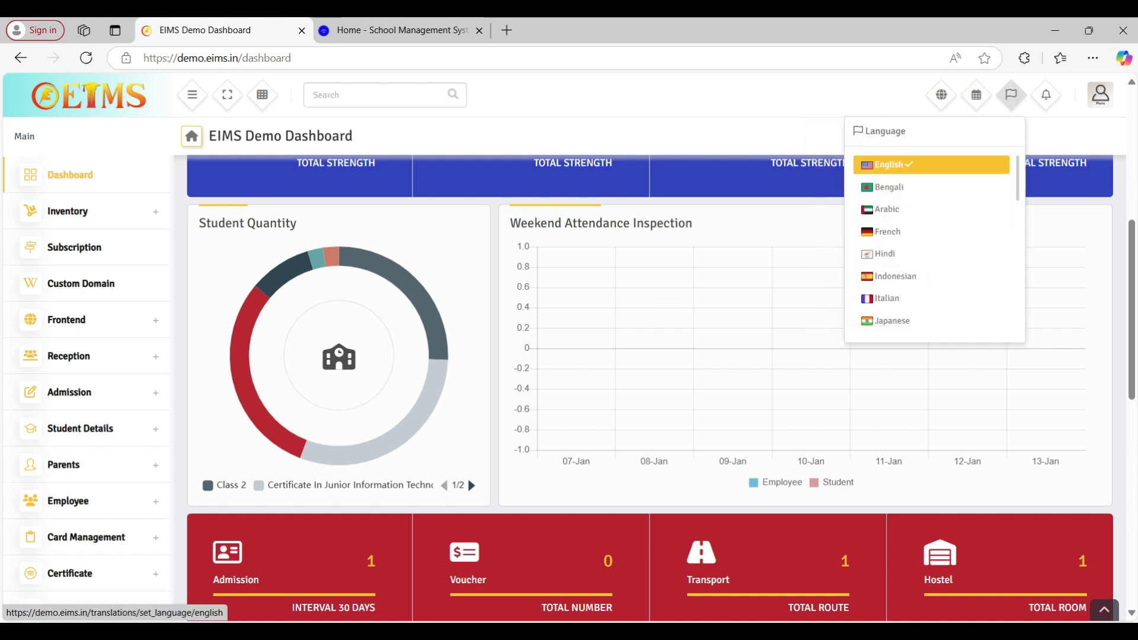
pyautogui.click(889, 187)
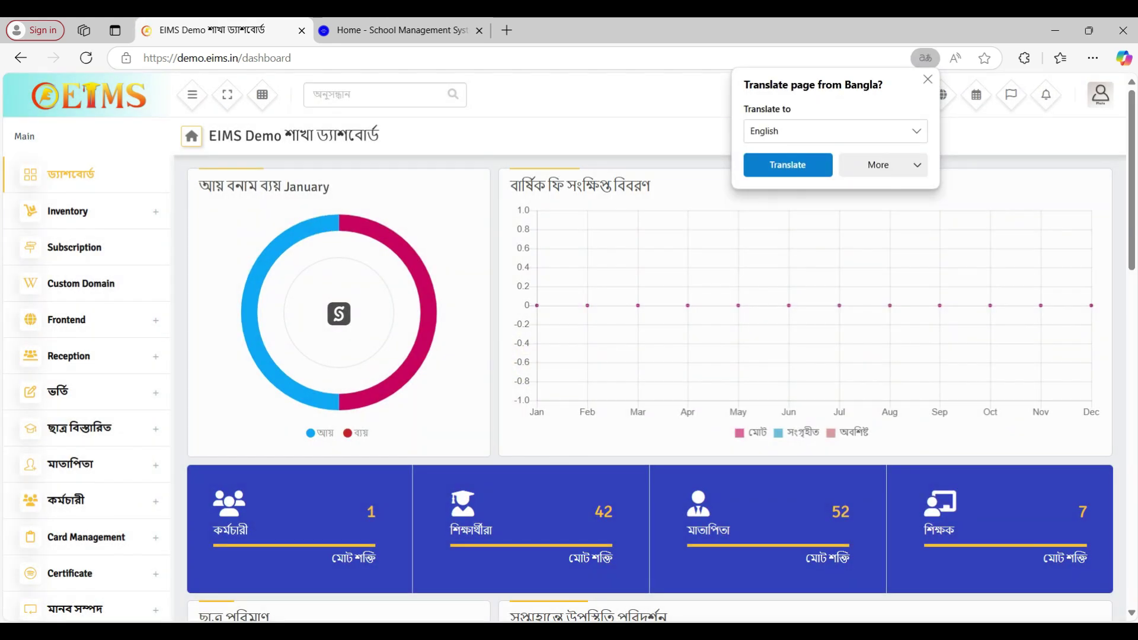
pyautogui.click(928, 79)
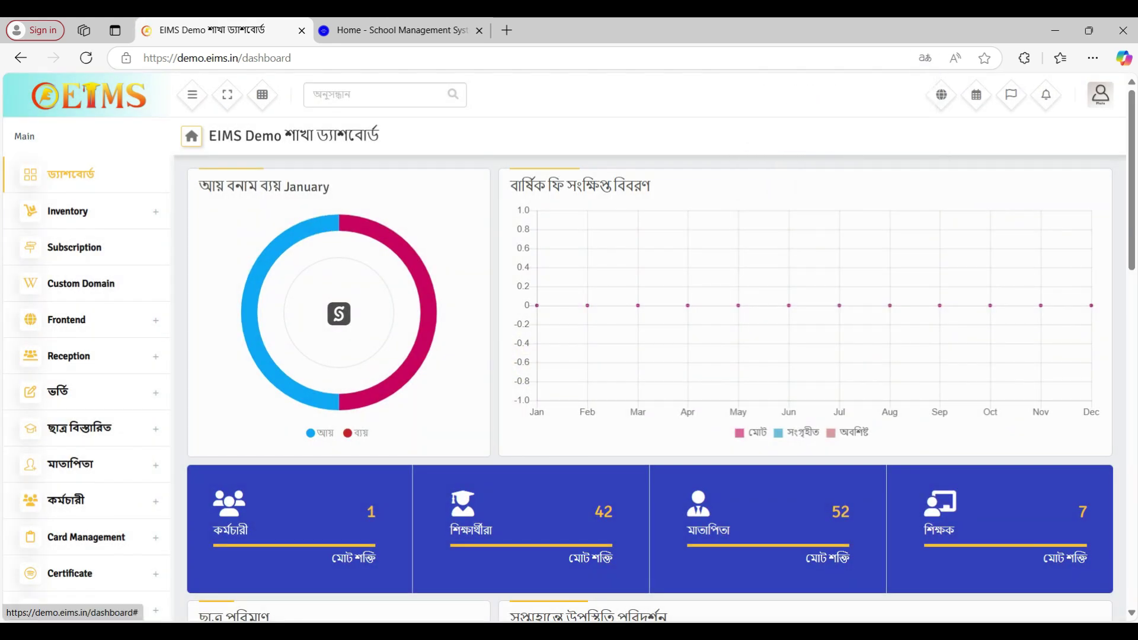
pyautogui.click(1011, 95)
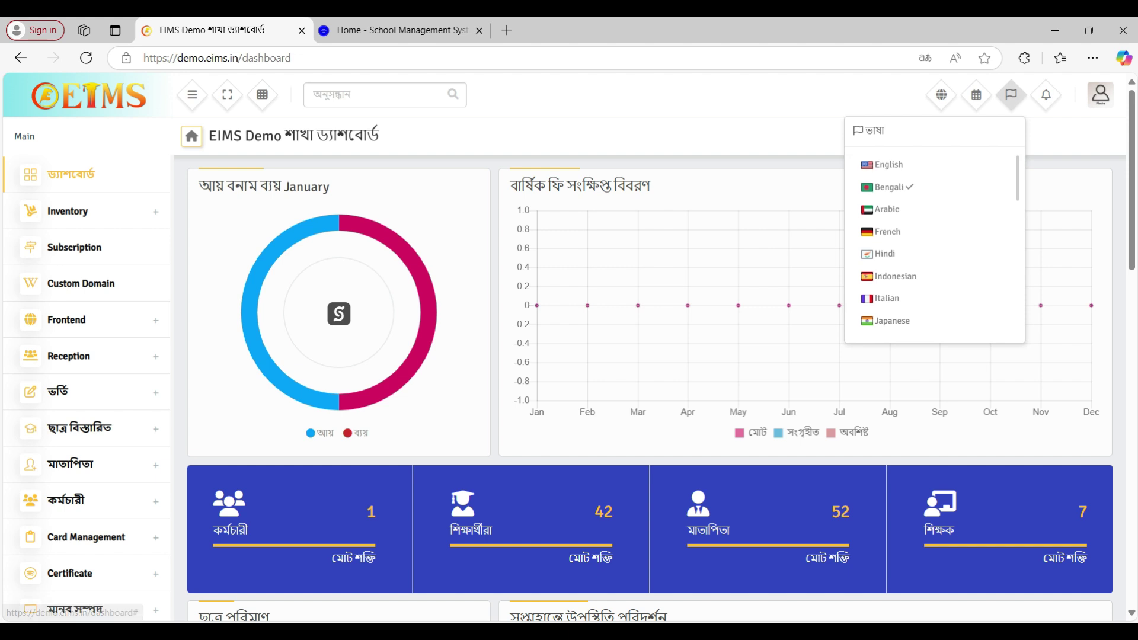
pyautogui.click(889, 164)
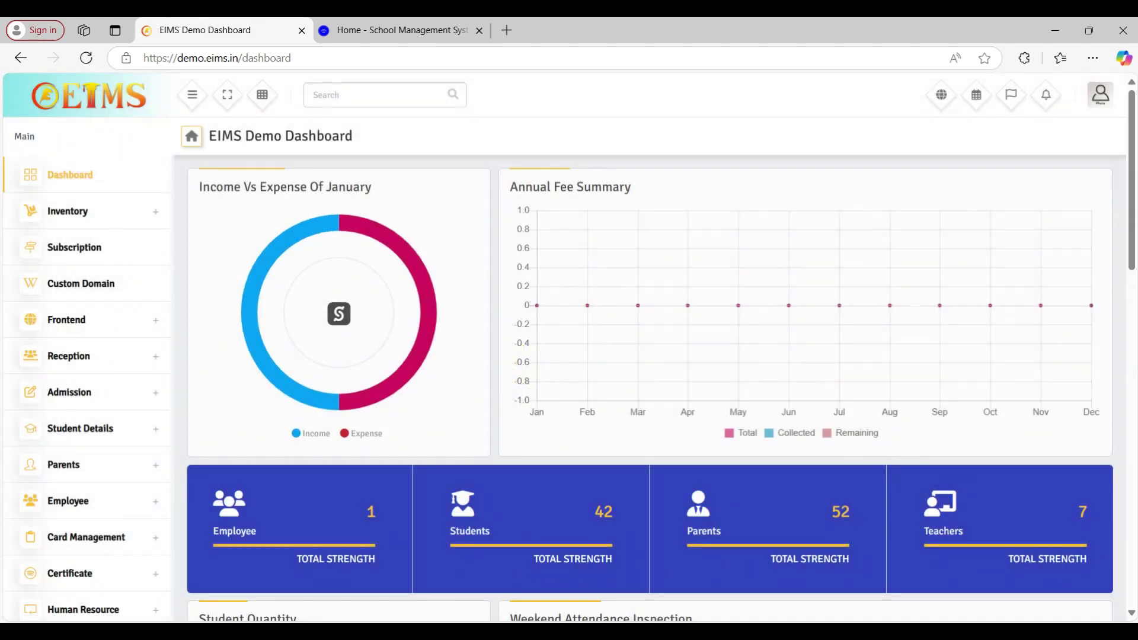
# - Check the message notifications, and open the admin's profile page from the account options to review its employee details
pyautogui.click(1046, 94)
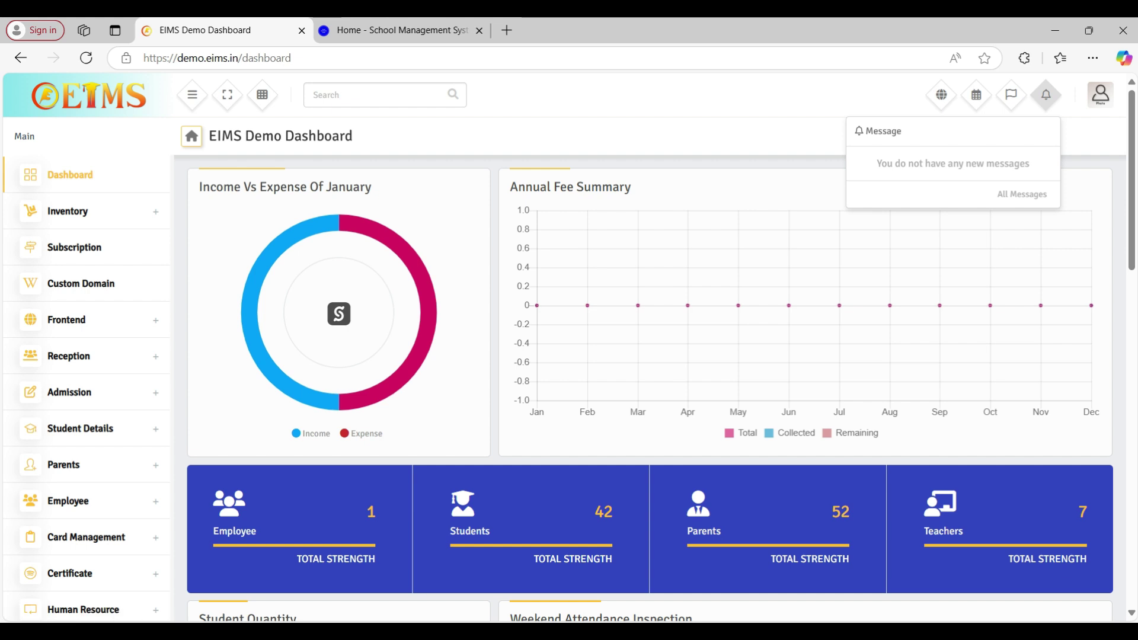
pyautogui.click(1100, 94)
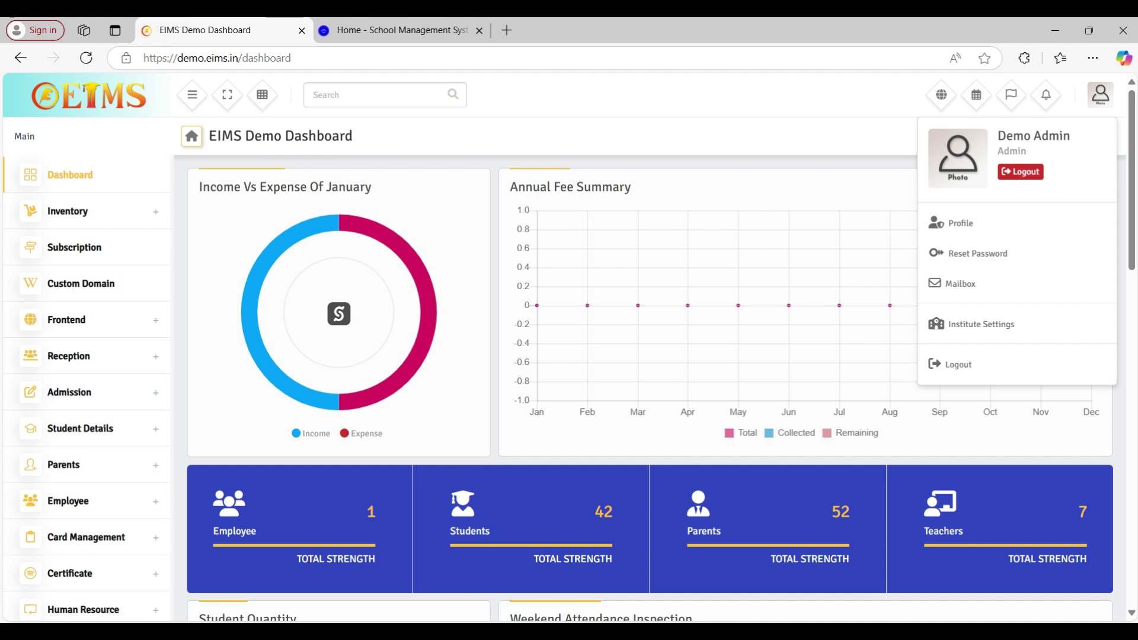
pyautogui.click(960, 223)
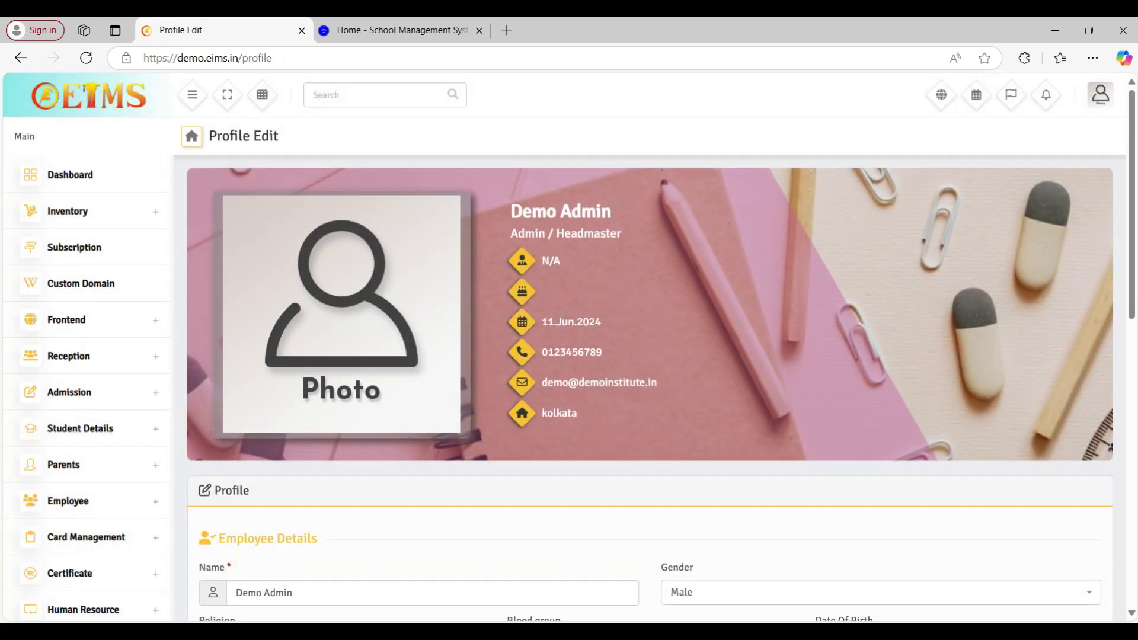
pyautogui.scroll(-5, 650, 388)
pyautogui.scroll(-6, 650, 389)
pyautogui.scroll(11, 650, 388)
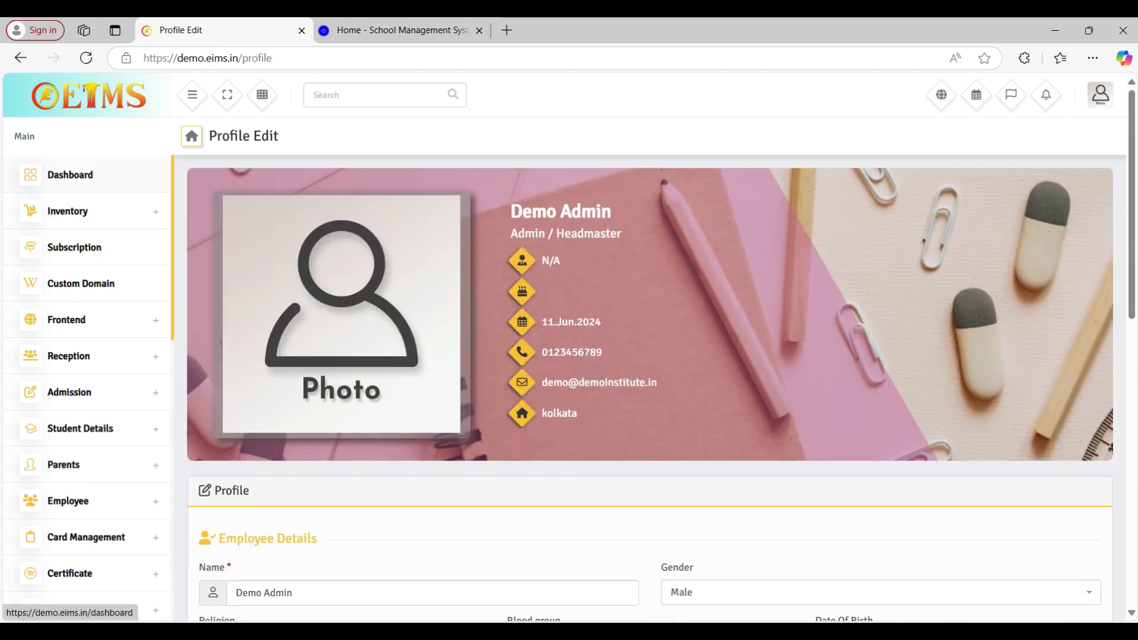
# - Return to the dashboard and expand the Inventory section to review its entries from Product to Issue
pyautogui.click(70, 174)
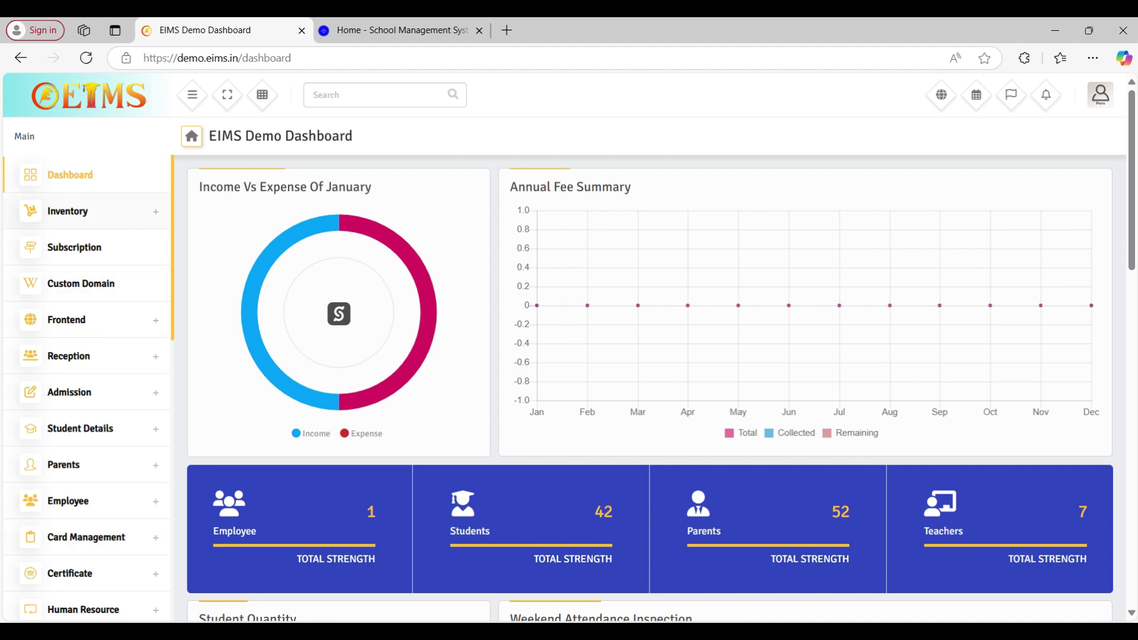
pyautogui.click(67, 211)
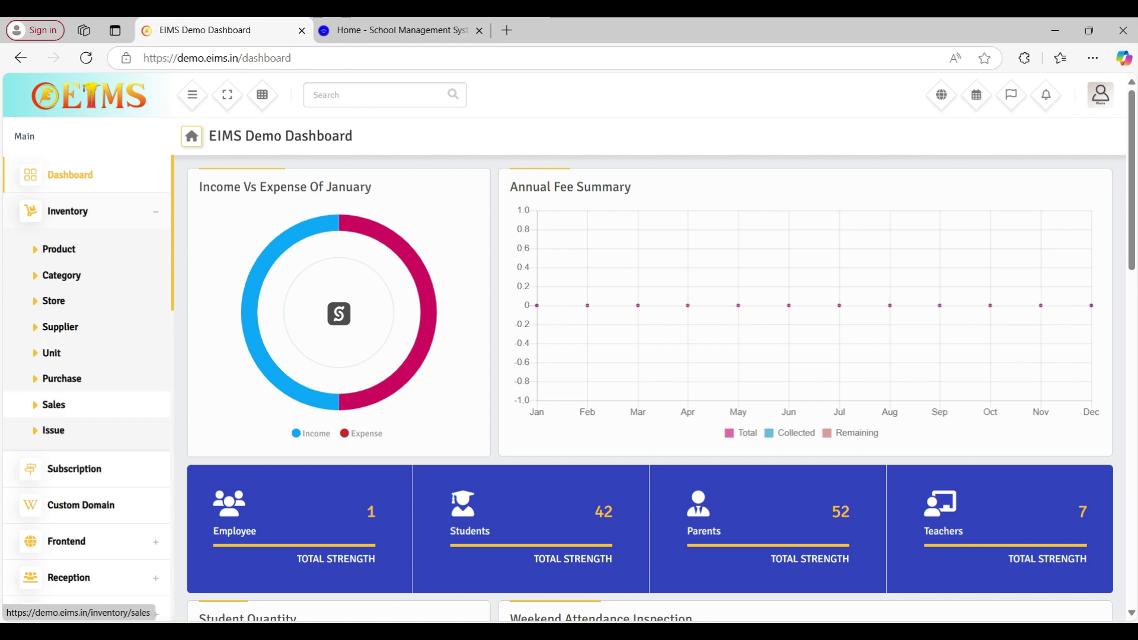
pyautogui.scroll(-2, 59, 404)
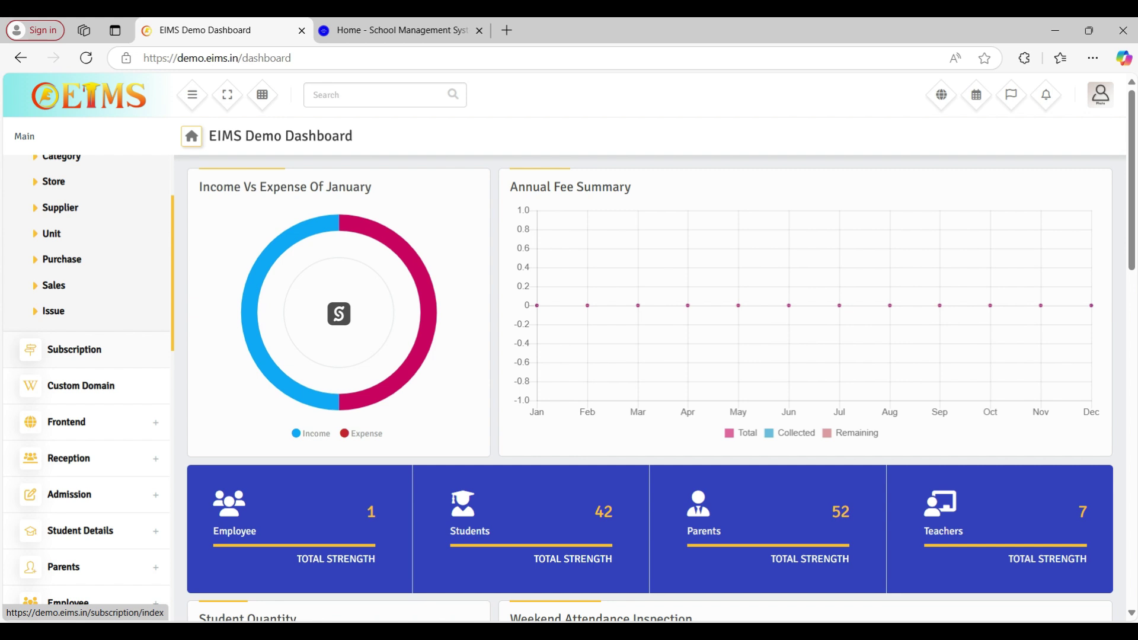
# - Open the Custom Domain page to view its domain list, and expand the Frontend section to show its entries
pyautogui.scroll(-2, 89, 380)
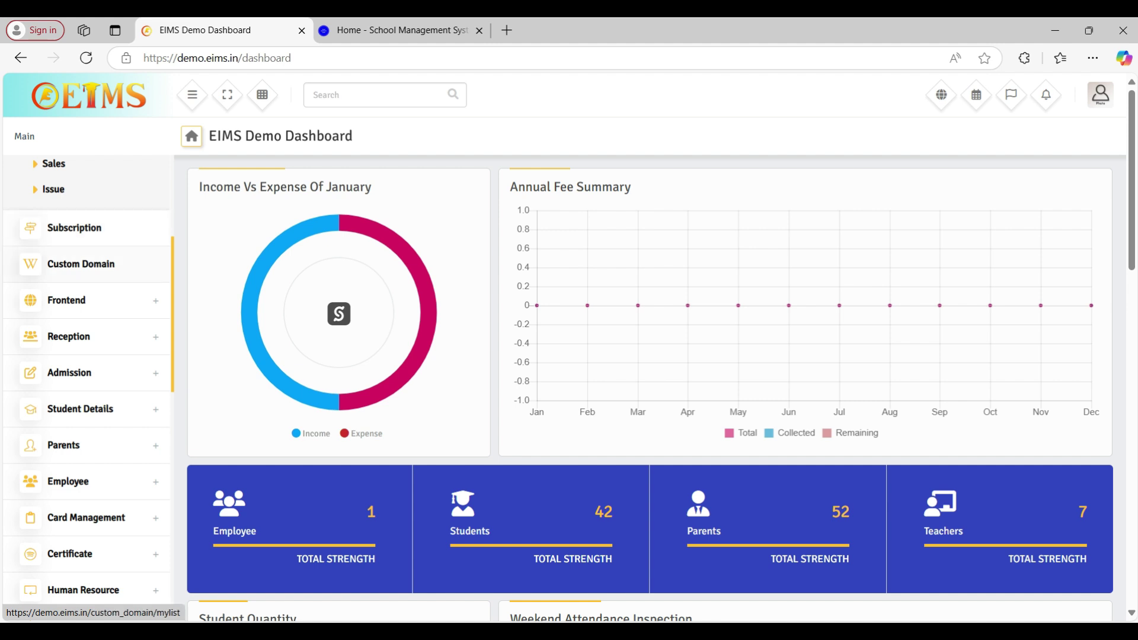
pyautogui.click(80, 264)
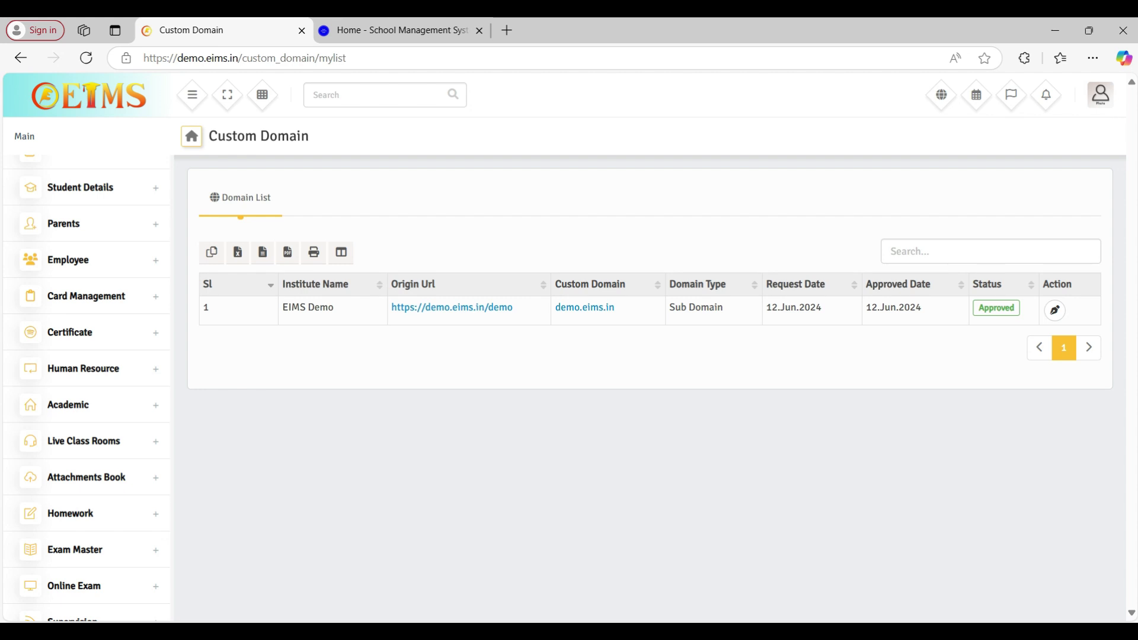
pyautogui.scroll(3, 87, 389)
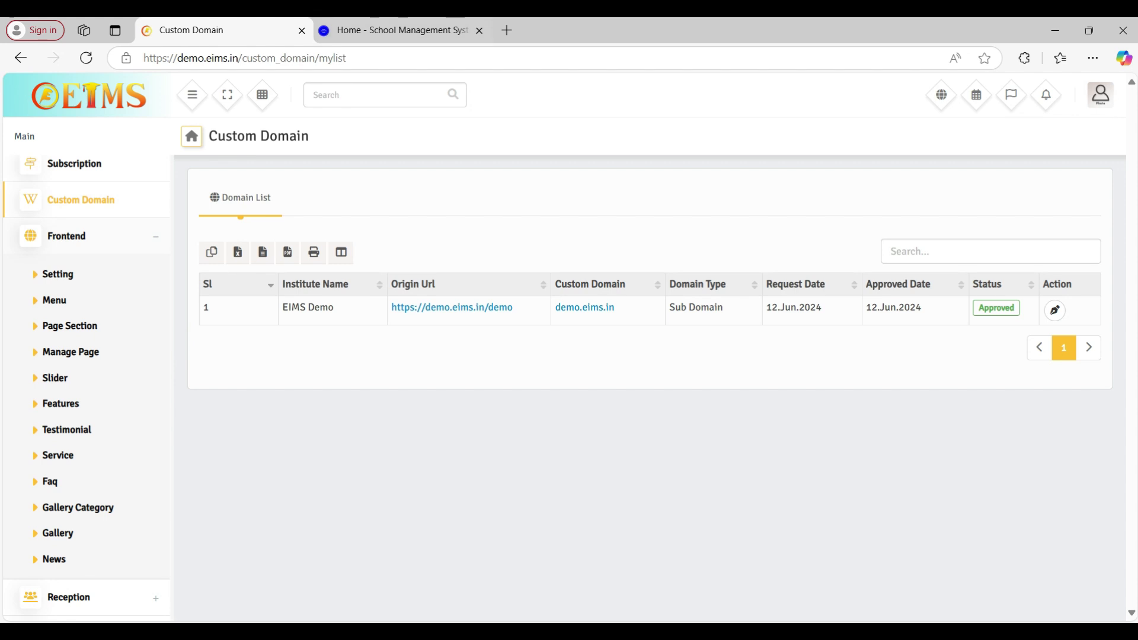
# - Look through the school website's home page sections in the other tab and return to the Custom Domain page
pyautogui.hotkey('ctrl', 'Tab')
pyautogui.scroll(-15, 564, 347)
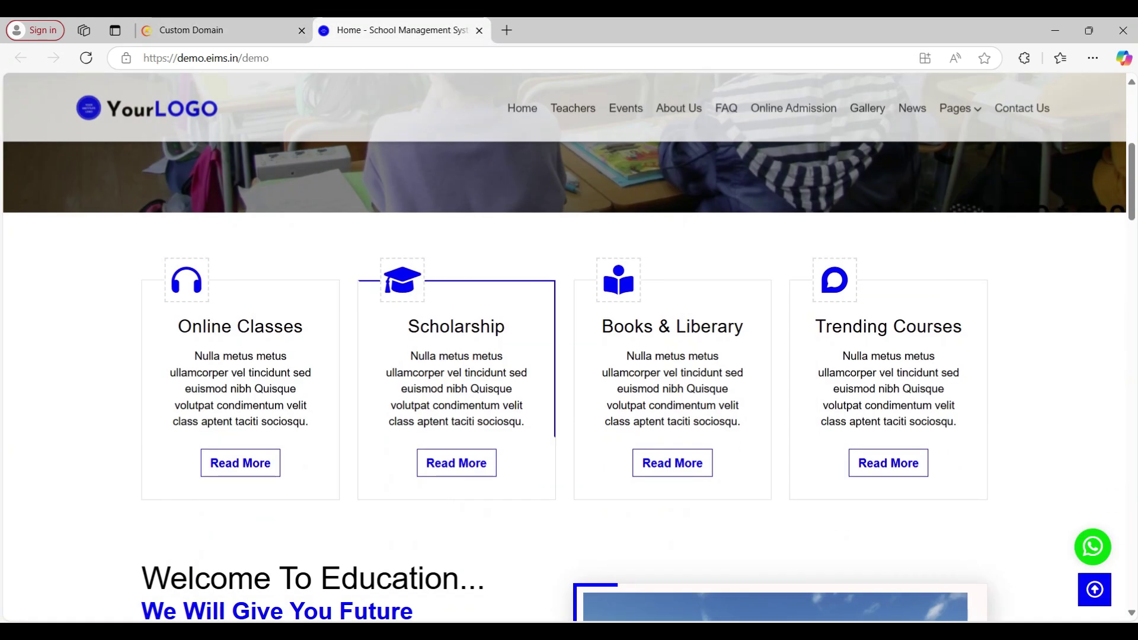
pyautogui.scroll(-8, 564, 380)
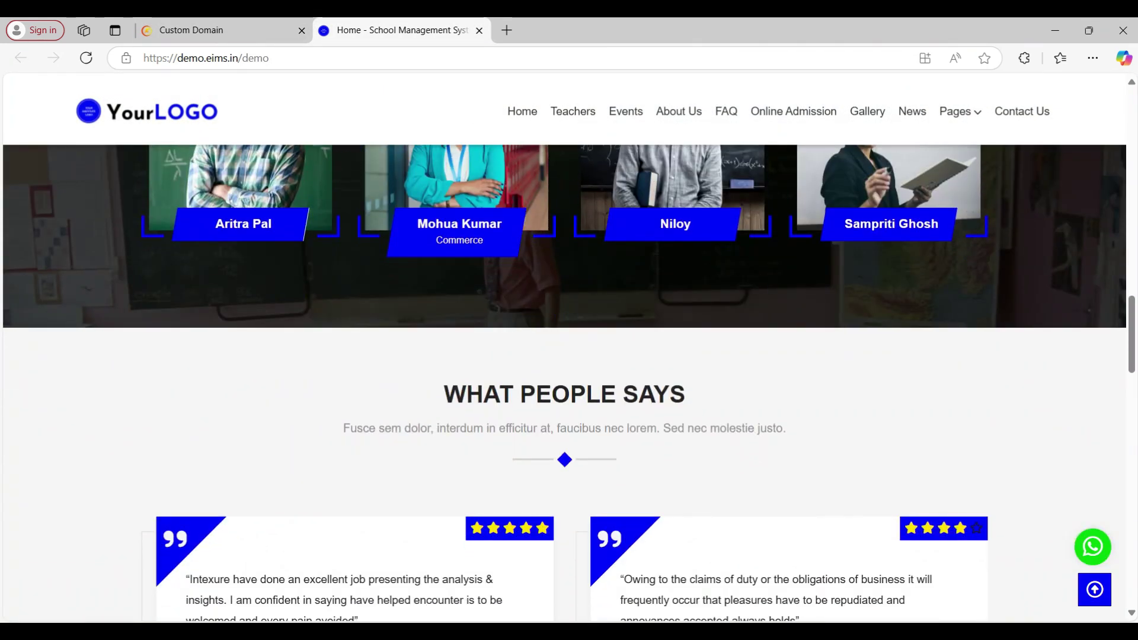
pyautogui.hotkey('ctrl', 'Tab')
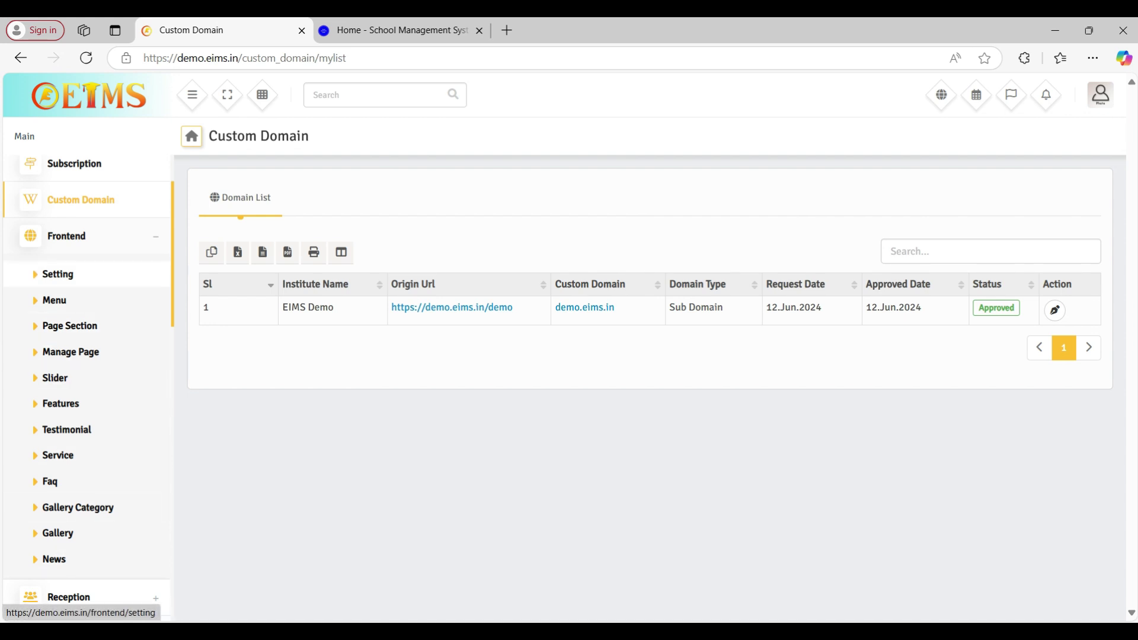
# - Open the Frontend website settings and review them from the CMS title through the theme colors to the contact and social link fields
pyautogui.click(58, 274)
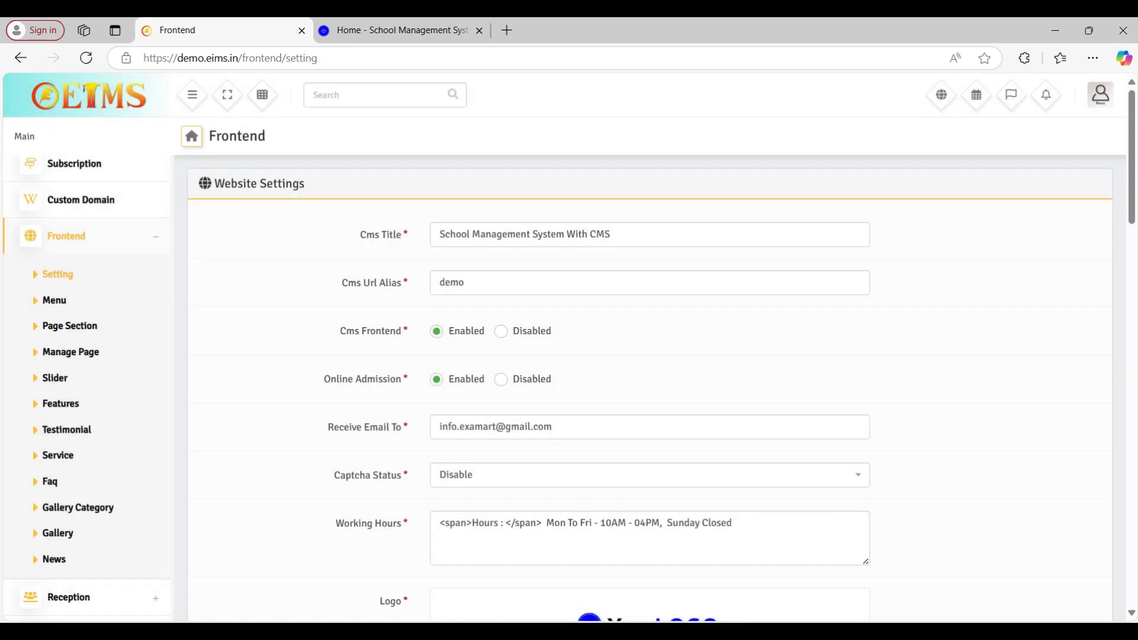
pyautogui.scroll(-14, 652, 385)
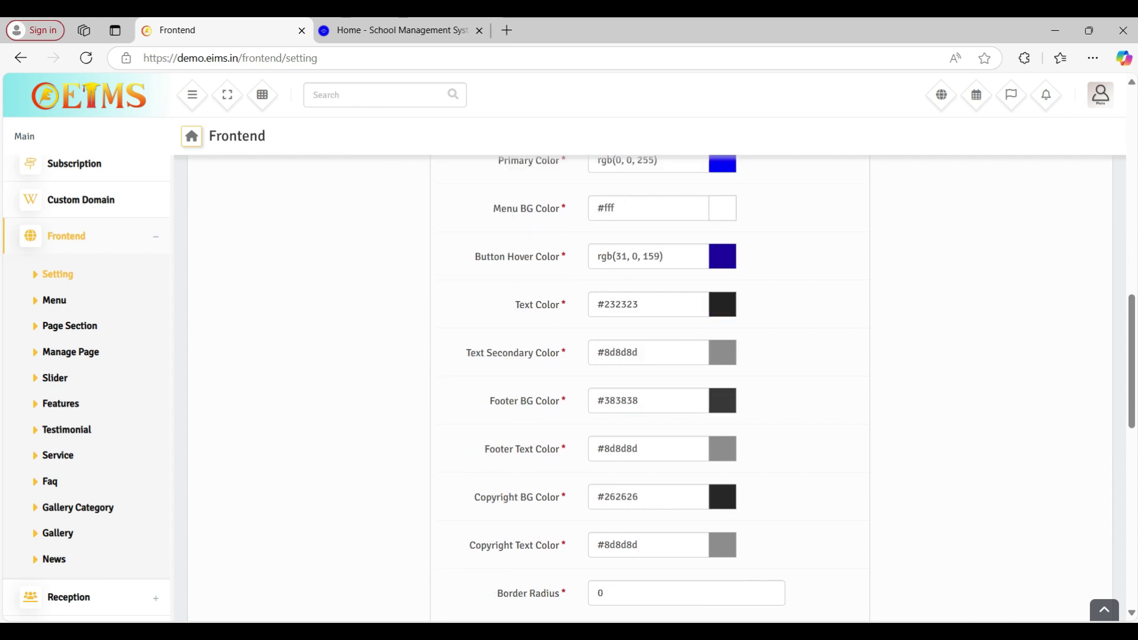
pyautogui.scroll(-7, 652, 385)
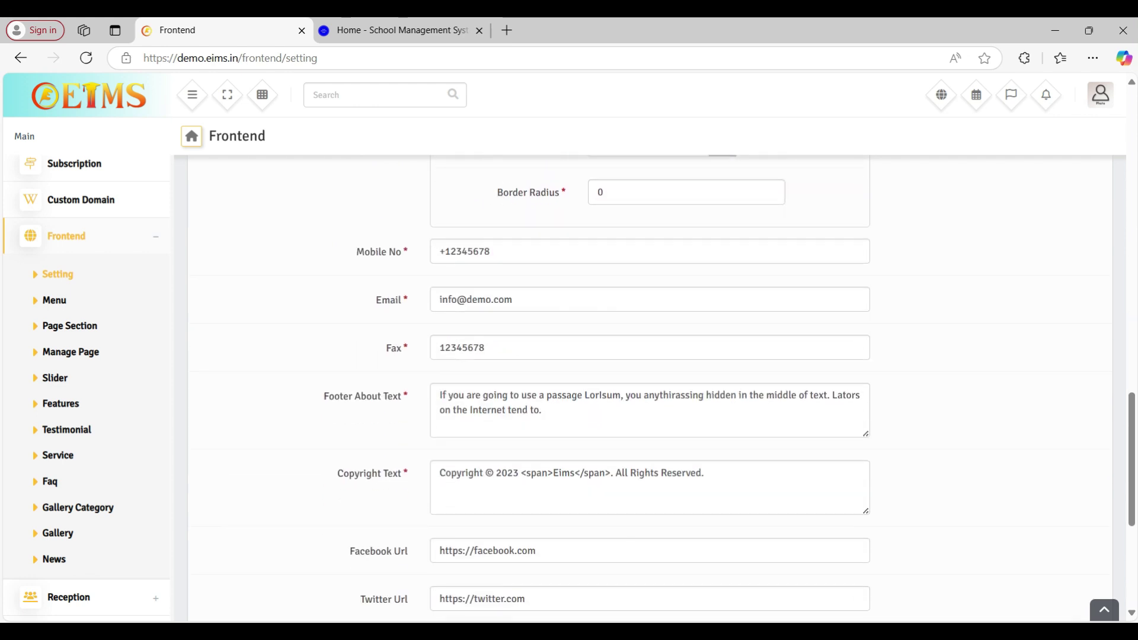
# - Expand the Reception section and look over its entries from Admission Enquiry to Config Reception
pyautogui.scroll(-2, 78, 415)
pyautogui.scroll(-3, 83, 415)
pyautogui.scroll(-3, 83, 415)
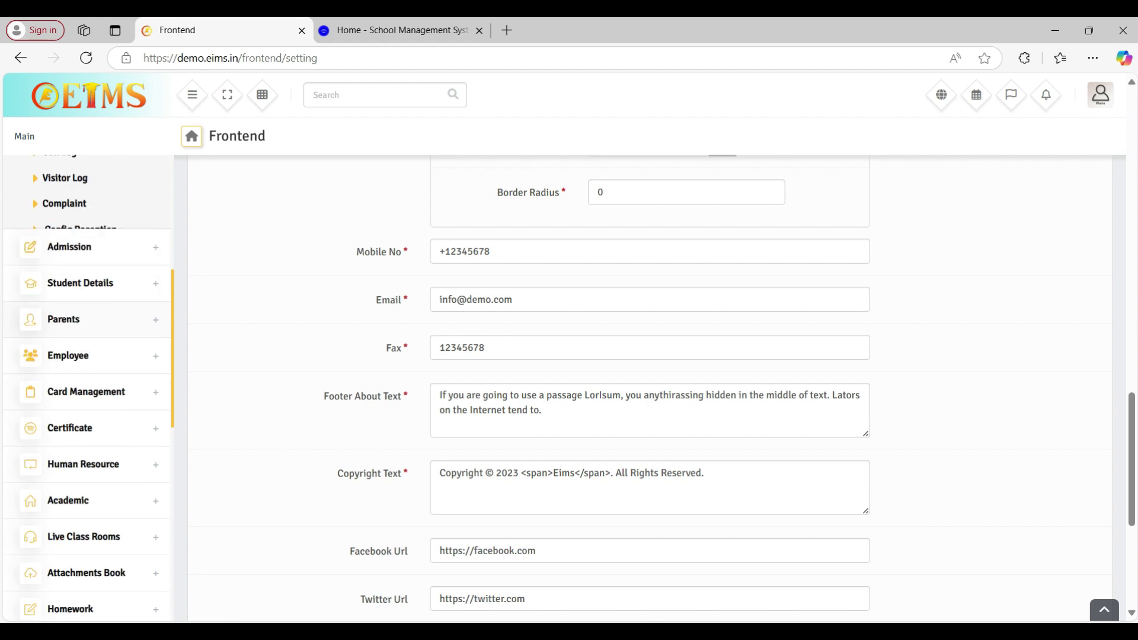
pyautogui.scroll(2, 83, 320)
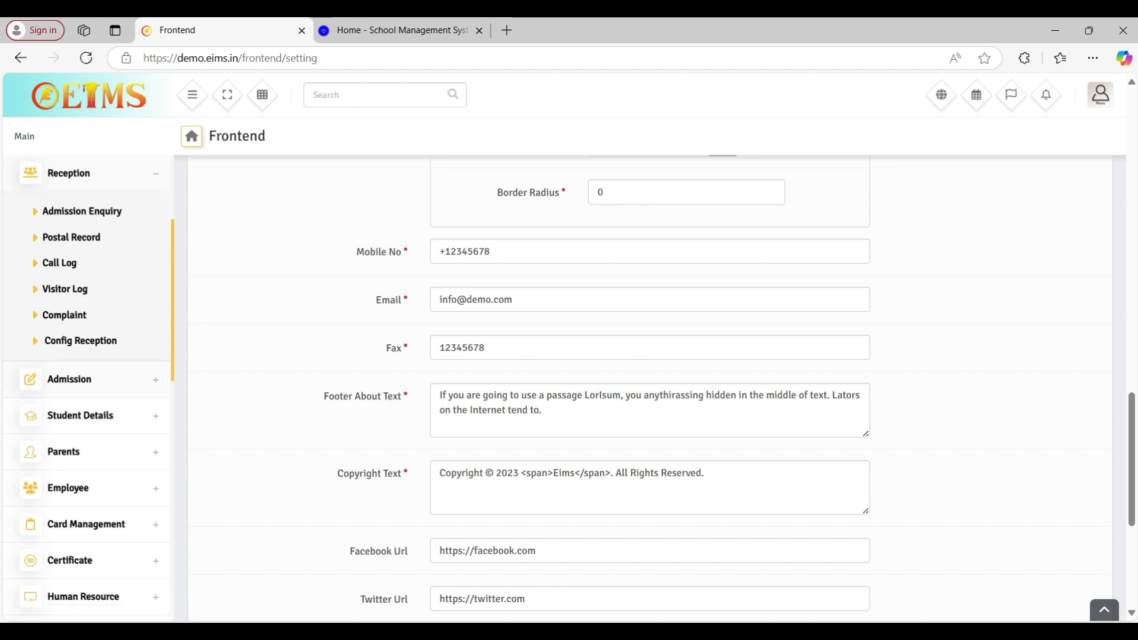
# - Open the Create Admission form in the Admission section and review its academic and student detail fields
pyautogui.click(69, 379)
pyautogui.click(79, 247)
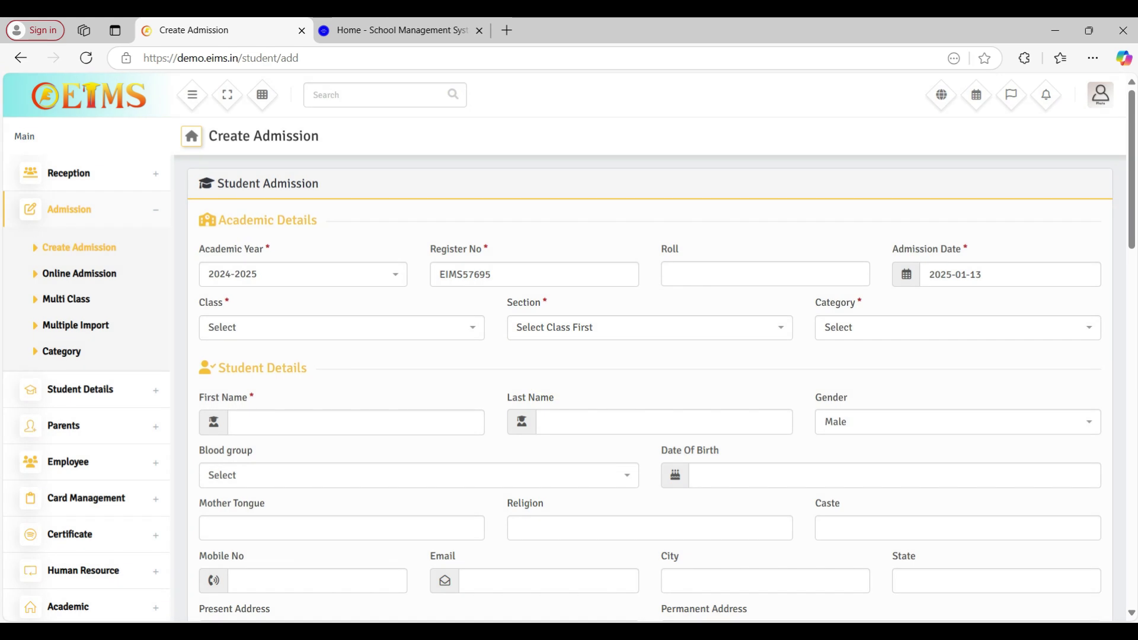
pyautogui.scroll(-3, 652, 386)
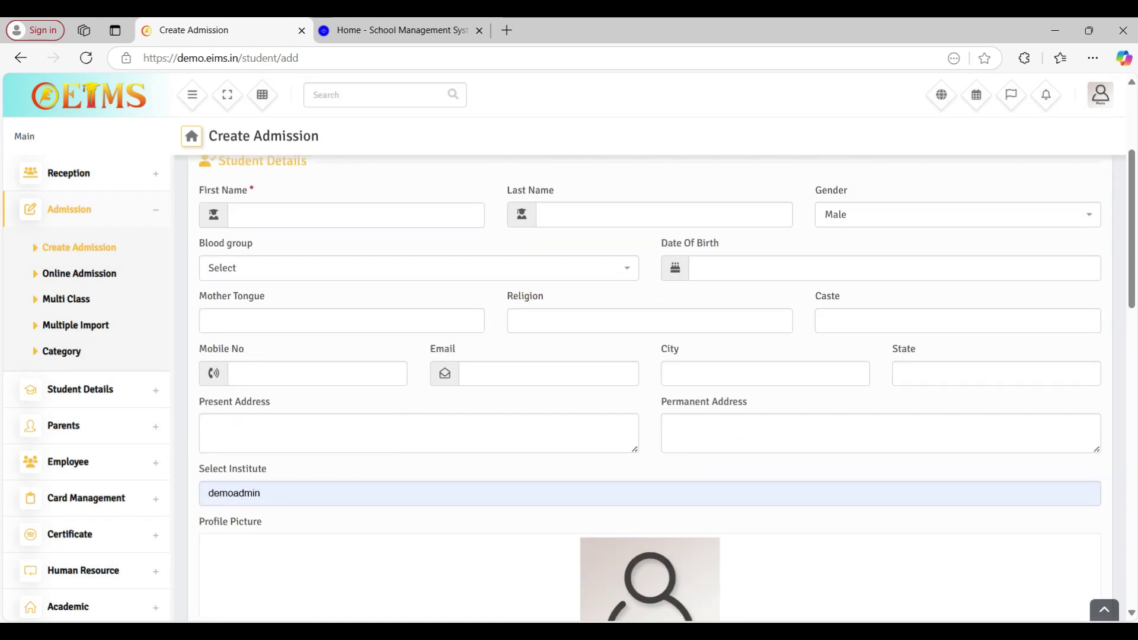
# - Open the Online Admission page and filter its applications by the class Certificate In Junior Information Technology
pyautogui.click(79, 273)
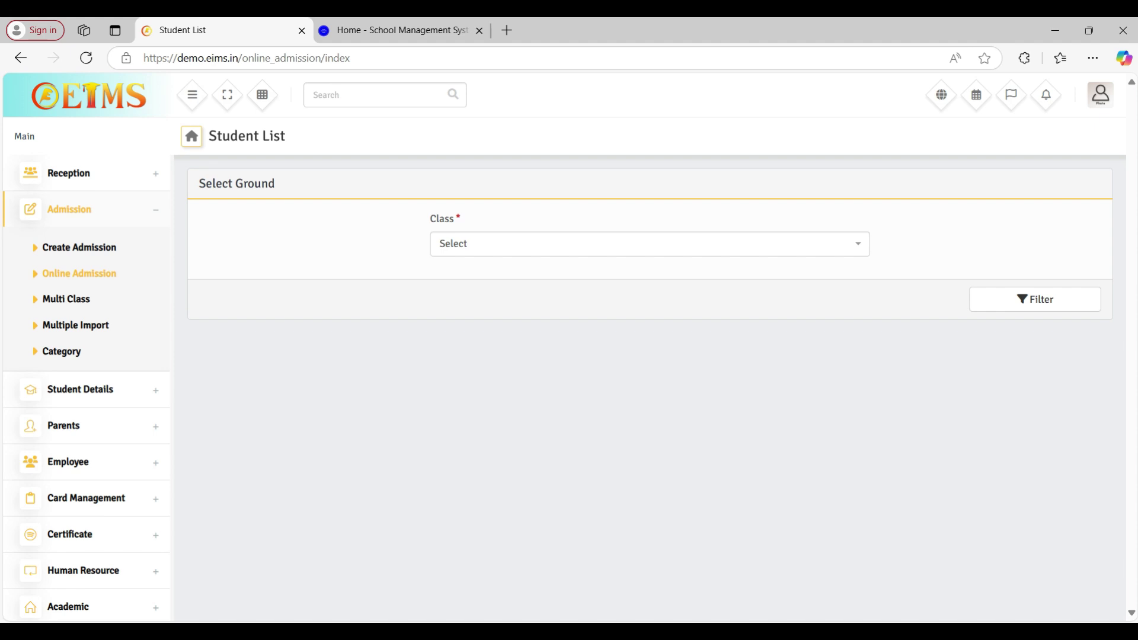
pyautogui.click(629, 249)
pyautogui.click(629, 292)
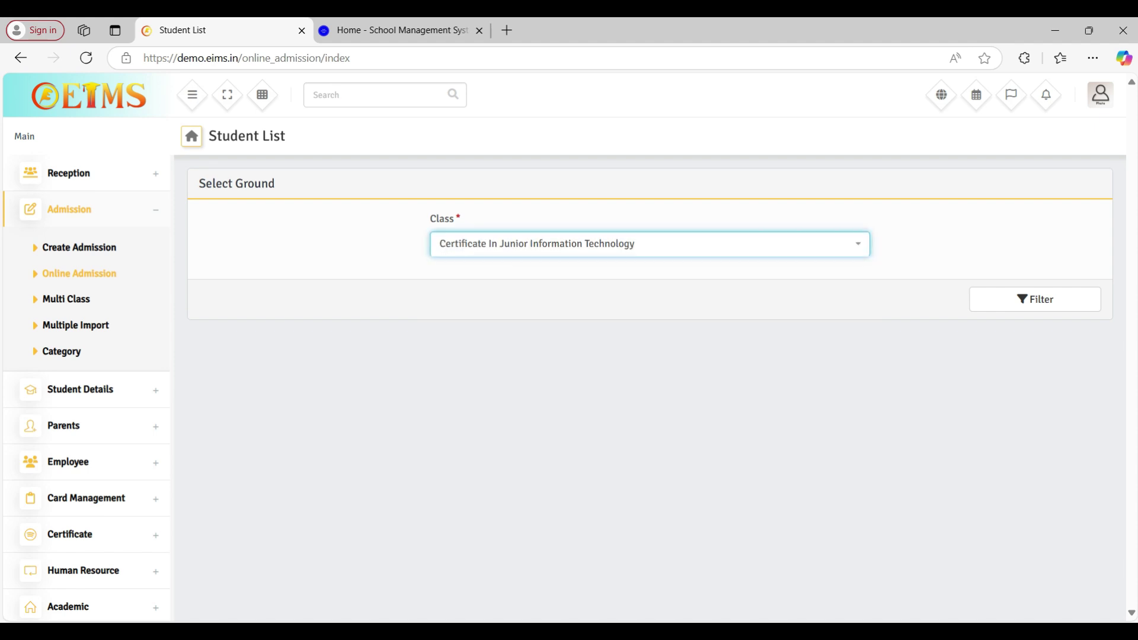
pyautogui.click(1035, 299)
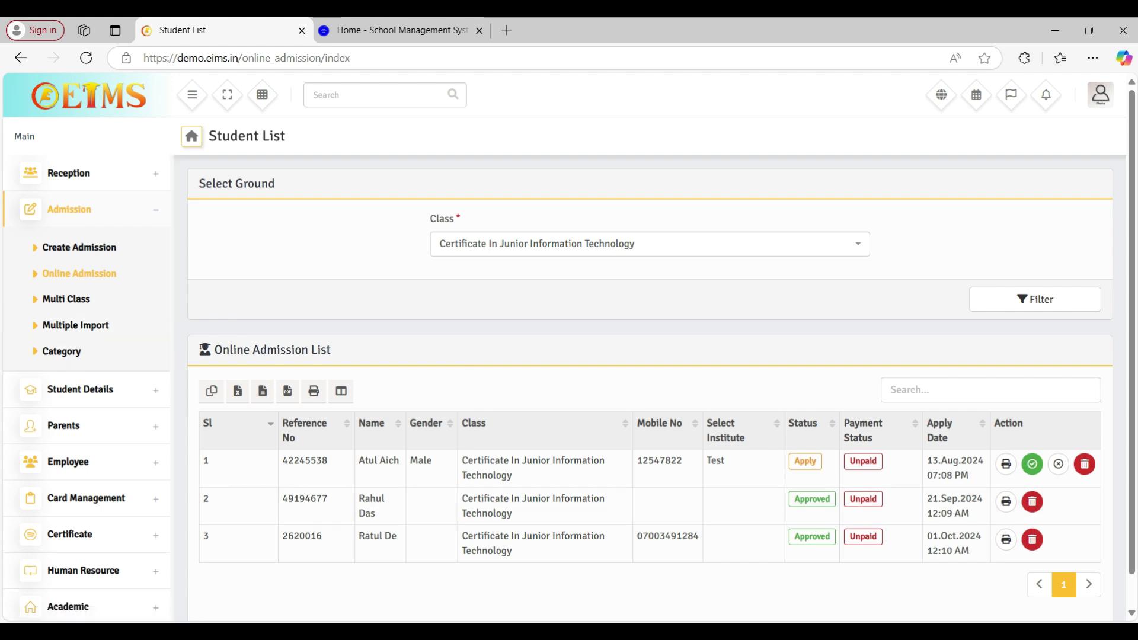
pyautogui.scroll(-1, 661, 355)
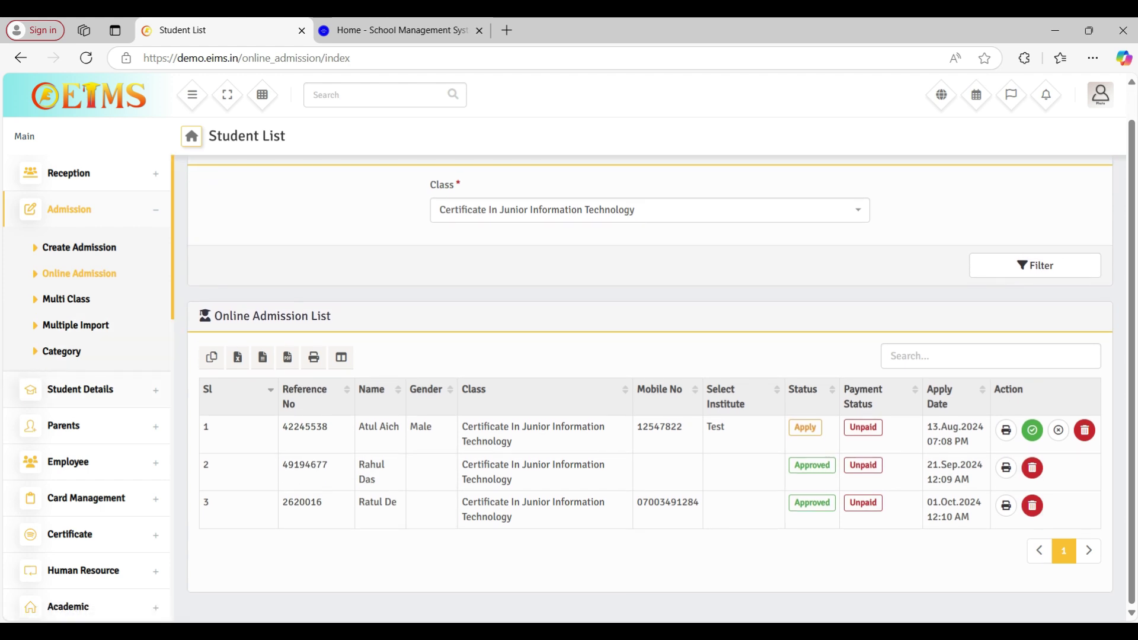
# - Open the Student List under Student Details and filter it by class Certificate In Junior Information Technology and All Sections
pyautogui.click(80, 388)
pyautogui.click(67, 283)
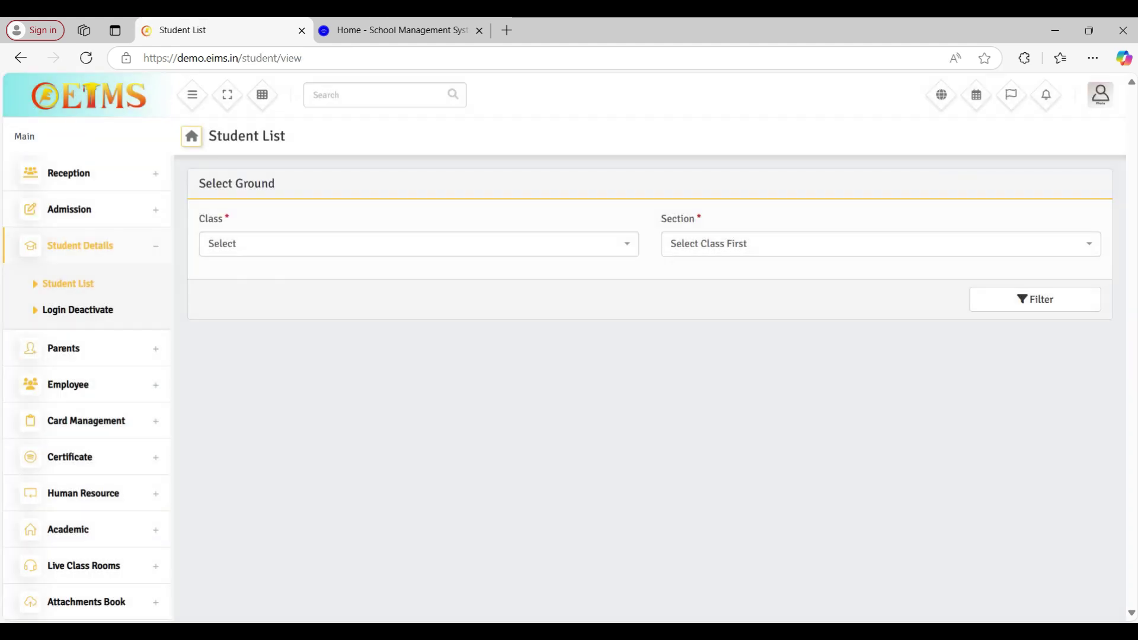
pyautogui.click(418, 245)
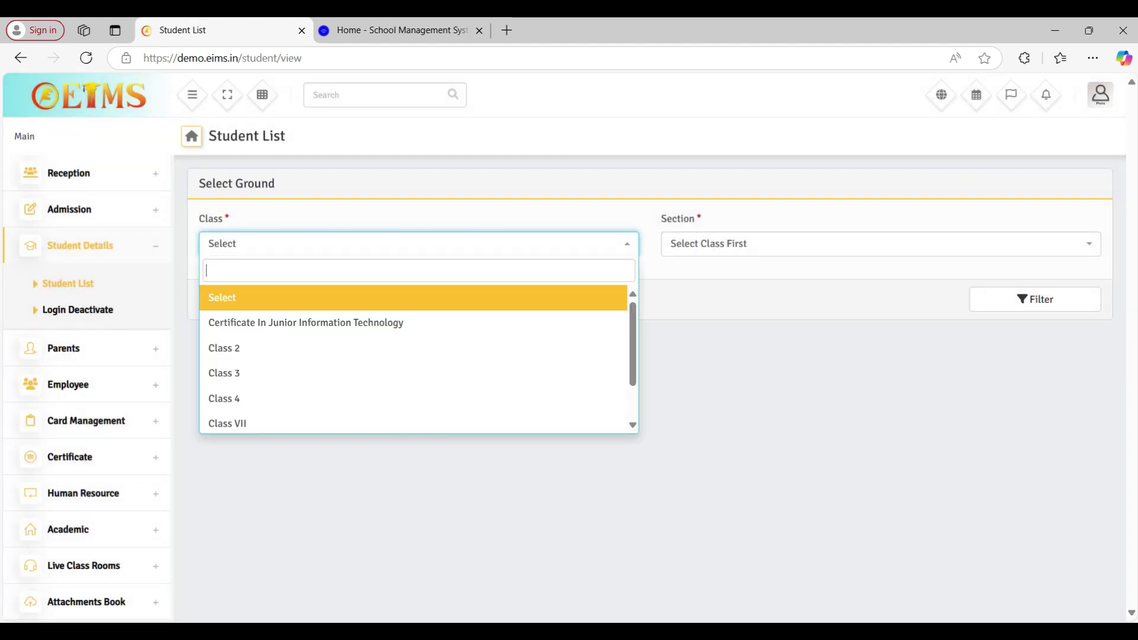
pyautogui.press('Down')
pyautogui.press('Return')
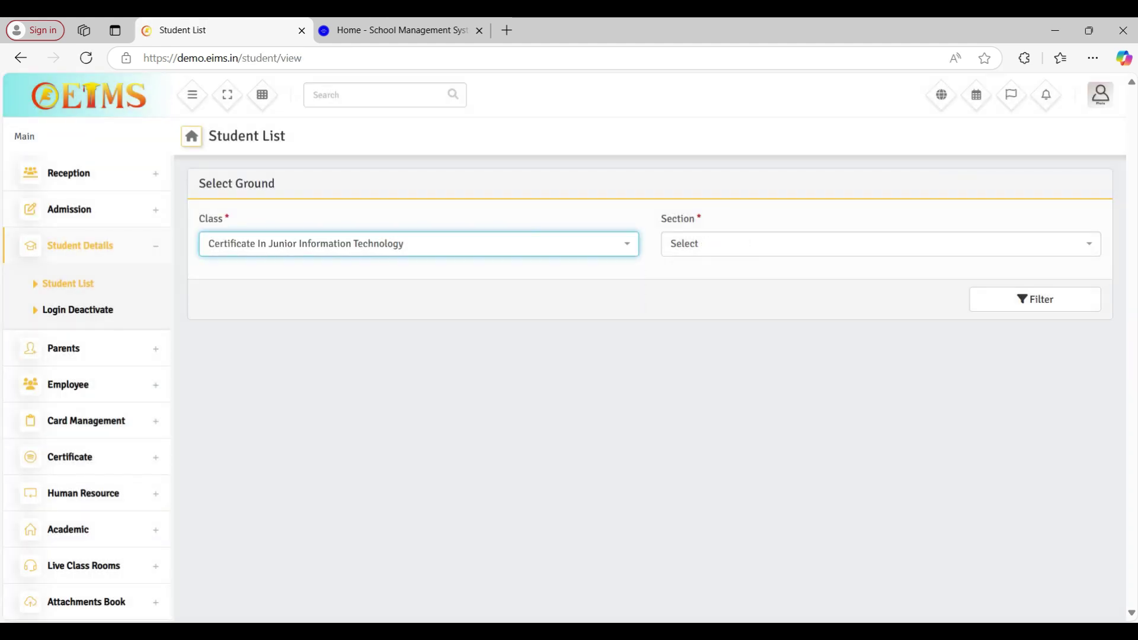
pyautogui.press('Tab')
pyautogui.press('Down')
pyautogui.press('Return')
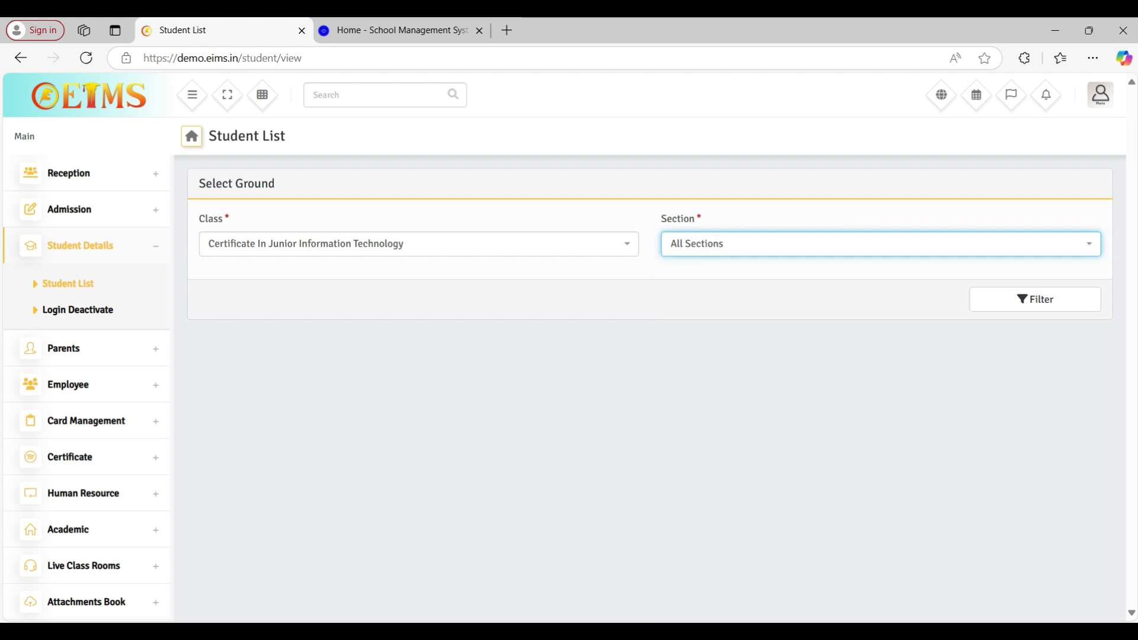
pyautogui.press('Tab')
pyautogui.press('Return')
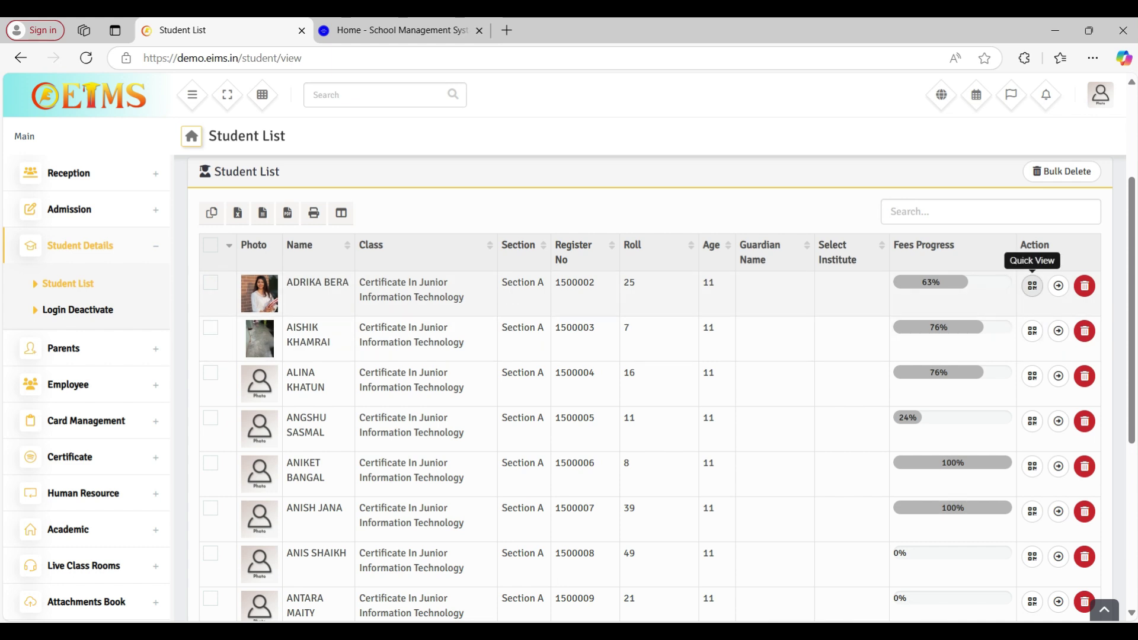
# - Check the first listed student's quick view, and open the same student's full profile to review its sections down to Documents
pyautogui.click(1032, 286)
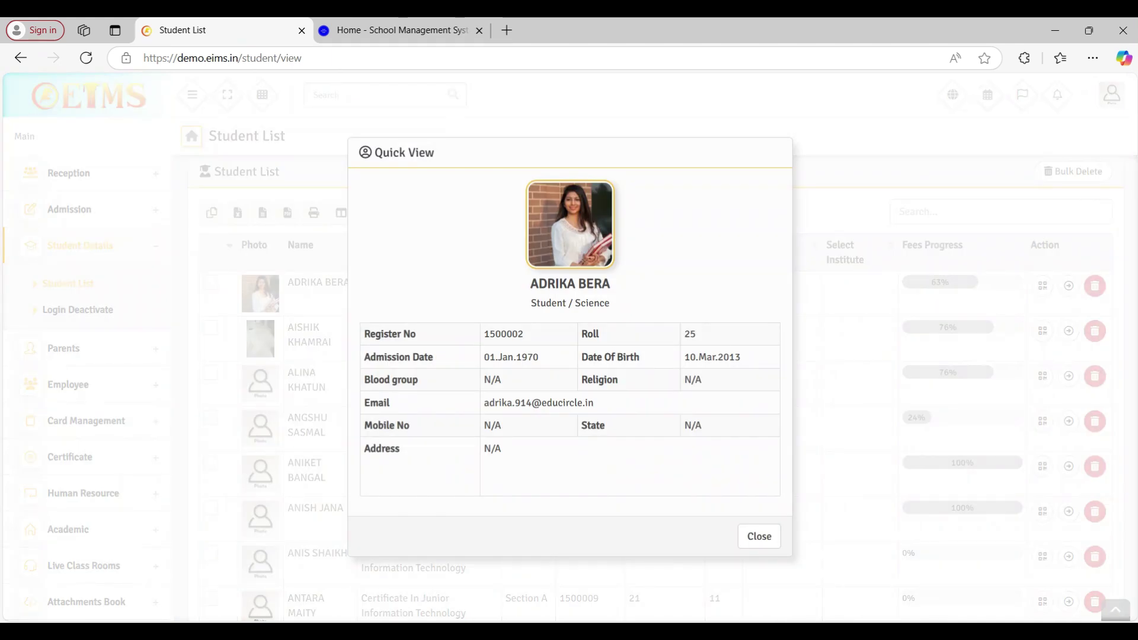
pyautogui.click(760, 536)
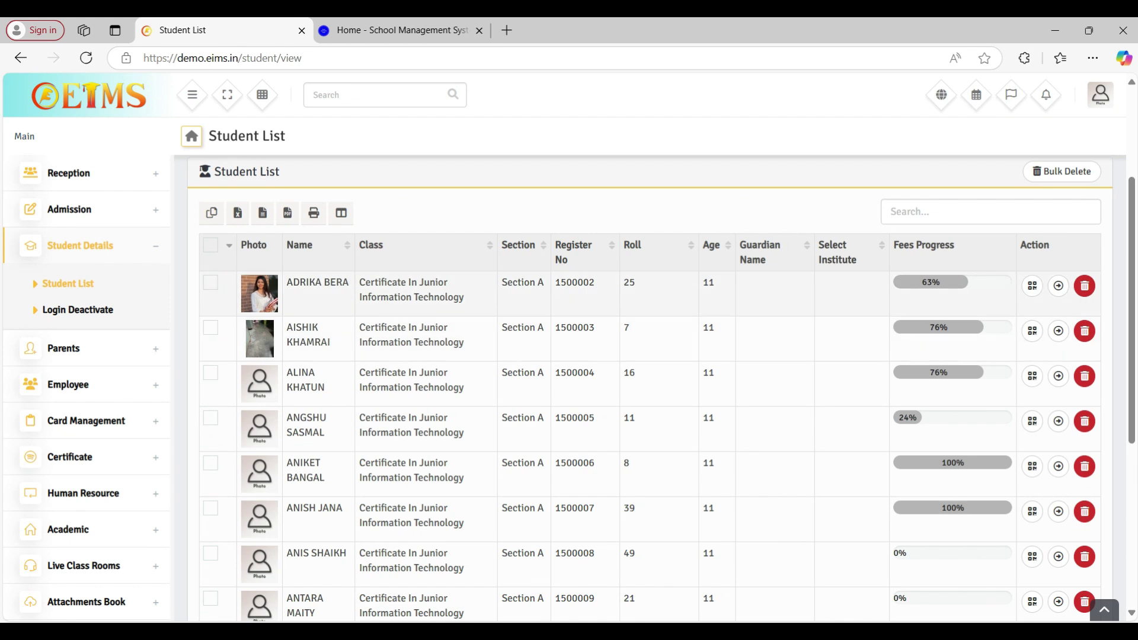
pyautogui.click(1058, 285)
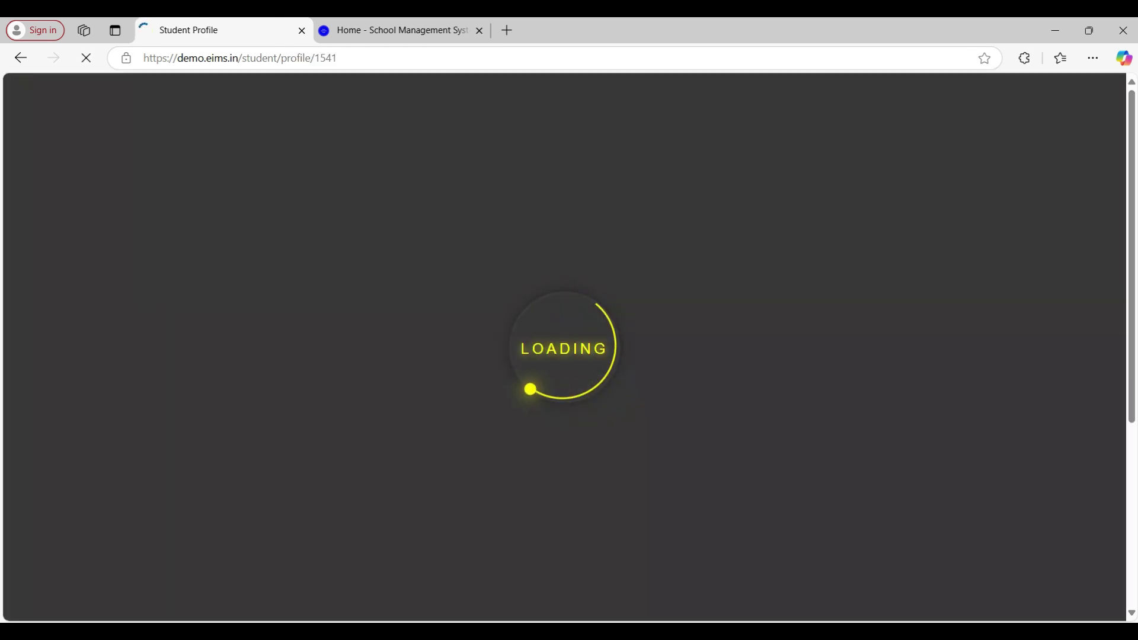
pyautogui.scroll(-4, 662, 388)
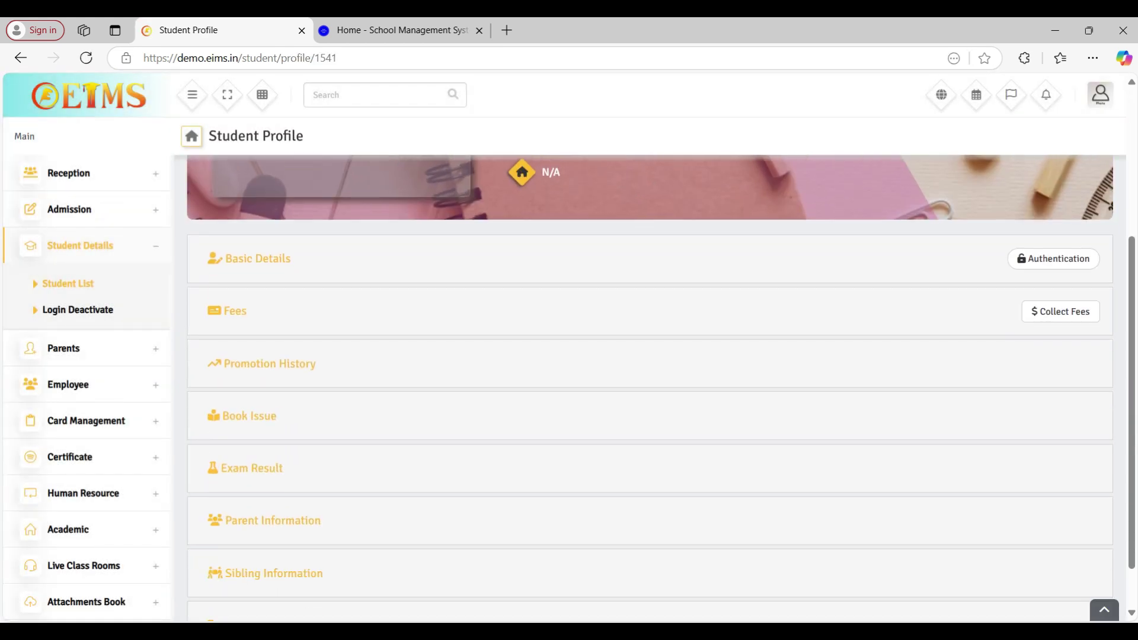
pyautogui.scroll(-2, 649, 388)
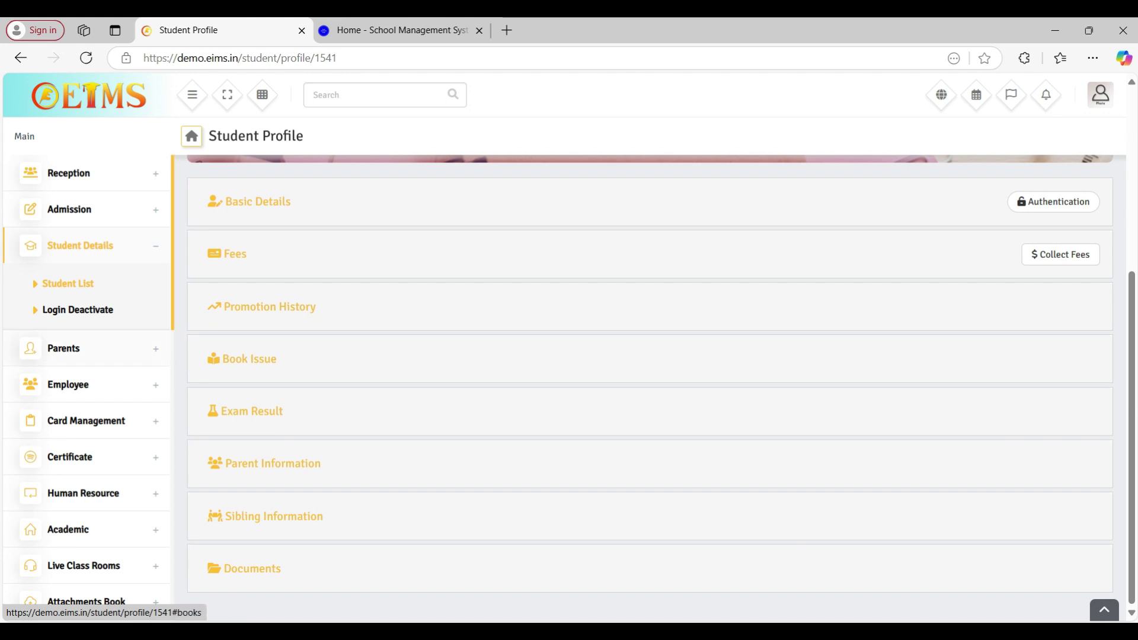
# - Expand the Parents section to review its entries, and open the Employee List page from the Employee section
pyautogui.click(64, 348)
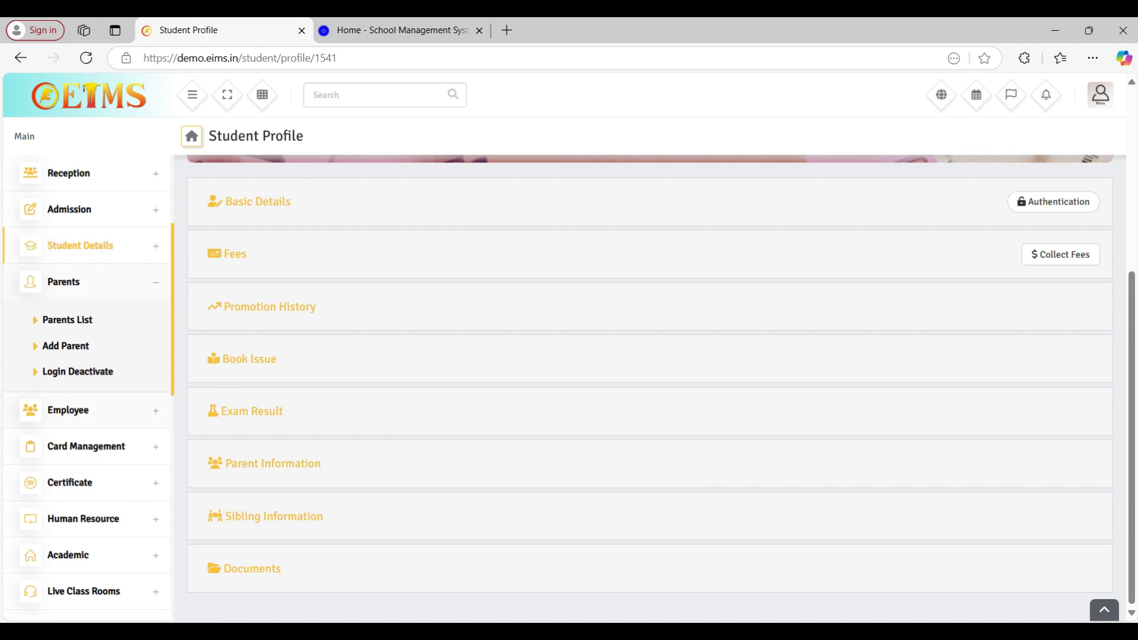
pyautogui.click(68, 410)
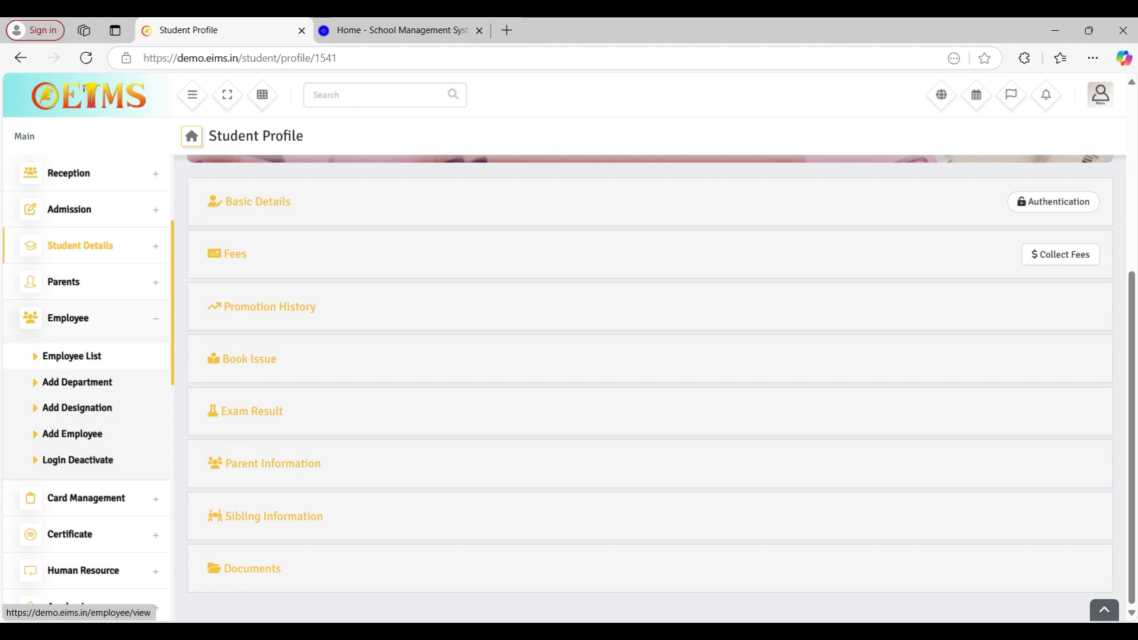
pyautogui.click(72, 355)
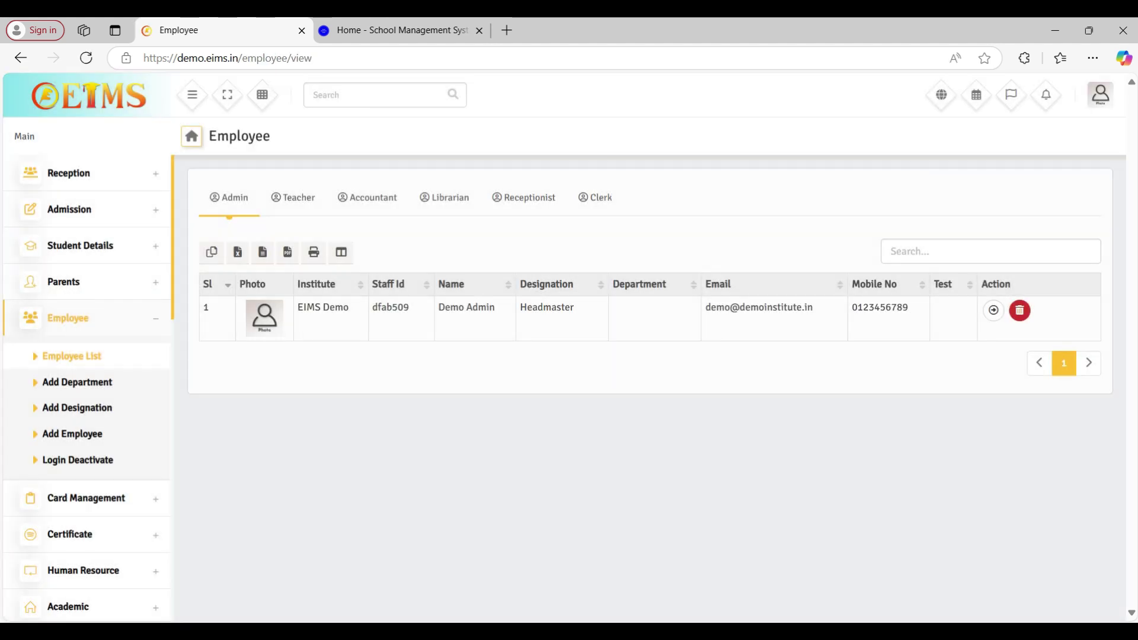
pyautogui.scroll(-2, 77, 408)
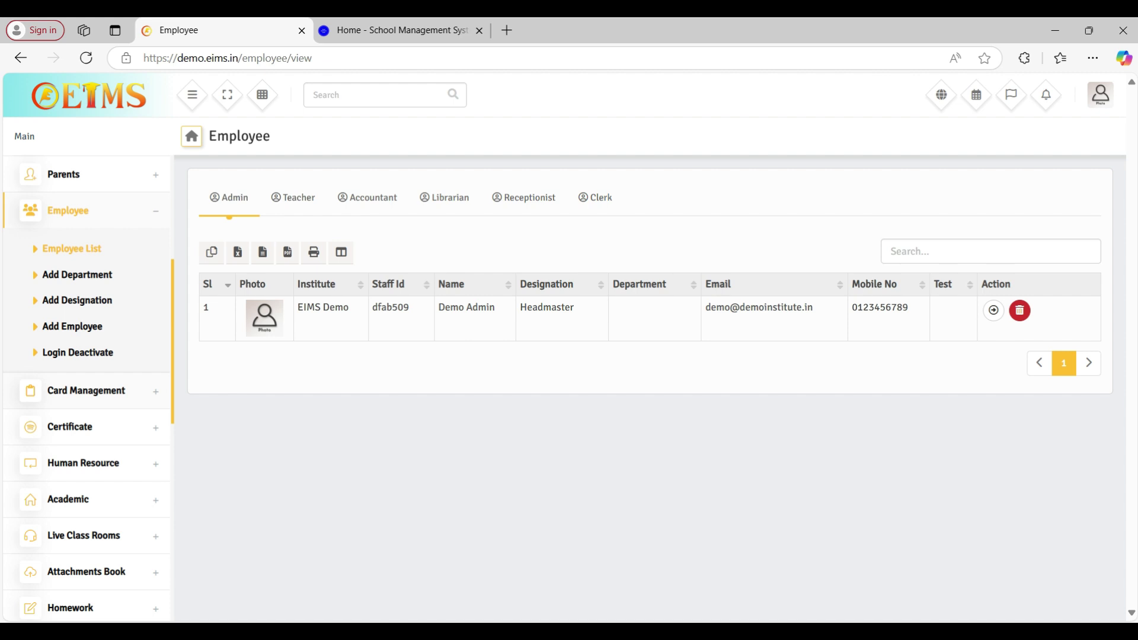
# - Open Student Id Card under Card Management and filter students by Certificate In Junior Information Technology, All Sections and the Student Id template
pyautogui.click(86, 390)
pyautogui.scroll(-2, 86, 389)
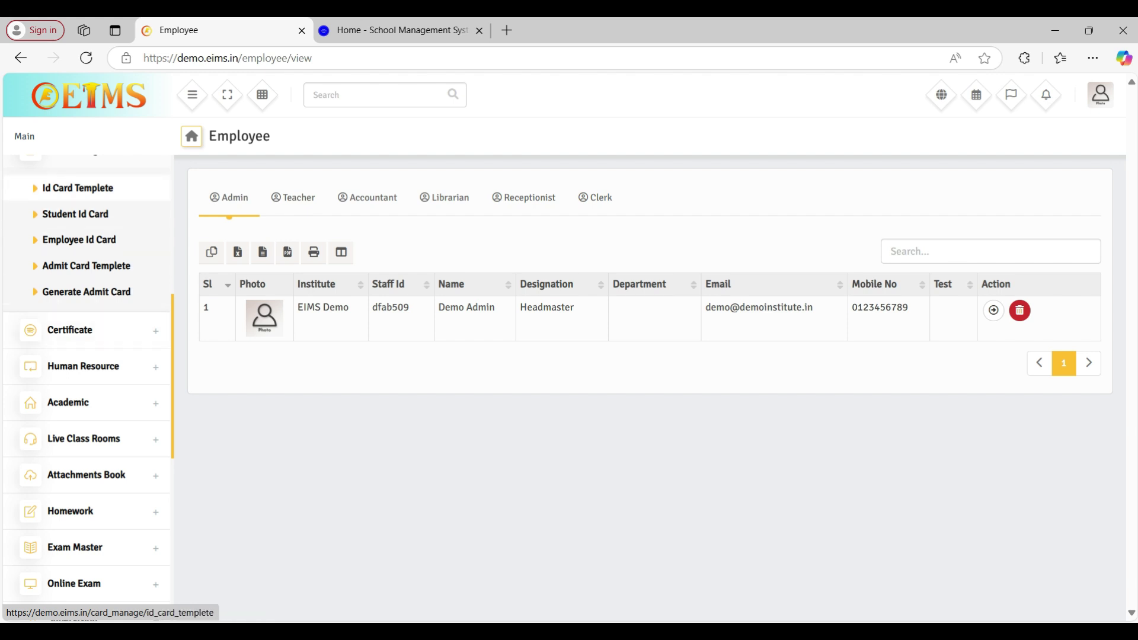
pyautogui.click(75, 214)
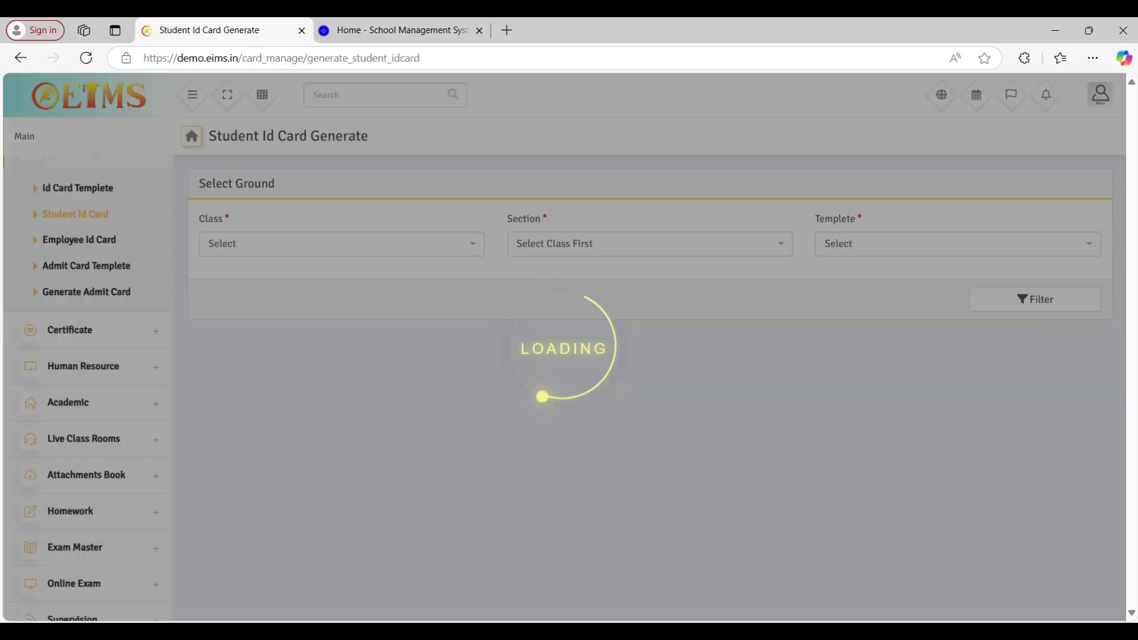
pyautogui.click(342, 244)
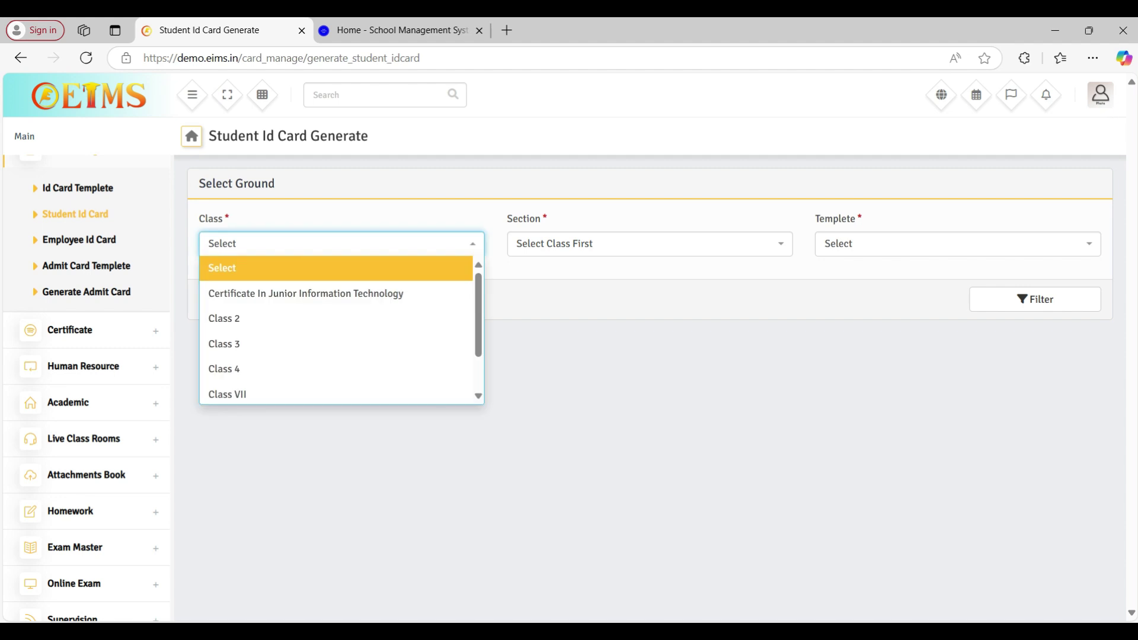
pyautogui.click(336, 294)
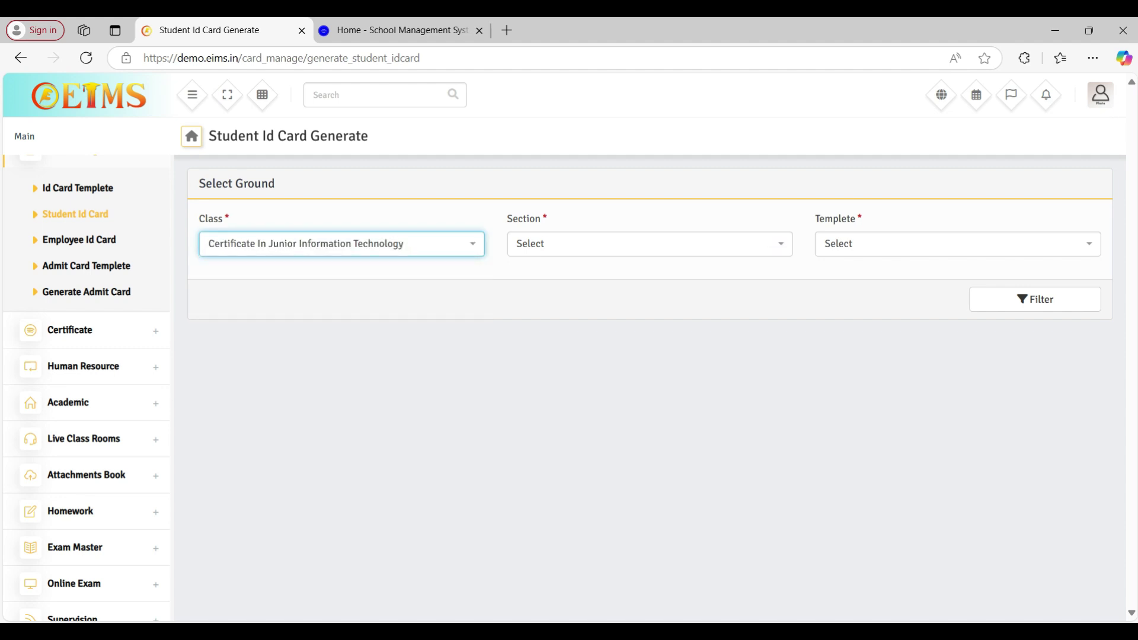
pyautogui.click(649, 244)
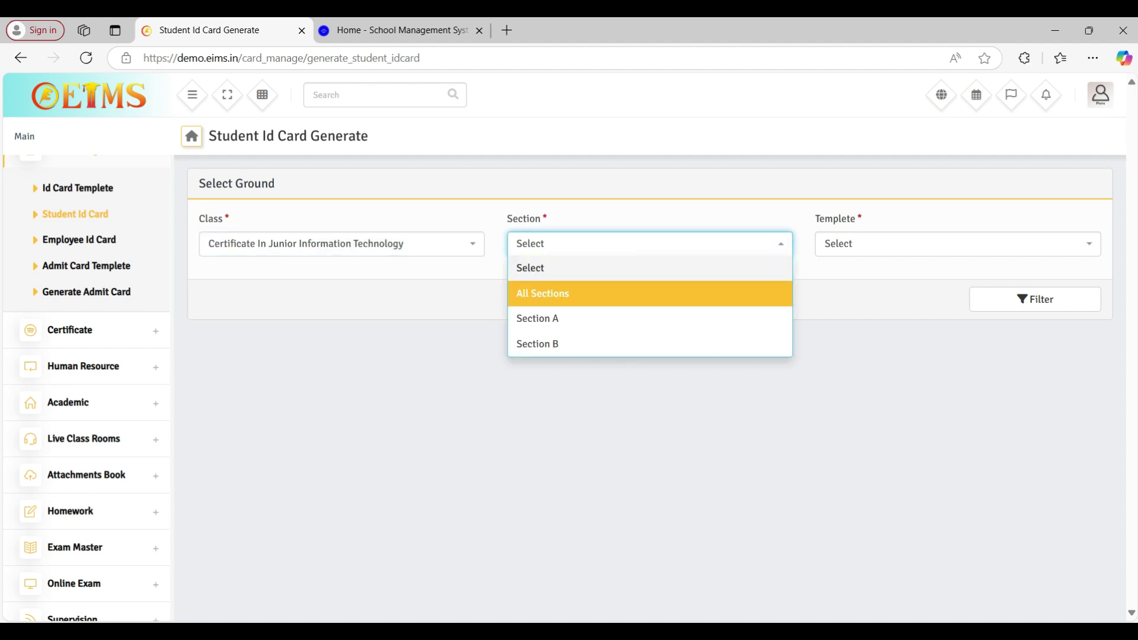
pyautogui.click(650, 294)
pyautogui.click(957, 244)
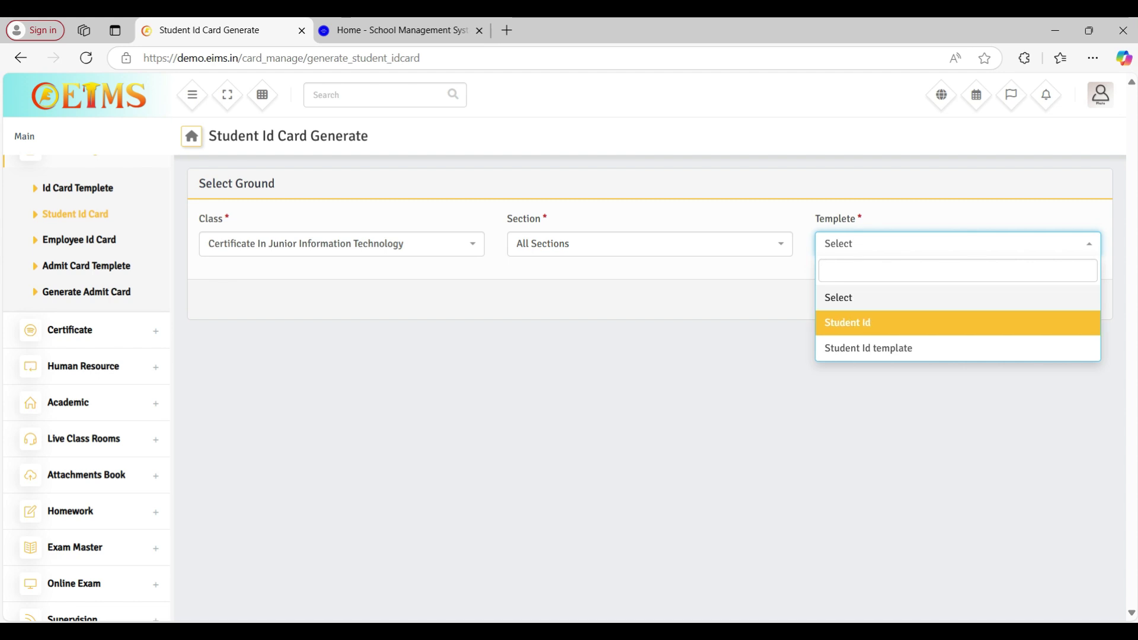
pyautogui.click(890, 322)
pyautogui.click(1035, 298)
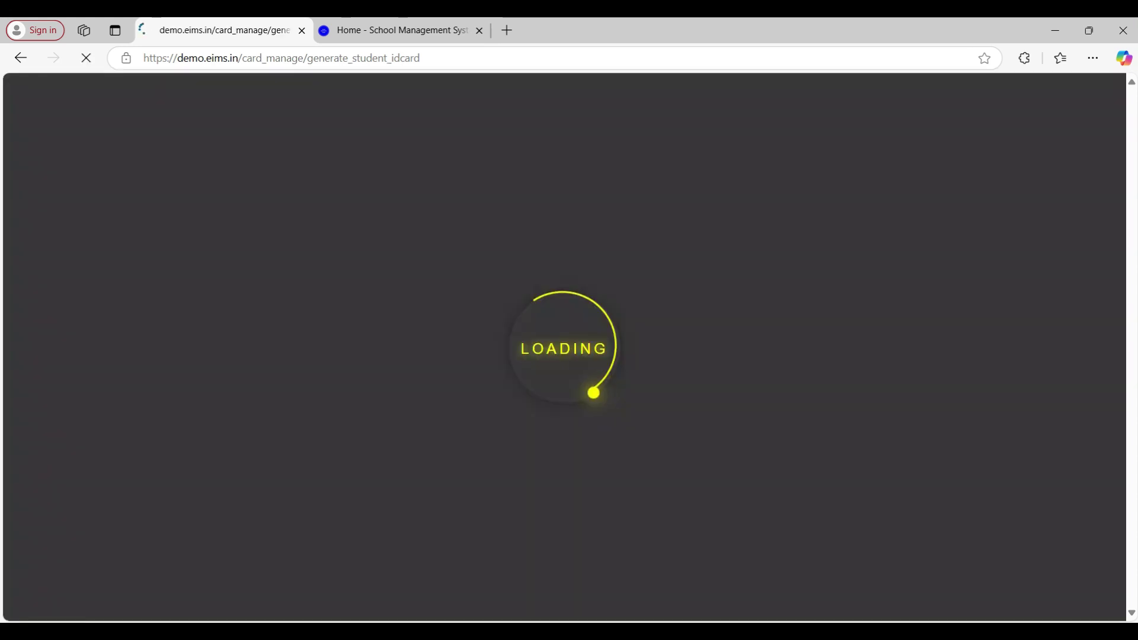
pyautogui.scroll(-3, 652, 385)
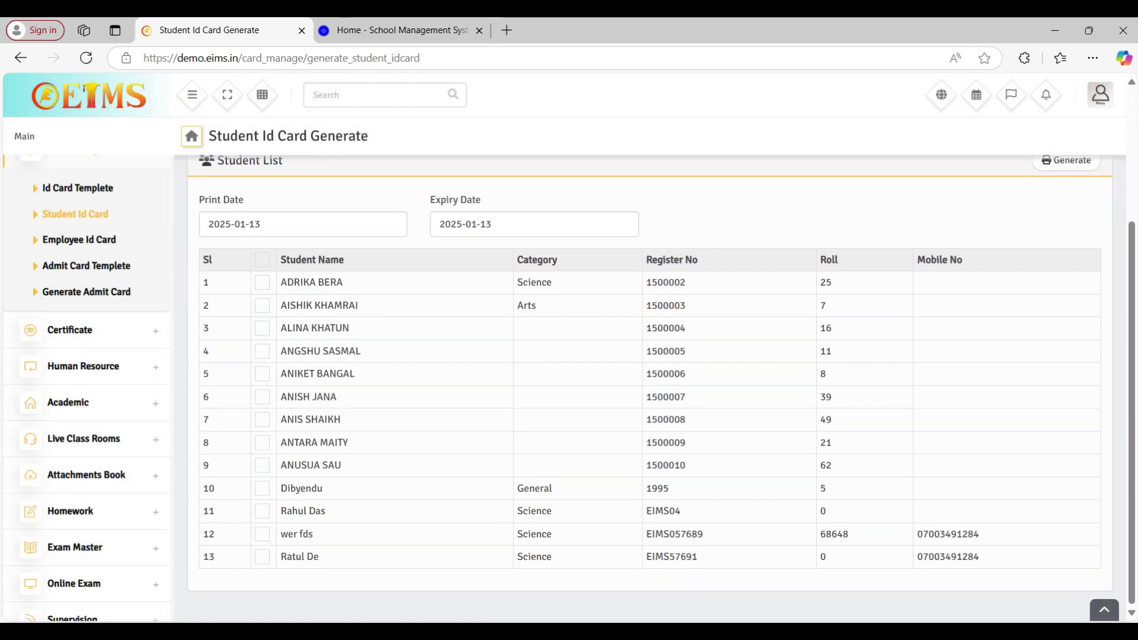
# - Generate the ID card for the first listed student, view its print preview, and cancel printing
pyautogui.click(262, 284)
pyautogui.click(1066, 161)
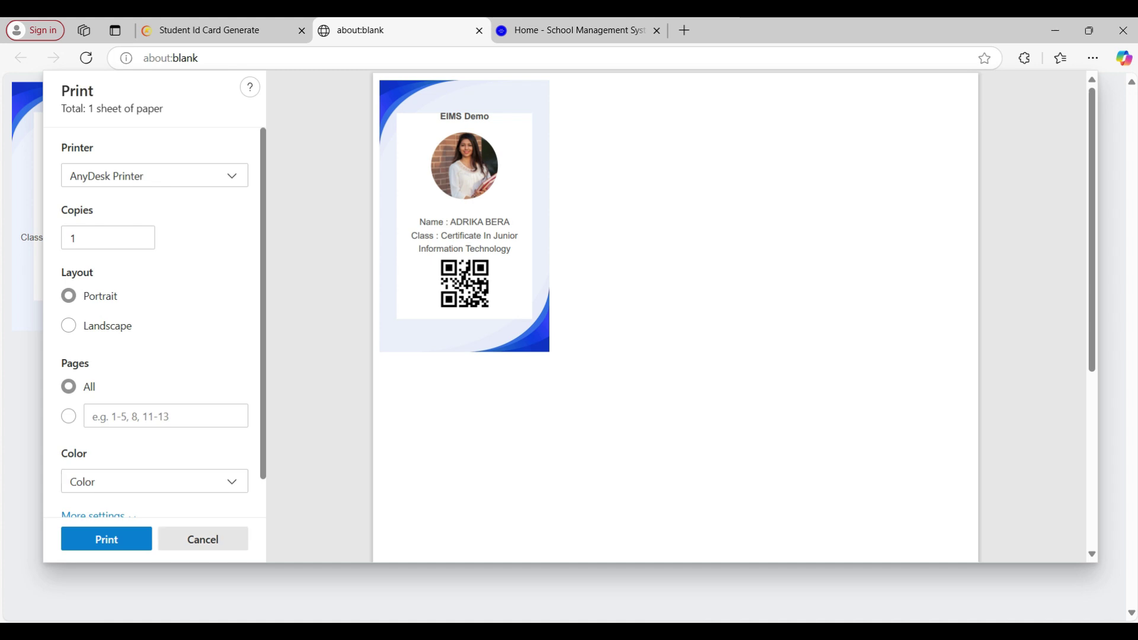
pyautogui.press('Escape')
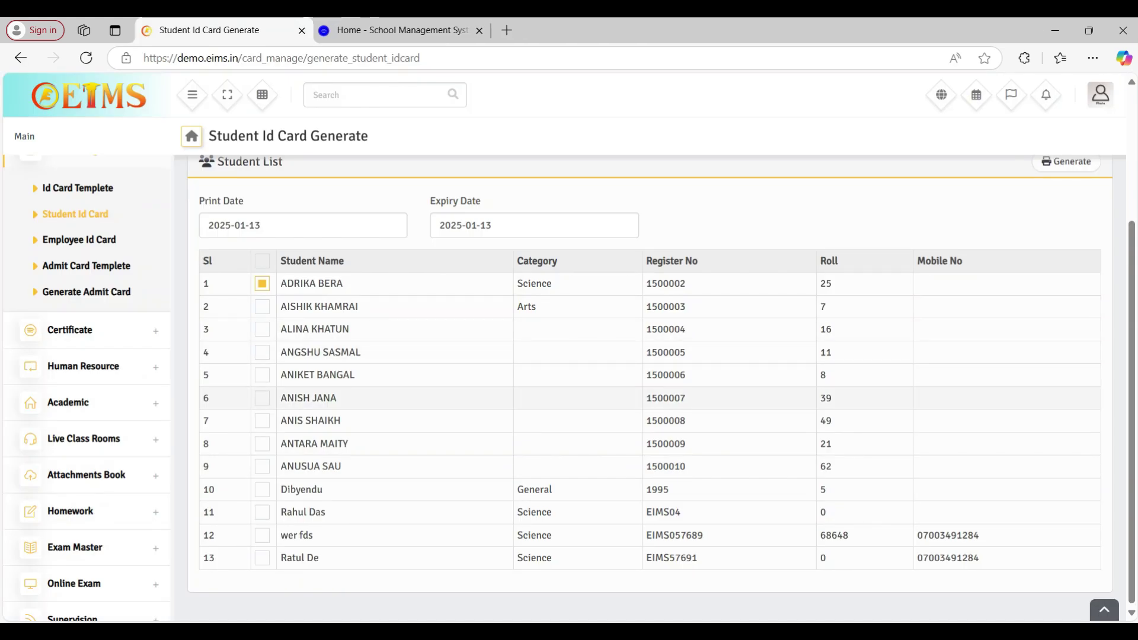
# - Review the Certificate entries, and open the Salary Template page under Payroll in the Human Resource section
pyautogui.click(77, 334)
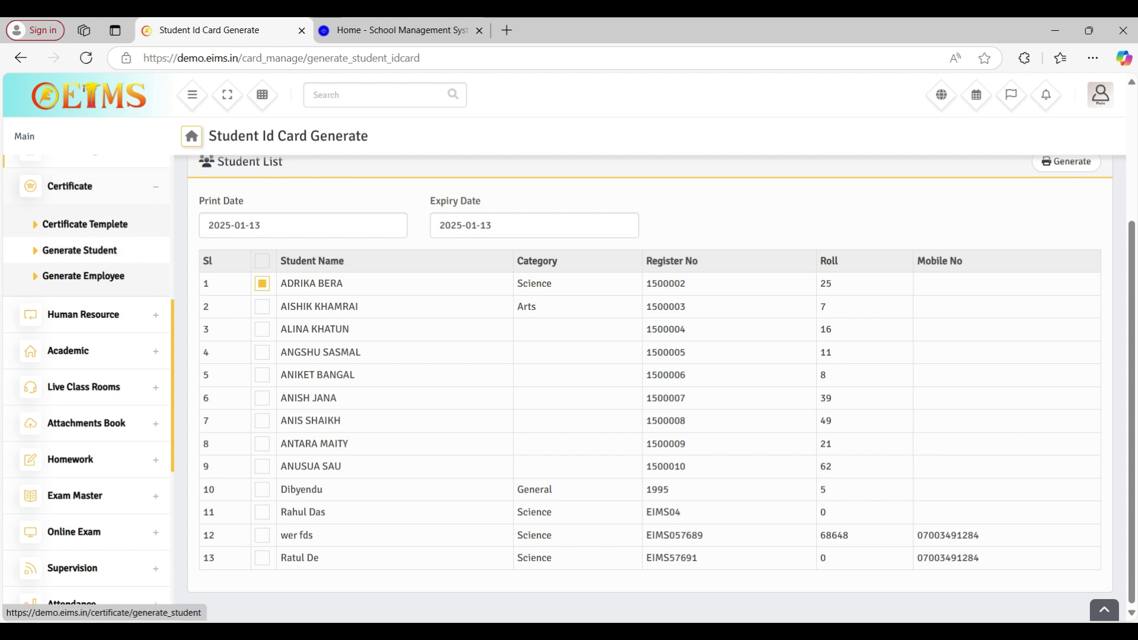
pyautogui.click(83, 315)
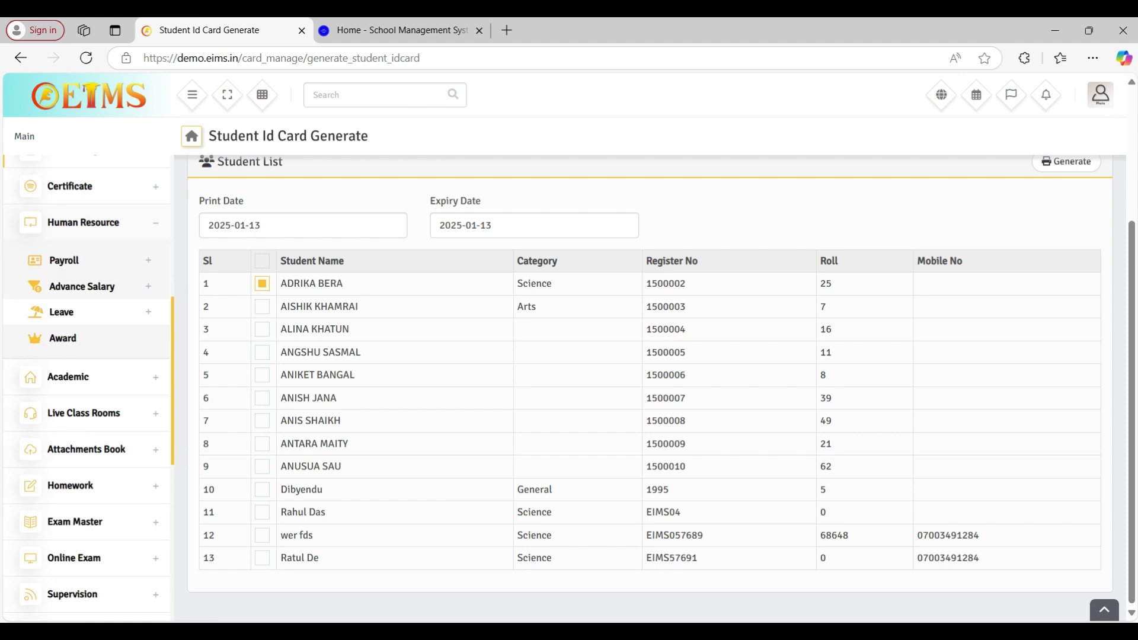
pyautogui.click(74, 261)
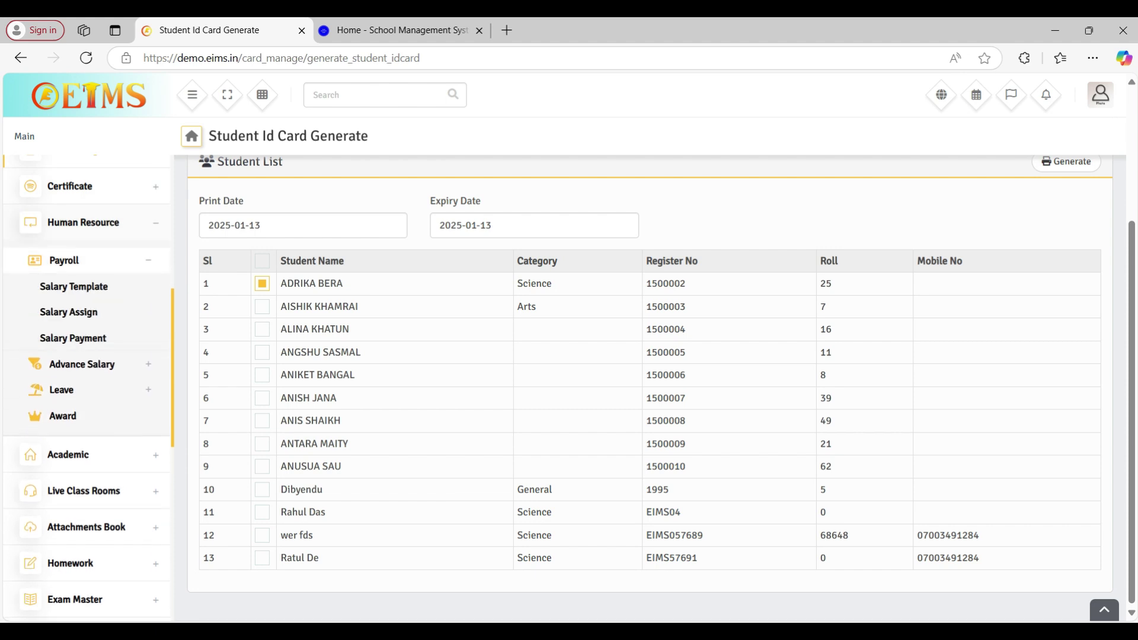
pyautogui.click(74, 287)
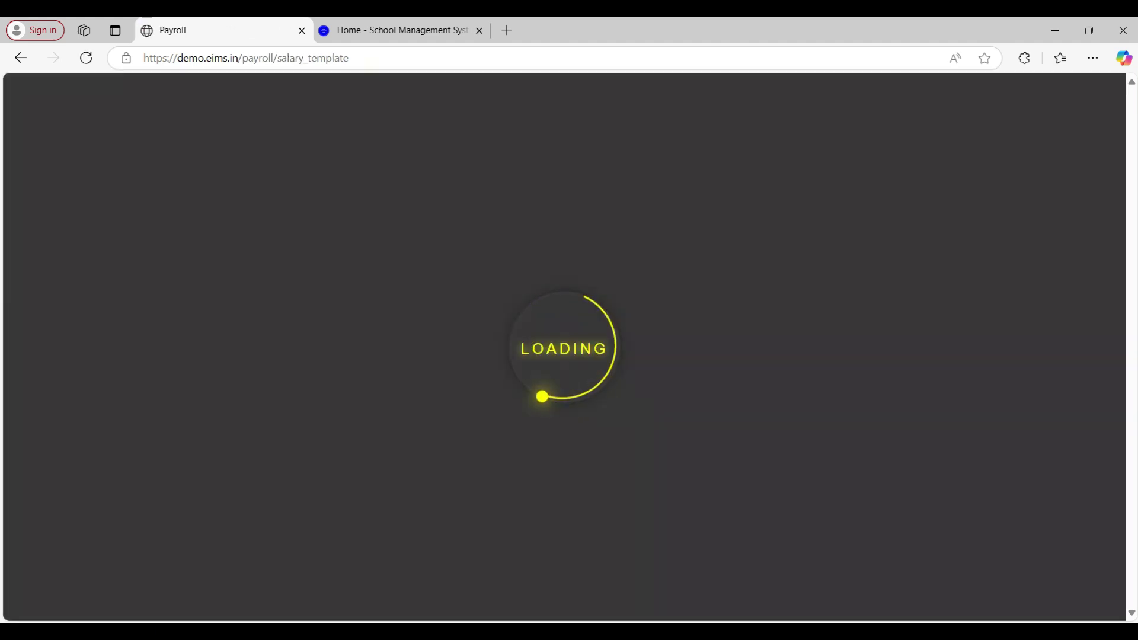
pyautogui.scroll(-3, 89, 386)
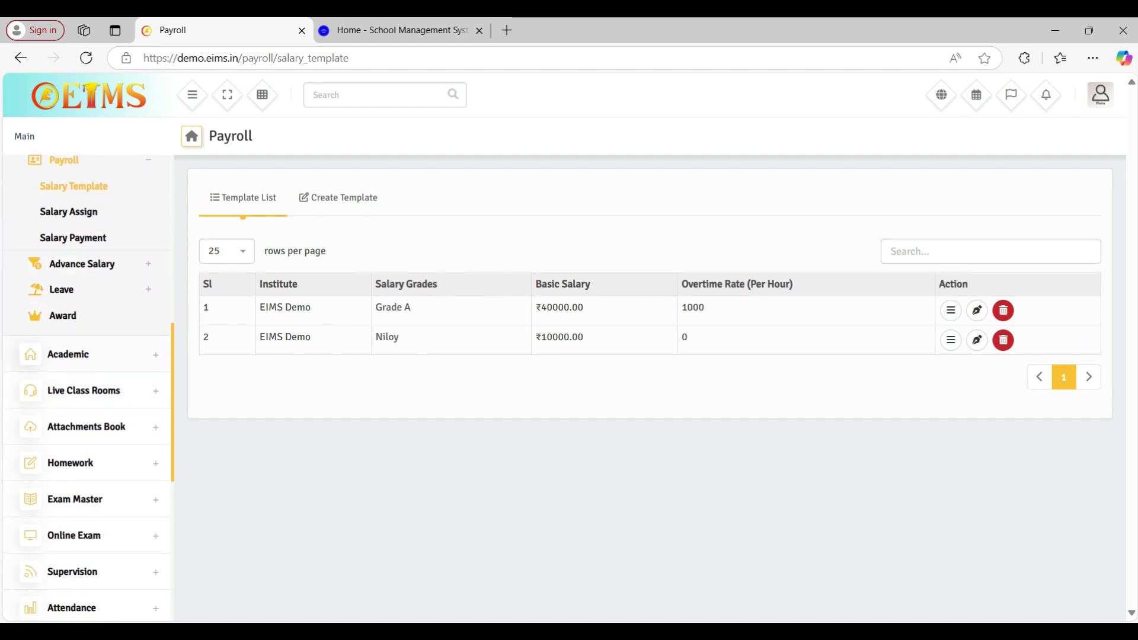
# - Review the Academic and Live Class Rooms entries, and open the Upload Content page under Attachments Book
pyautogui.click(68, 354)
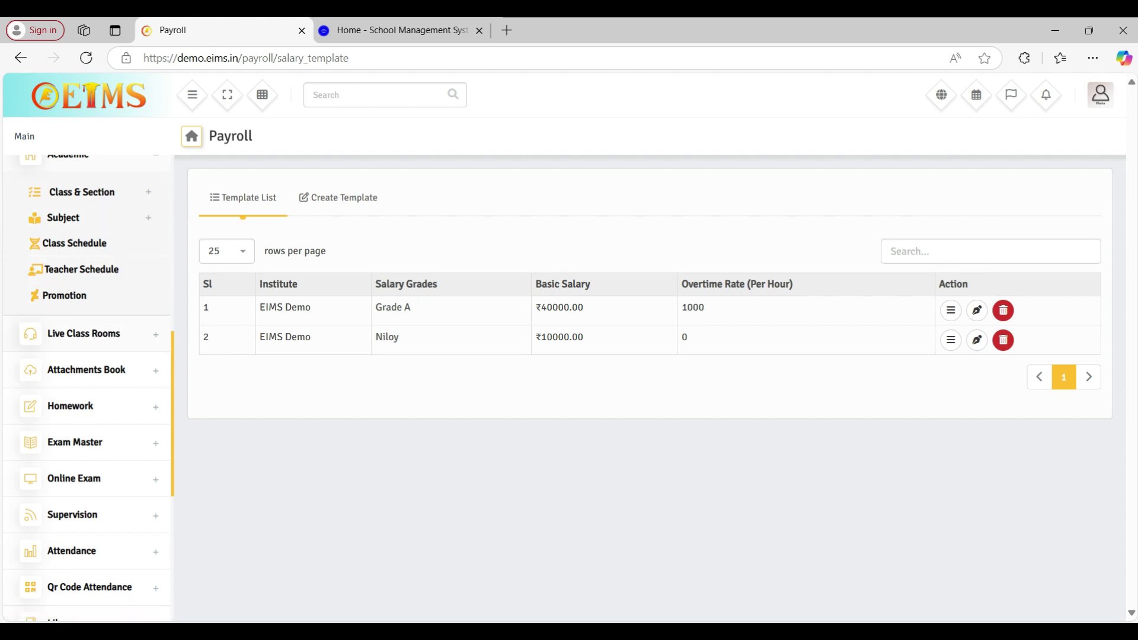
pyautogui.click(83, 333)
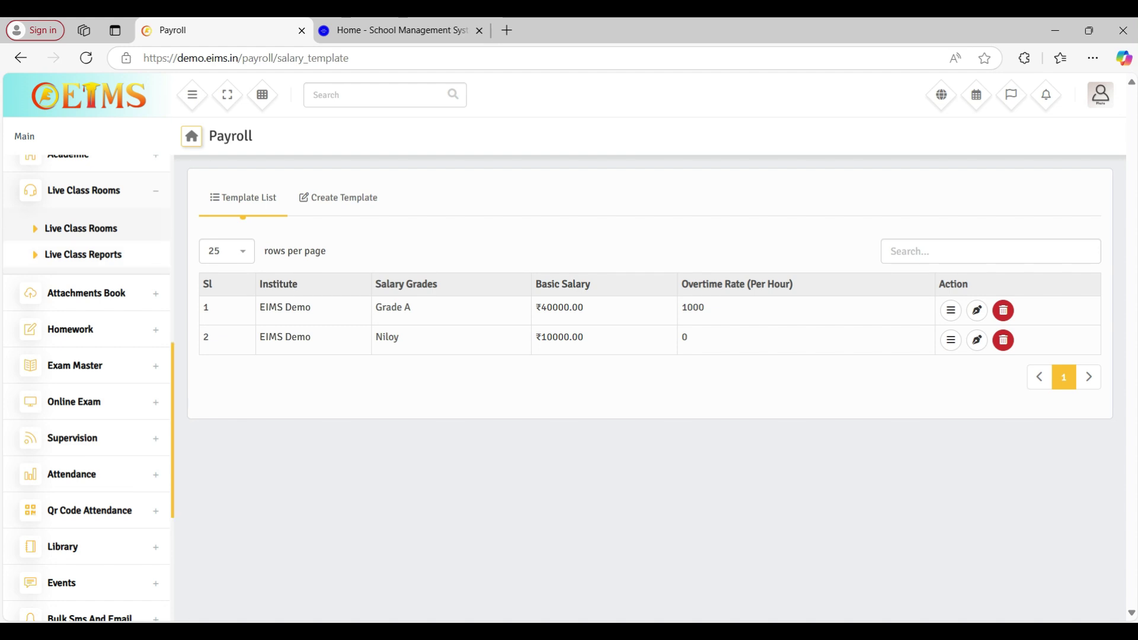
pyautogui.click(81, 293)
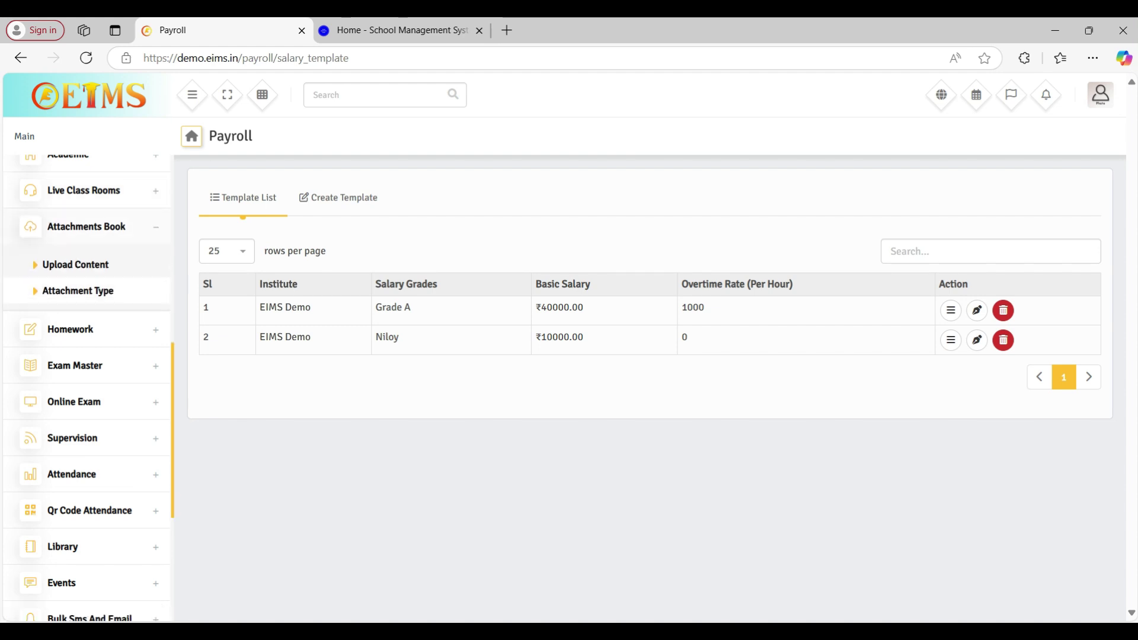
pyautogui.click(76, 265)
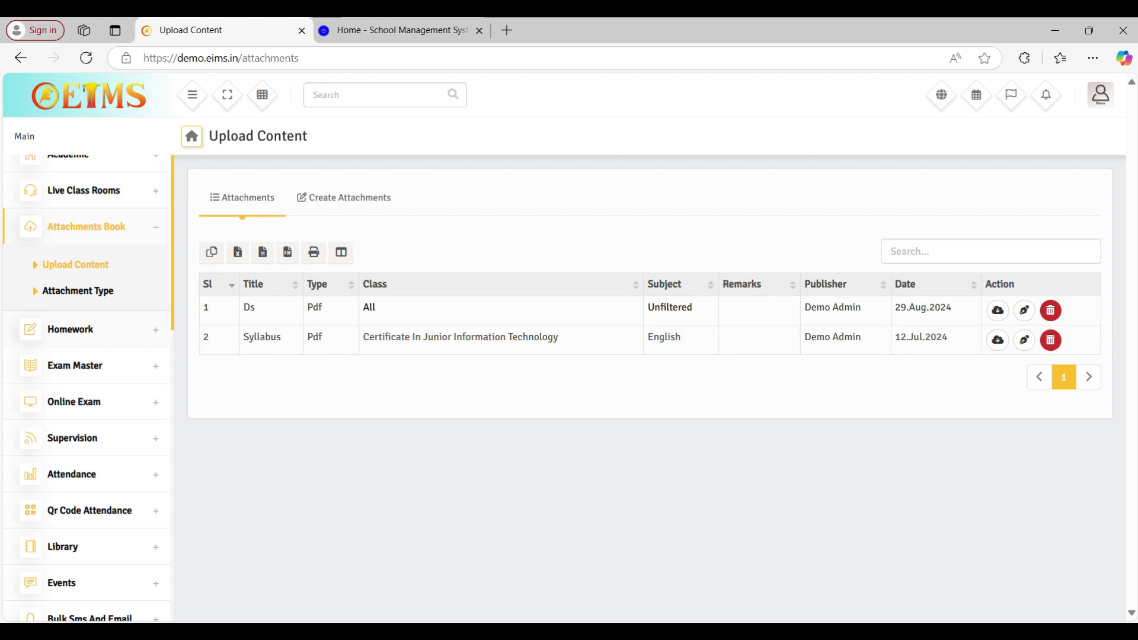
# - Open the Homework page, and expand the Exam and Marks groups under Exam Master to review their entries
pyautogui.click(70, 329)
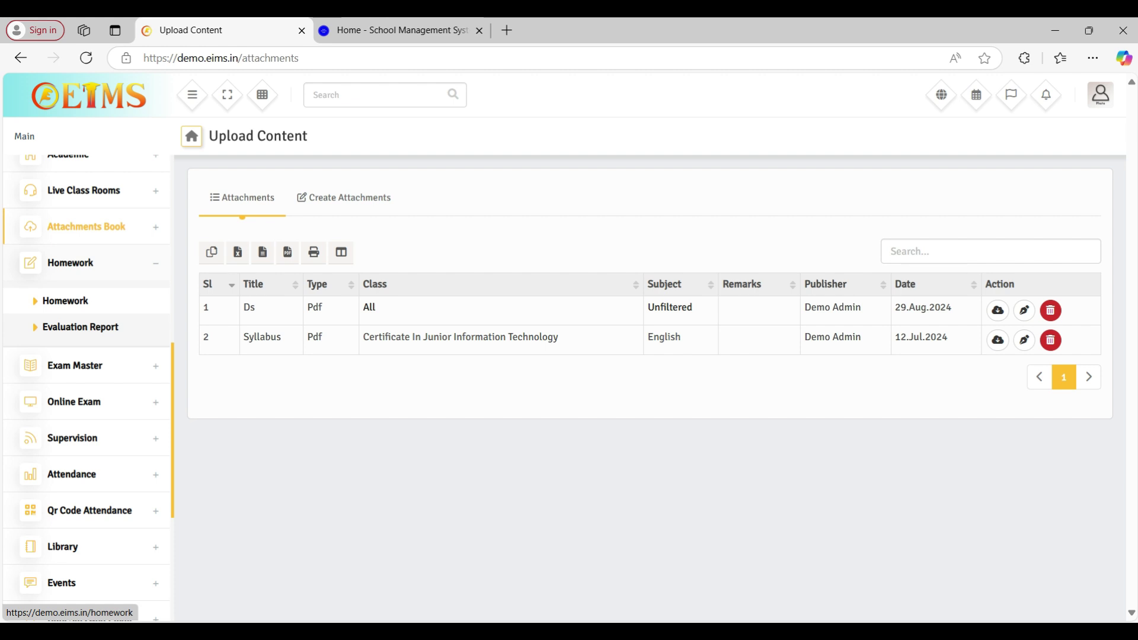
pyautogui.click(66, 301)
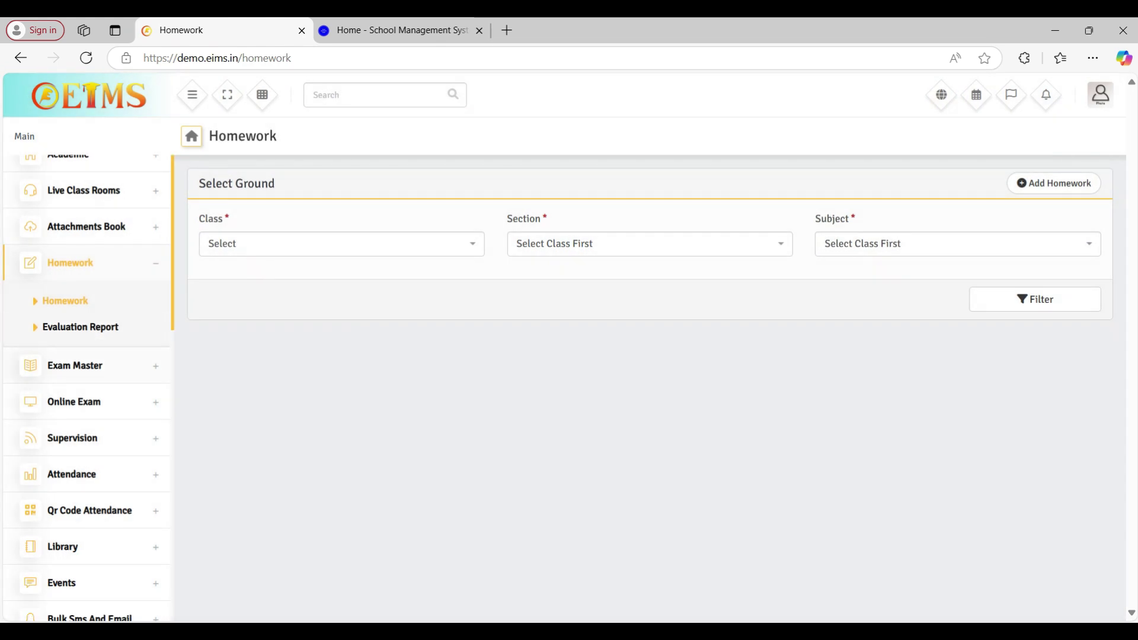
pyautogui.click(75, 365)
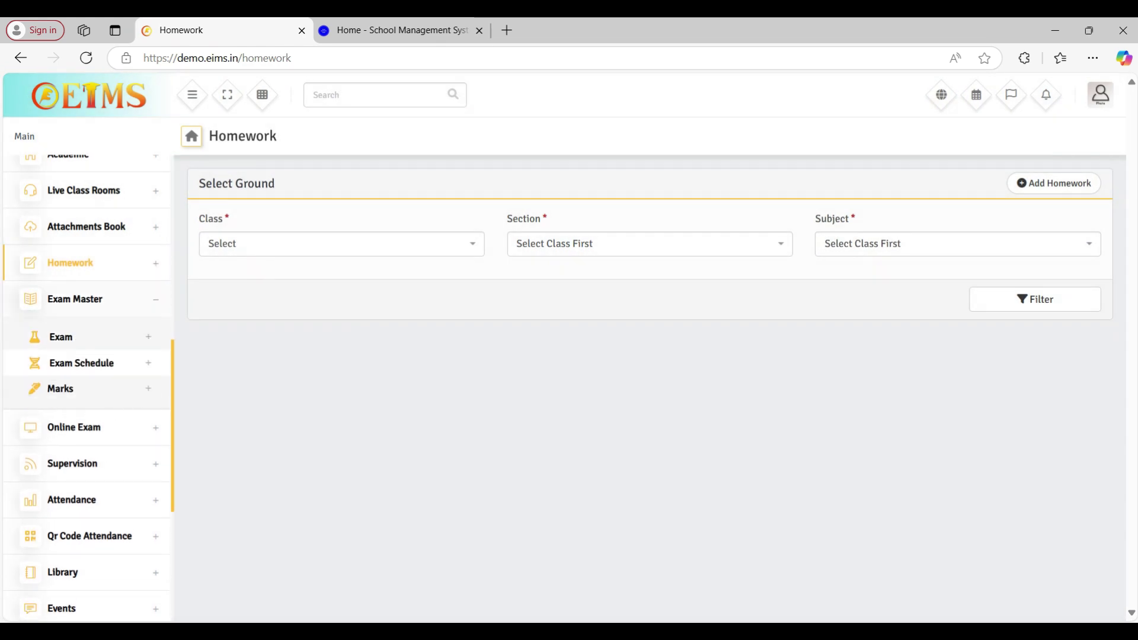
pyautogui.scroll(-1, 89, 308)
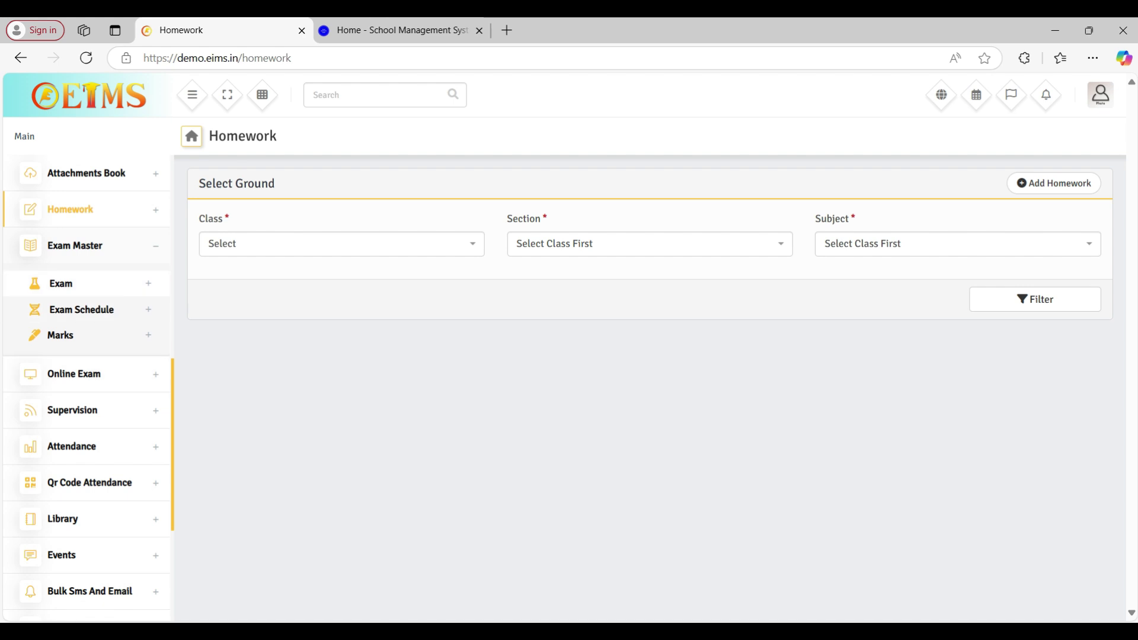
pyautogui.click(61, 283)
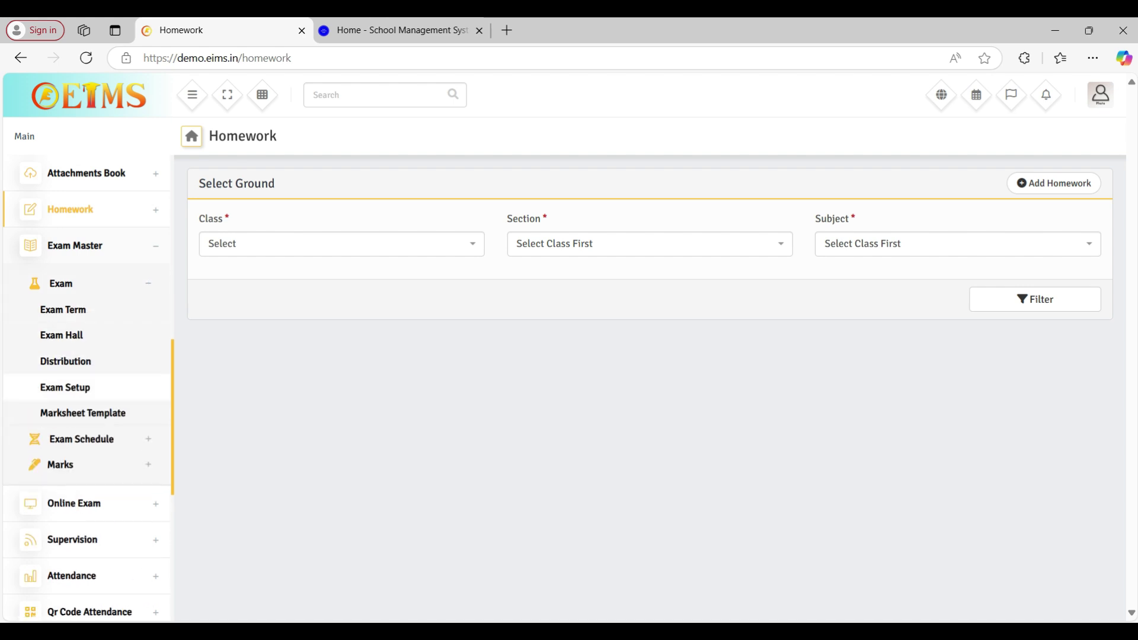
pyautogui.scroll(-1, 89, 385)
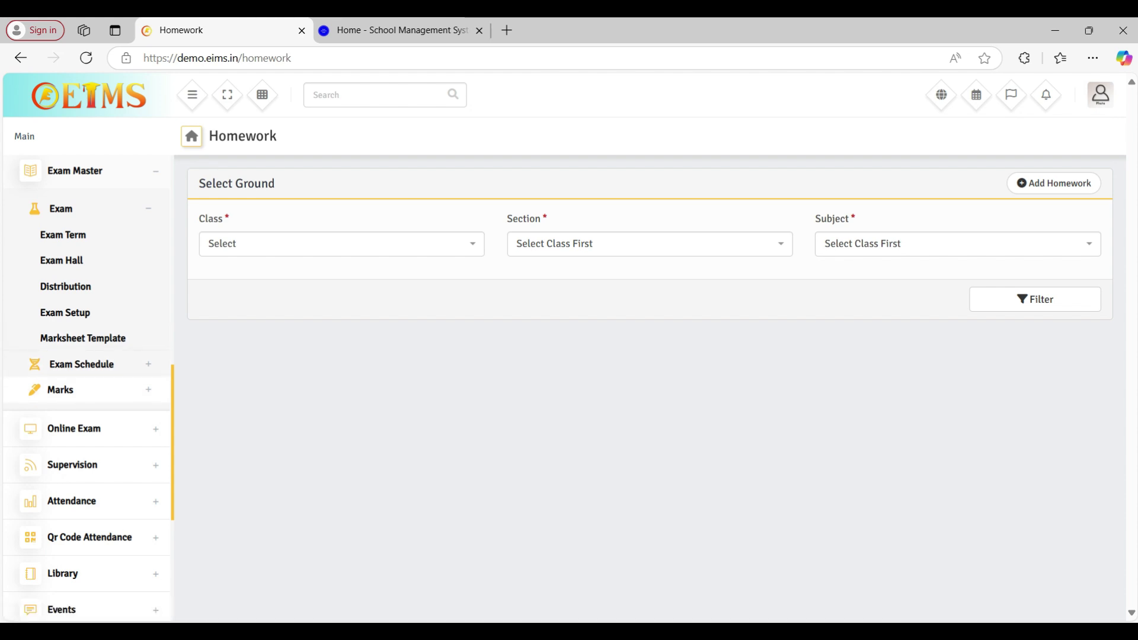
pyautogui.click(83, 390)
pyautogui.scroll(-1, 88, 355)
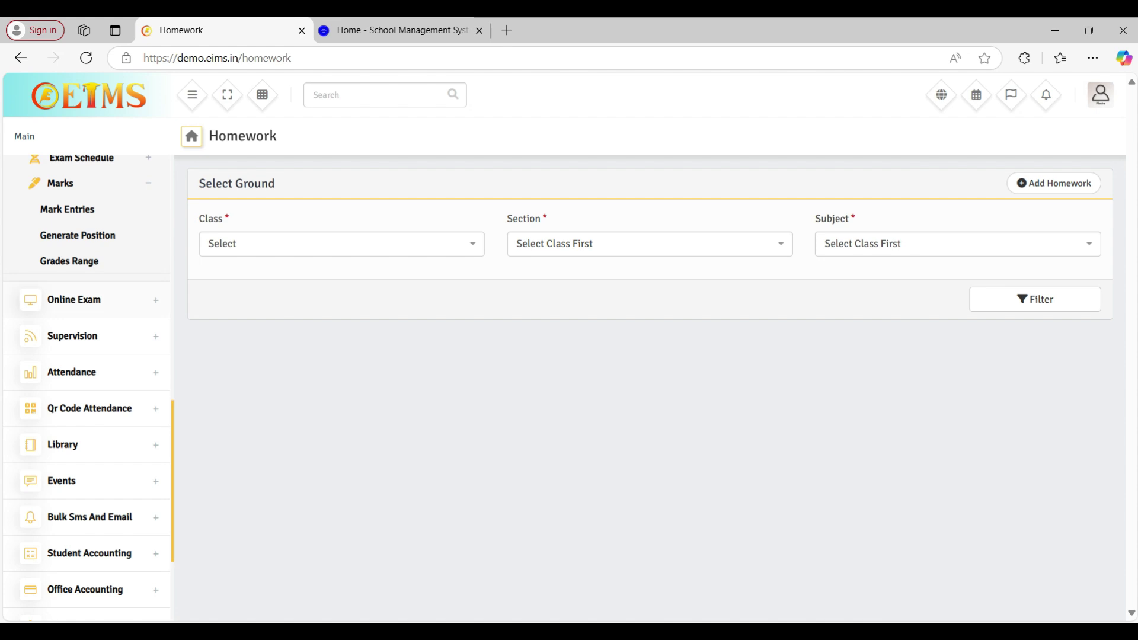
# - Open the Question Bank under Online Exam, and review the Hostel and Transport entries under Supervision
pyautogui.click(83, 300)
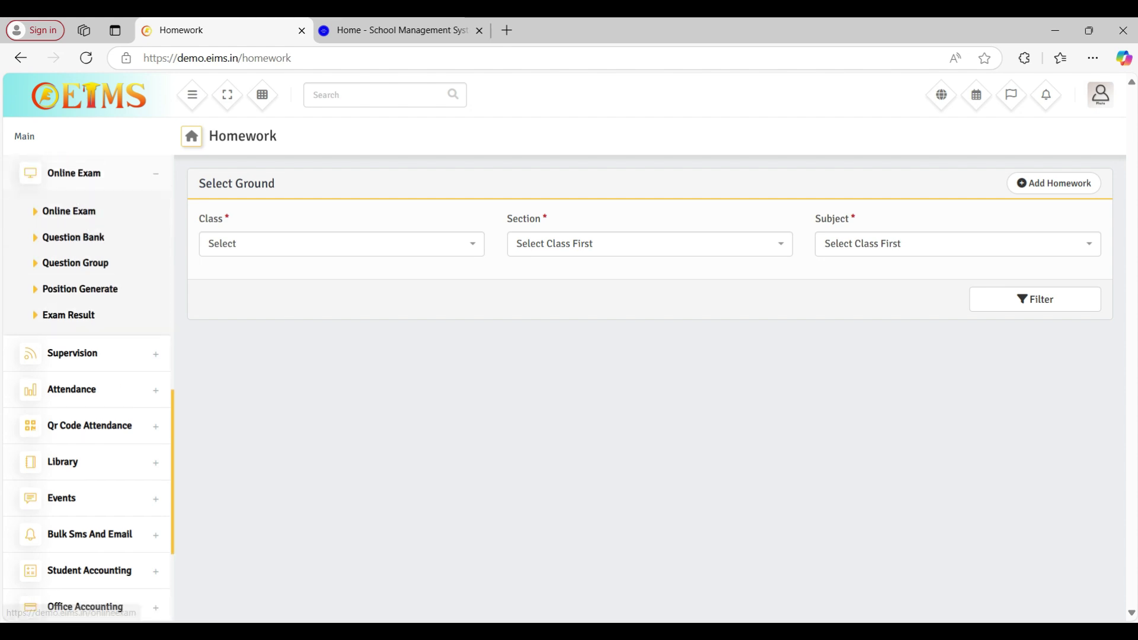
pyautogui.click(73, 237)
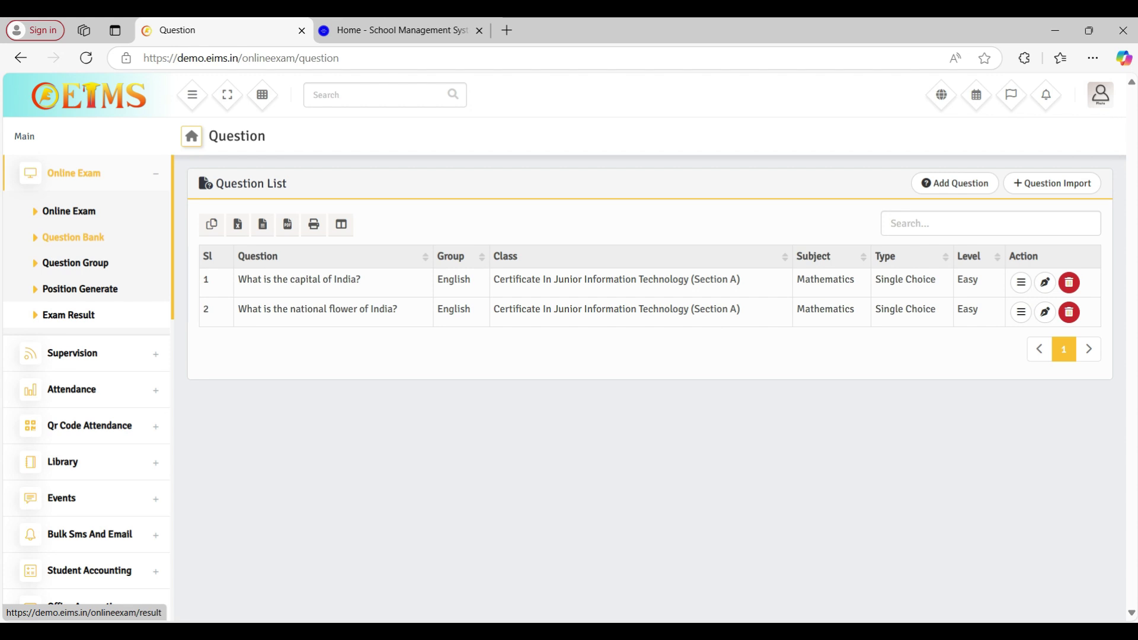
pyautogui.scroll(-2, 89, 379)
pyautogui.click(73, 246)
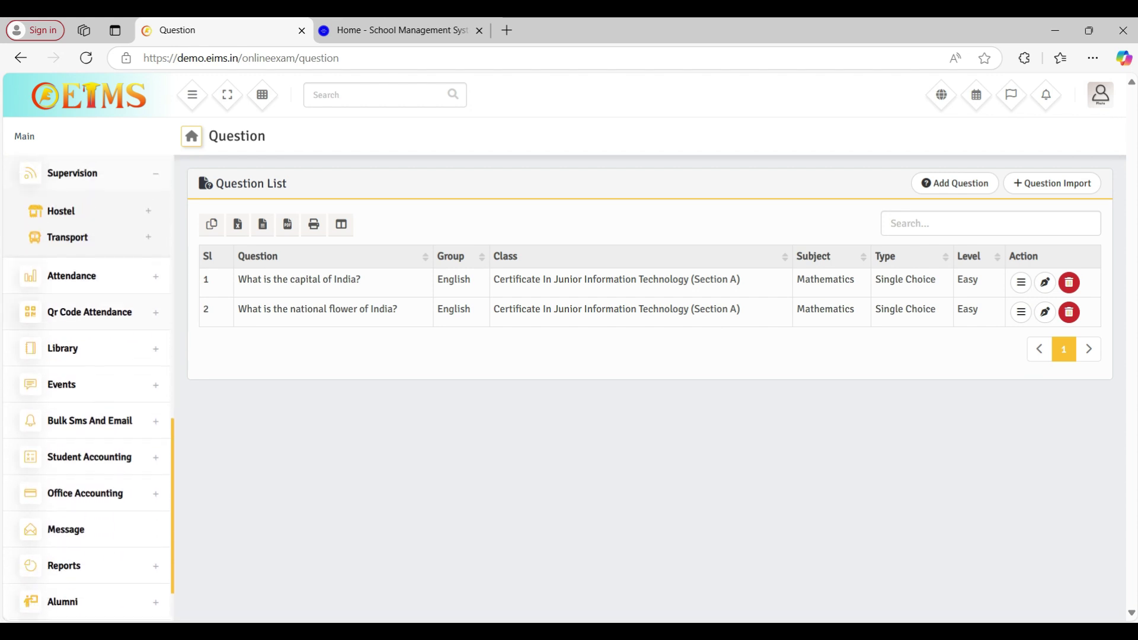
pyautogui.click(61, 211)
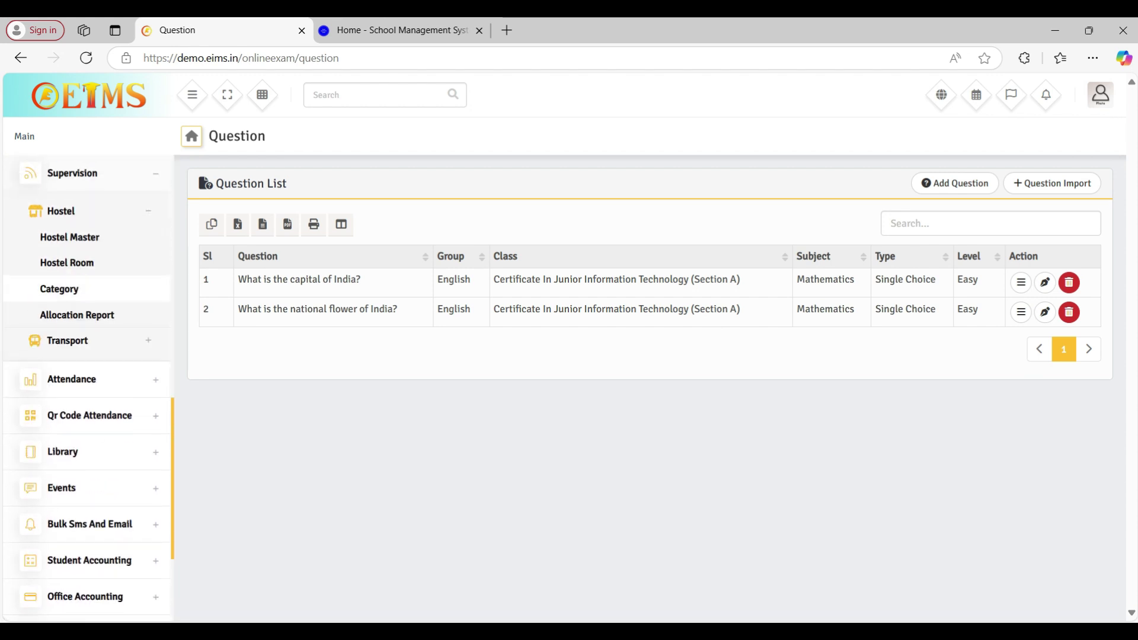
pyautogui.click(67, 340)
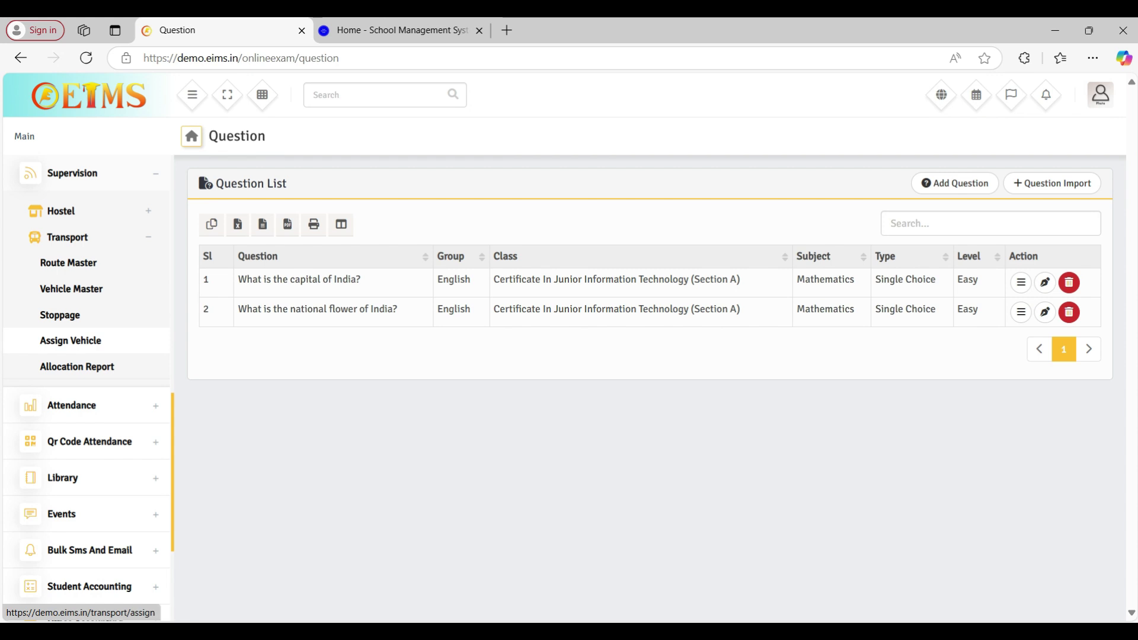
# - Open the Subject Wise student attendance page and check its Class and Section filter choices
pyautogui.scroll(-2, 89, 340)
pyautogui.click(71, 298)
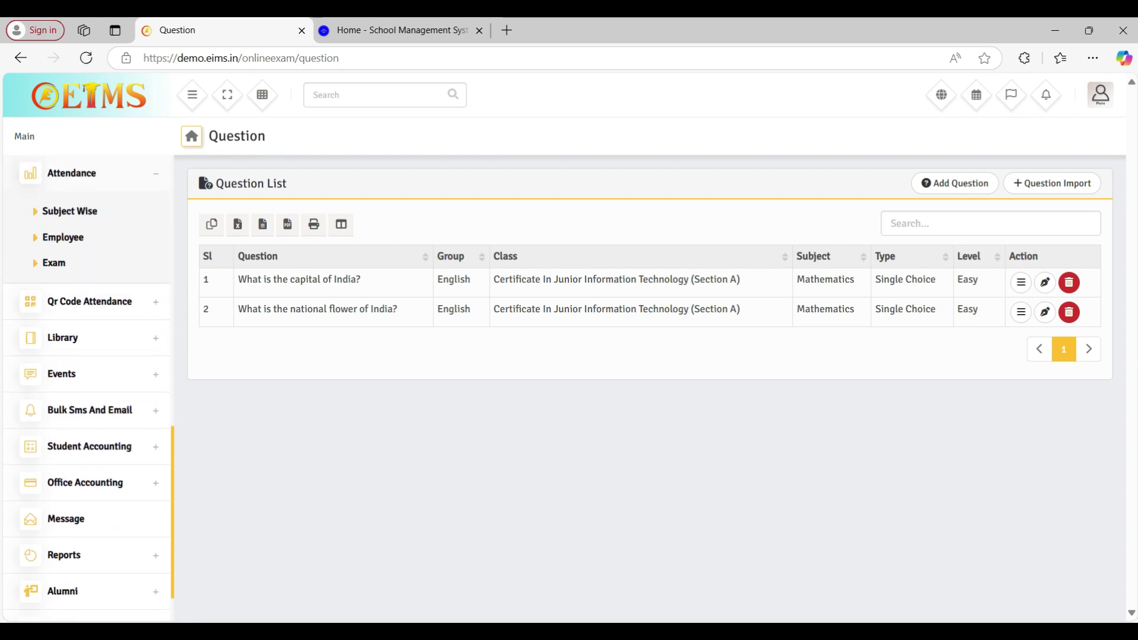
pyautogui.click(70, 211)
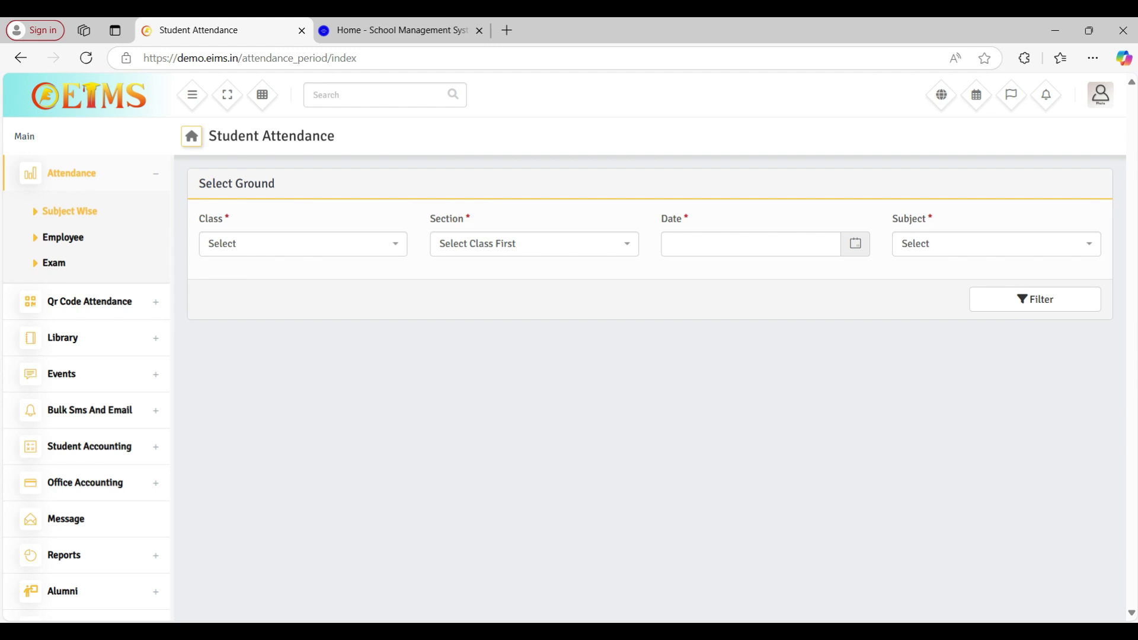
pyautogui.click(297, 244)
pyautogui.click(534, 244)
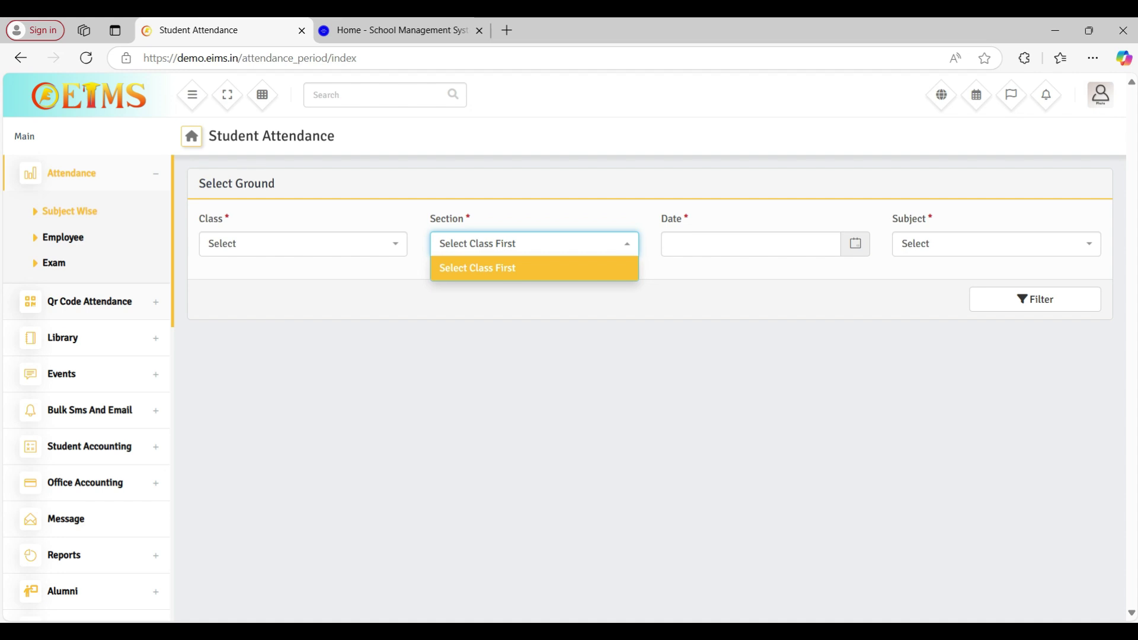
# - Expand the Qr Code Attendance section to review its entries
pyautogui.click(89, 301)
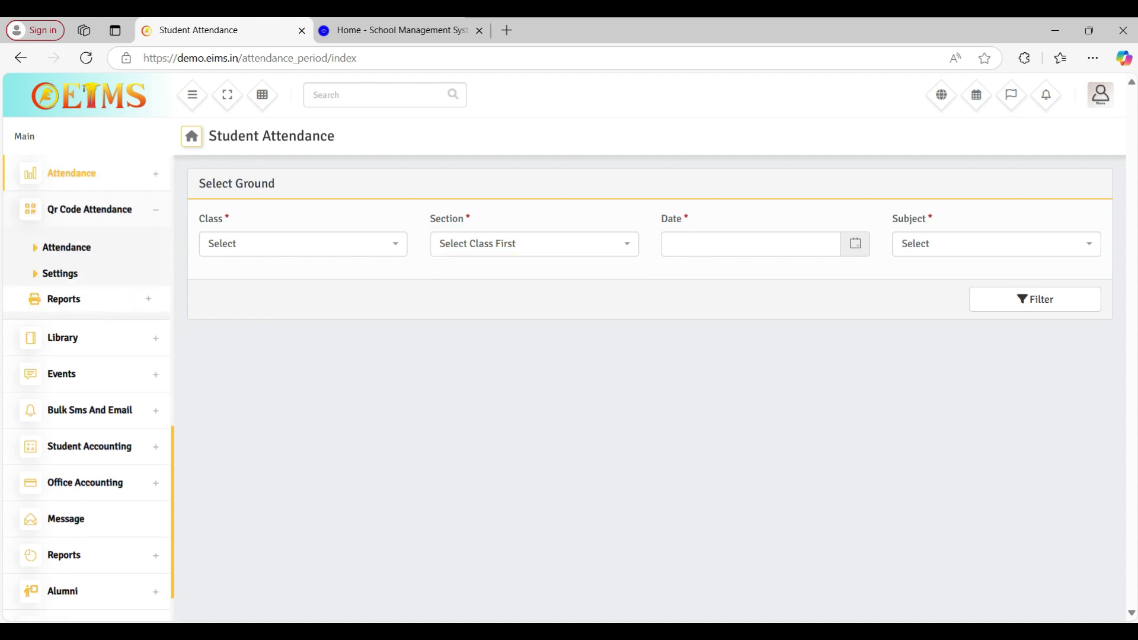
pyautogui.scroll(1, 87, 299)
pyautogui.scroll(-1, 88, 299)
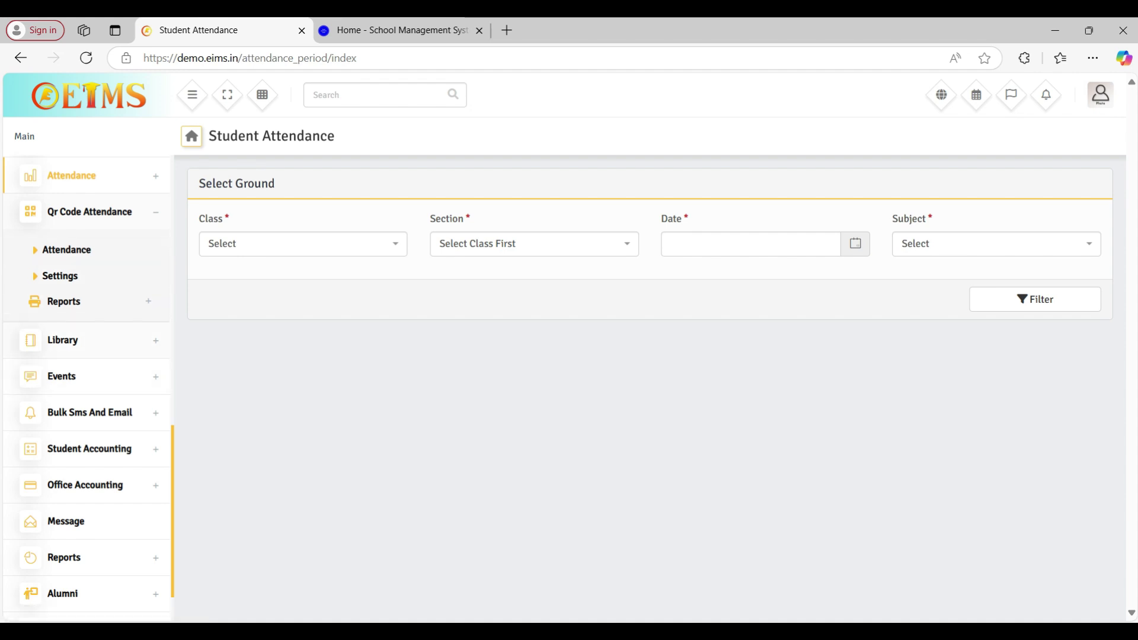
# - Review the Library and Events entries, and open the Send Sms / Email page under Bulk Sms And Email
pyautogui.click(63, 340)
pyautogui.scroll(-2, 71, 341)
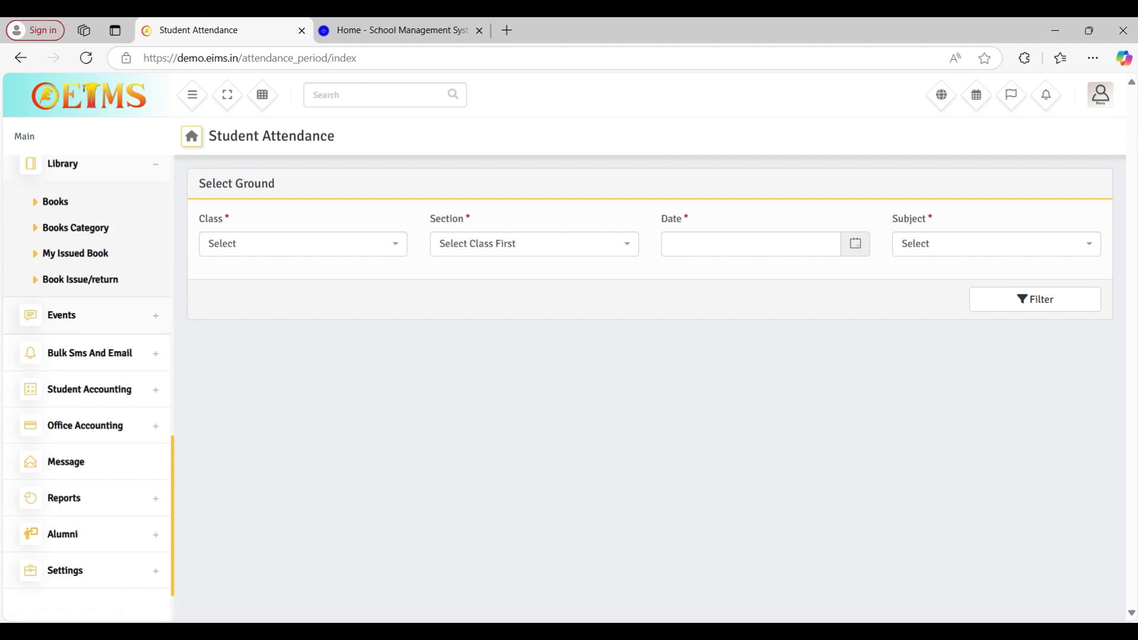
pyautogui.click(62, 314)
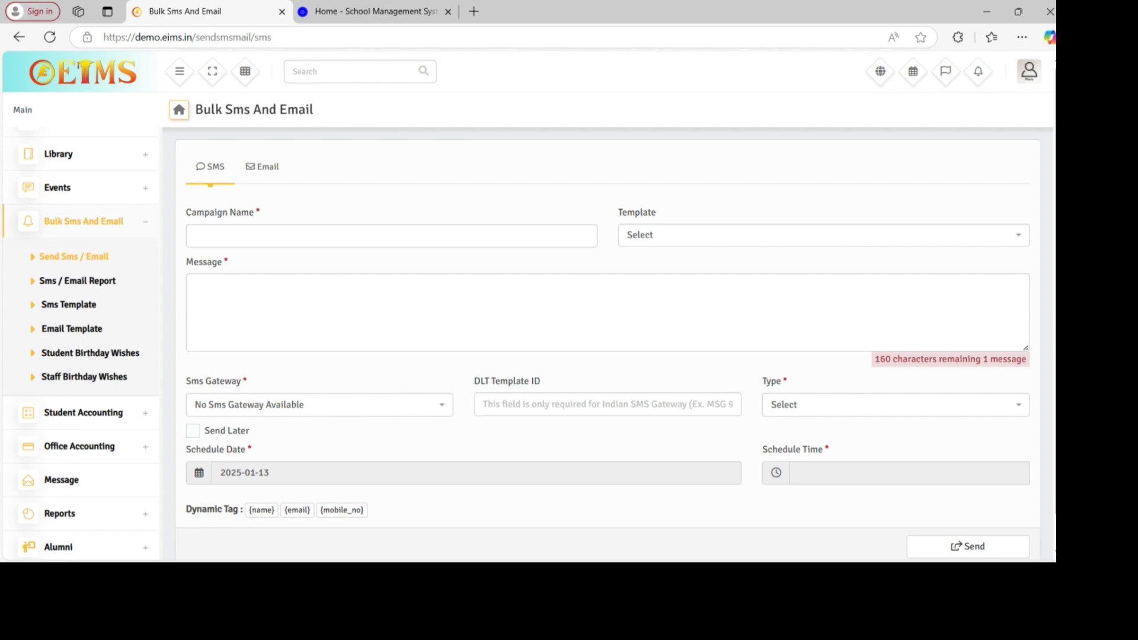
pyautogui.scroll(-1, 608, 344)
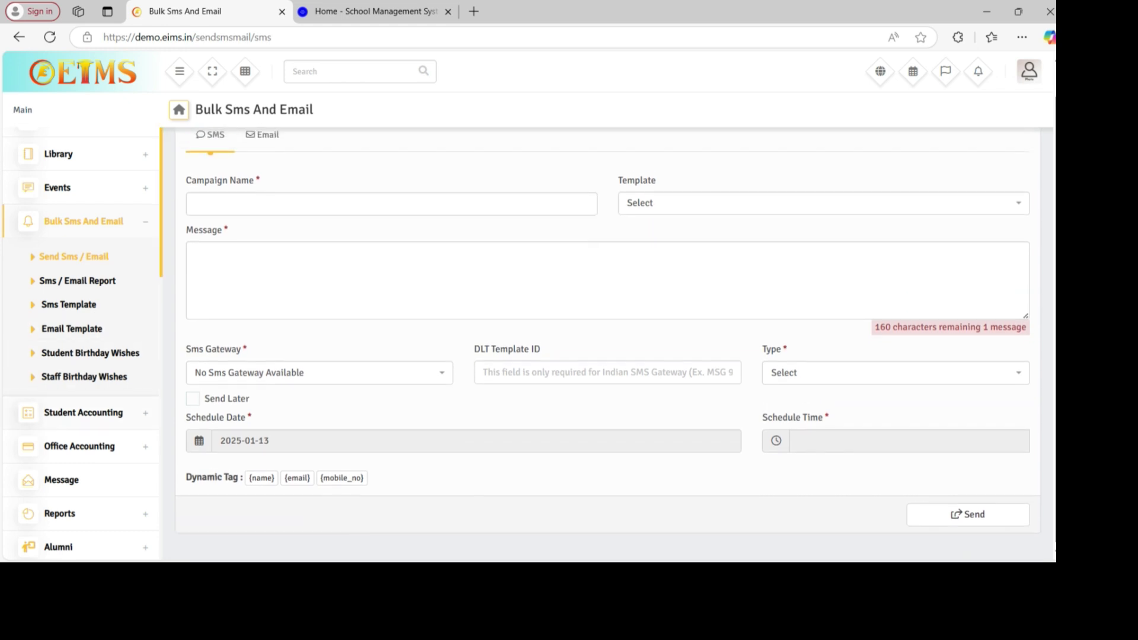
# - Open the Fees Type list and the Fees Pay / Invoice page under Student Accounting
pyautogui.click(83, 412)
pyautogui.scroll(-1, 77, 356)
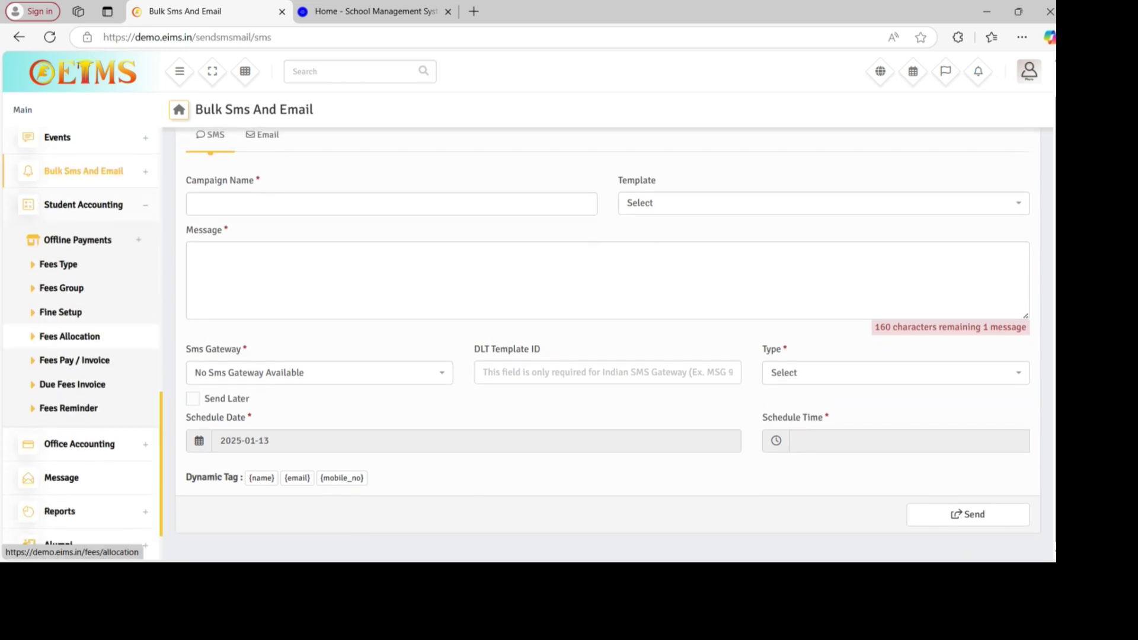
pyautogui.click(58, 265)
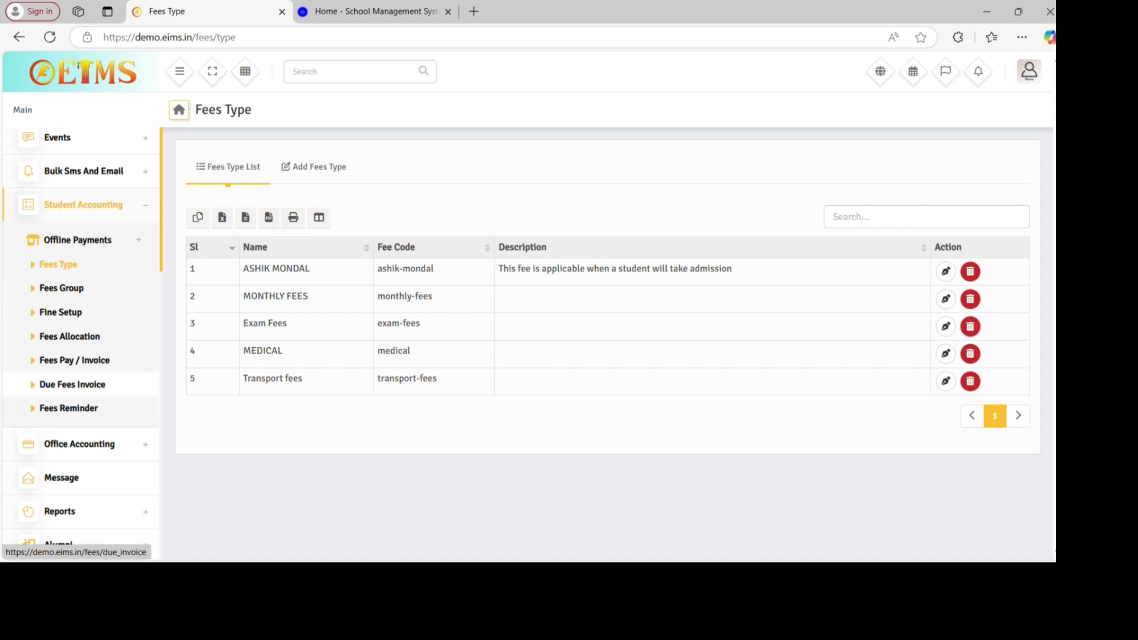
pyautogui.click(74, 360)
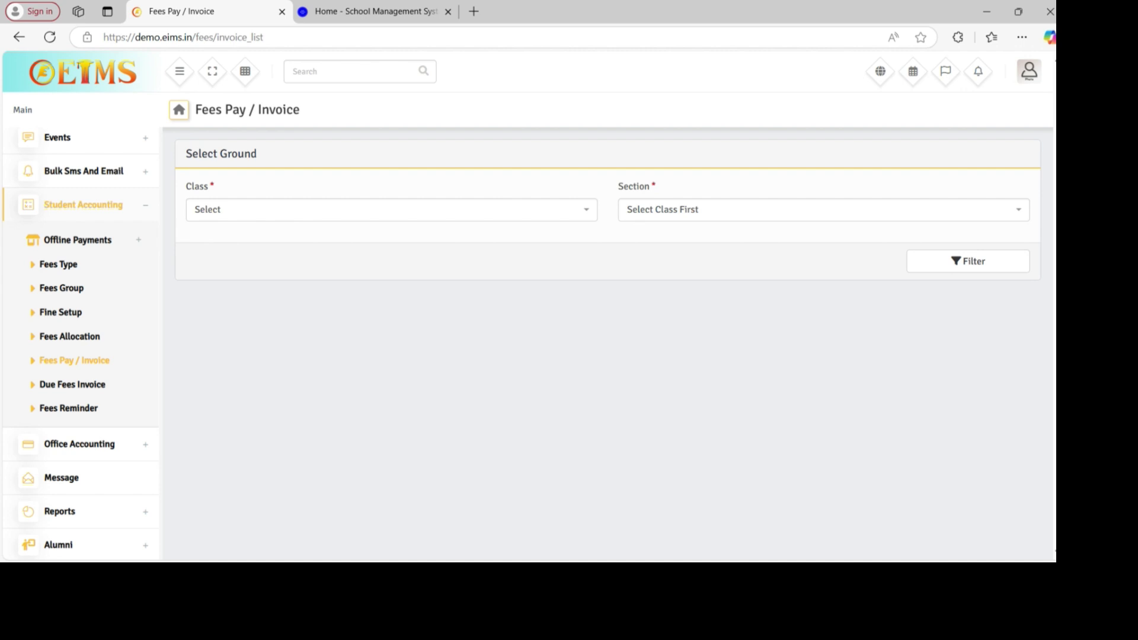
pyautogui.press('XF86MonBrightnessUp')
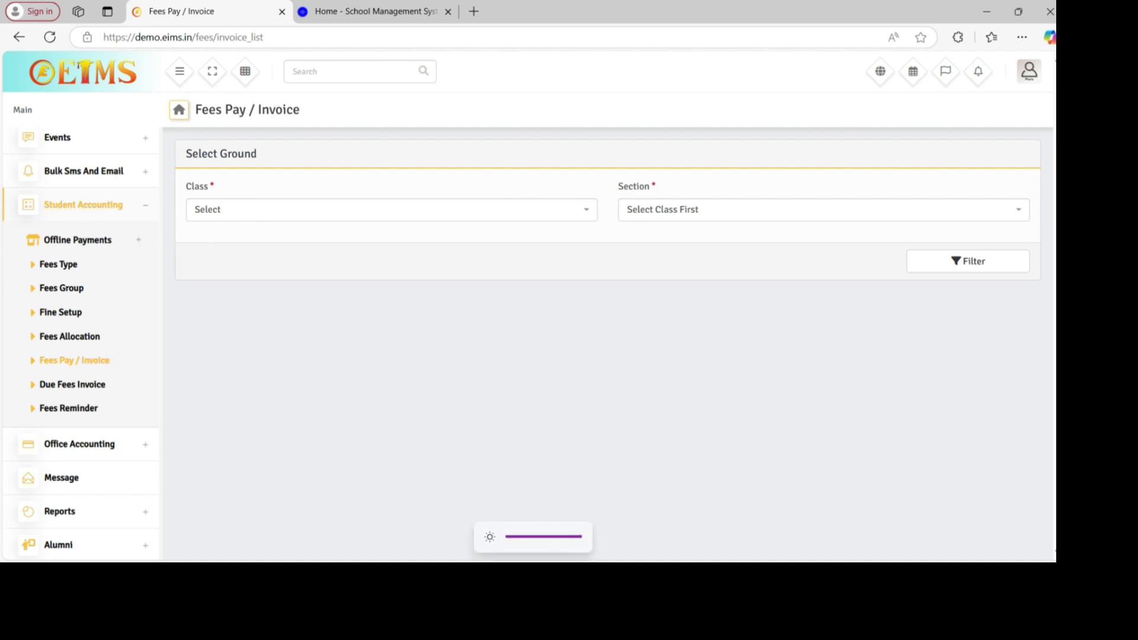
# - Expand the Office Accounting section to review its entries
pyautogui.scroll(-2, 81, 356)
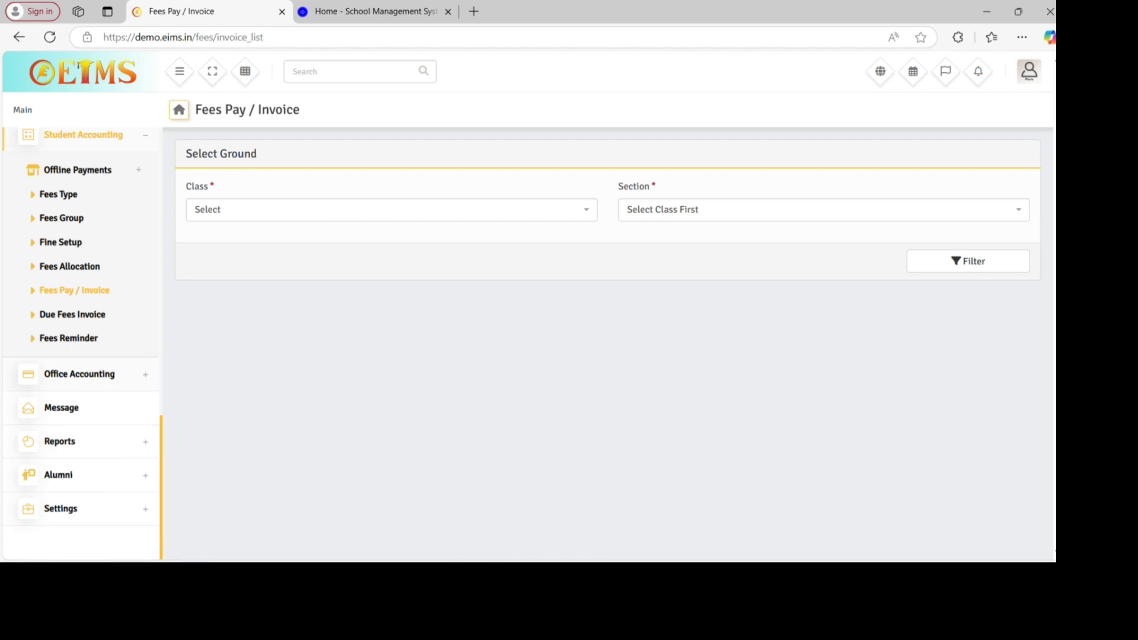
pyautogui.click(80, 374)
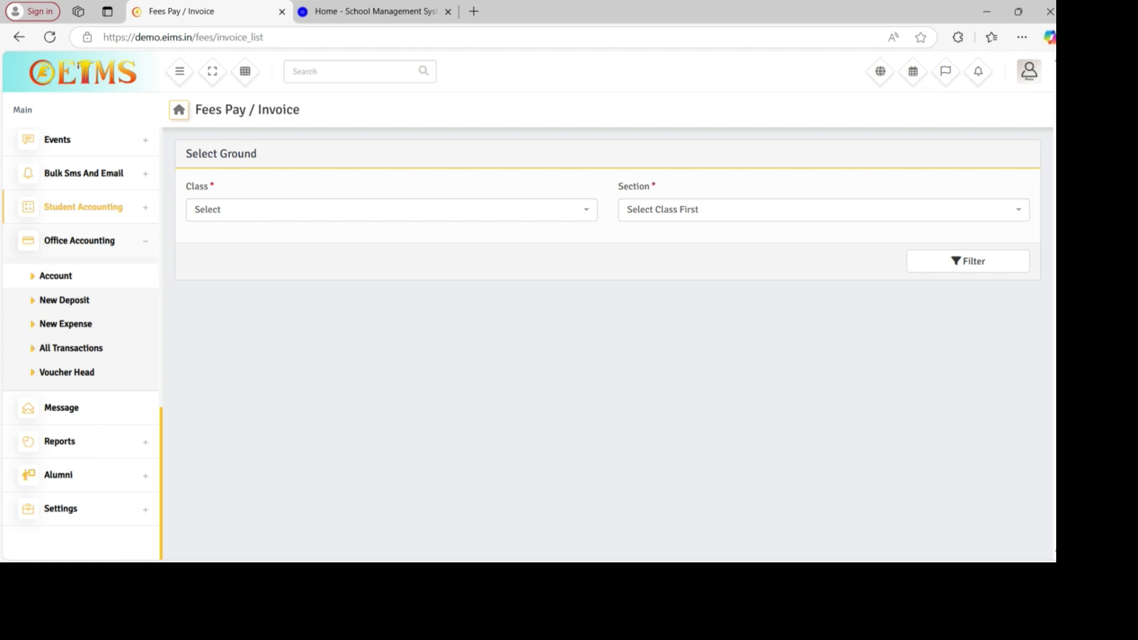
# - Open the Message mailbox and expand the Student Reports entries under Reports
pyautogui.click(61, 407)
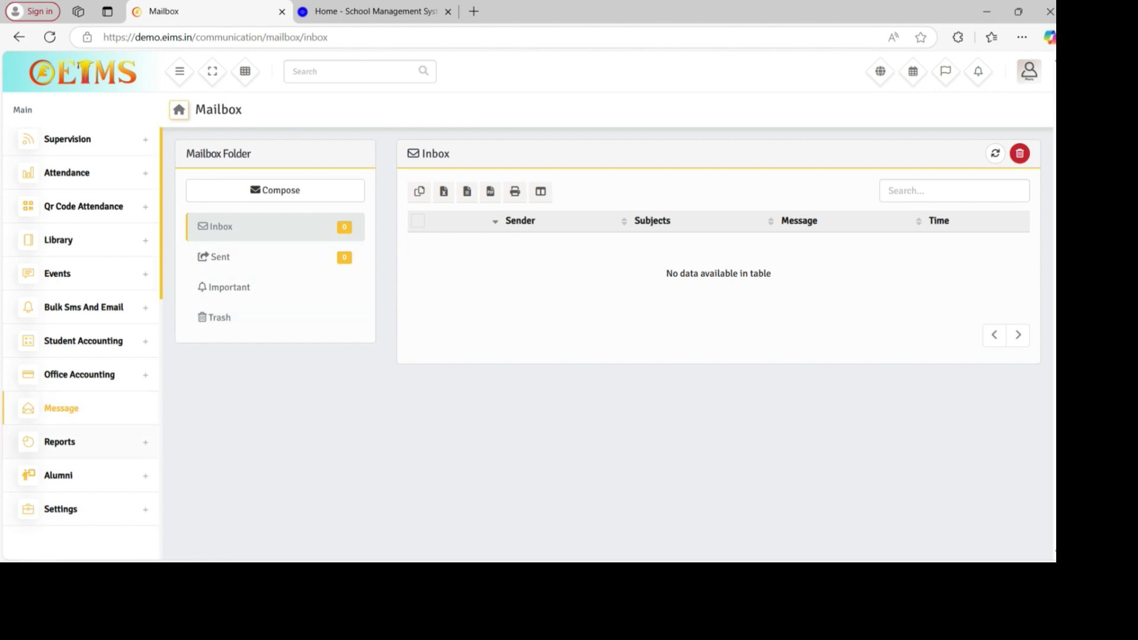
pyautogui.click(81, 442)
pyautogui.scroll(-3, 81, 349)
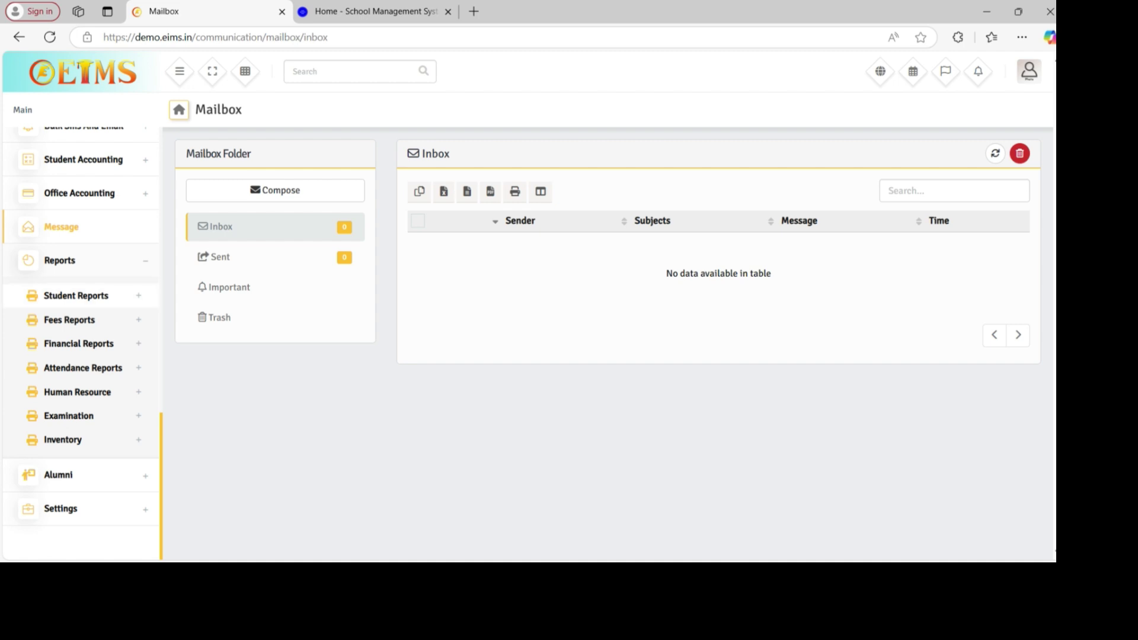
pyautogui.click(76, 295)
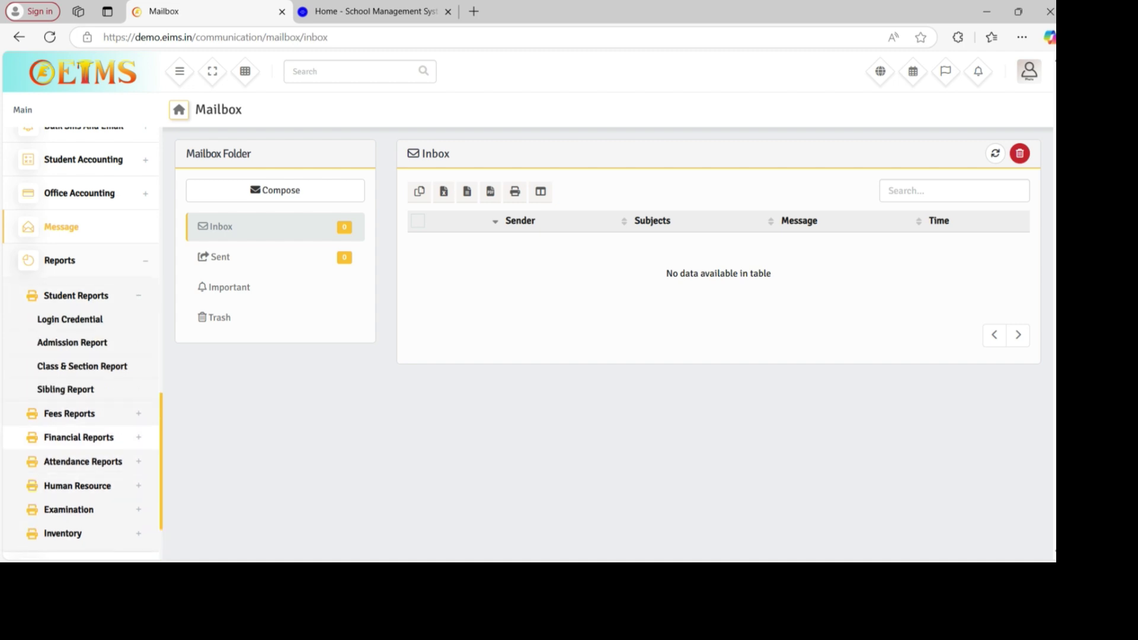
# - Open the Account Statement page under Financial Reports and review the remaining report categories
pyautogui.click(78, 436)
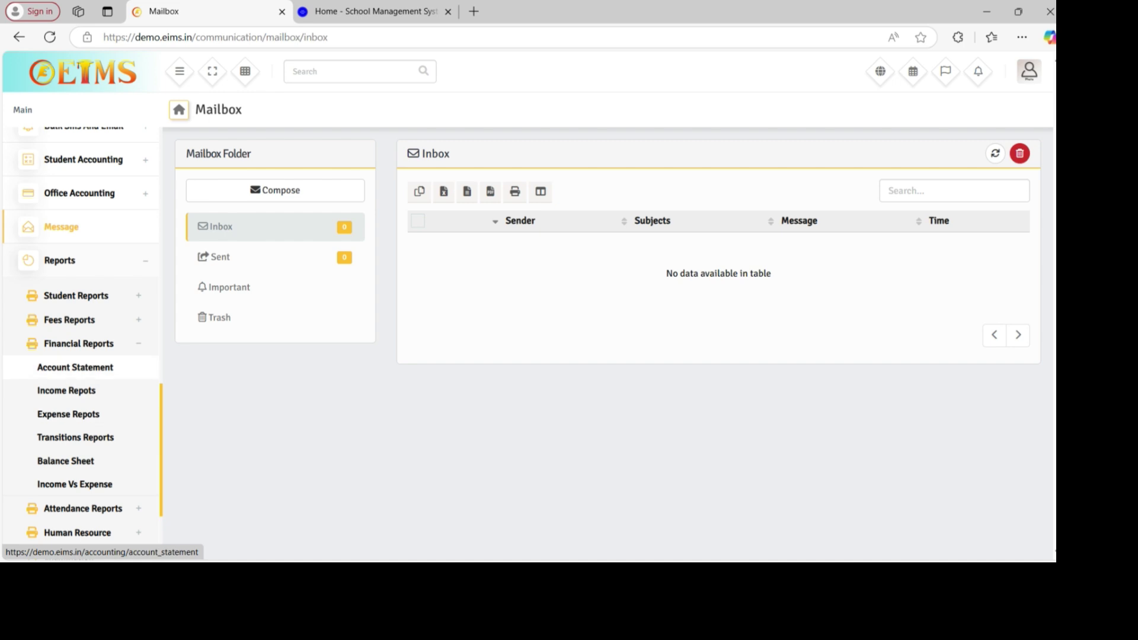
pyautogui.click(75, 367)
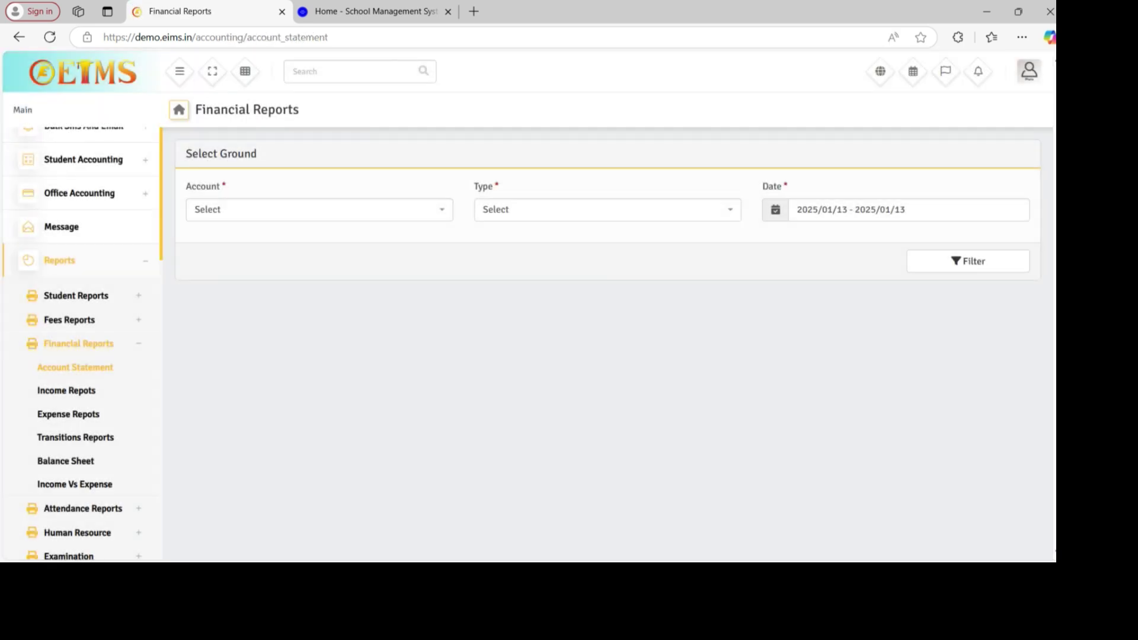
pyautogui.scroll(-3, 83, 508)
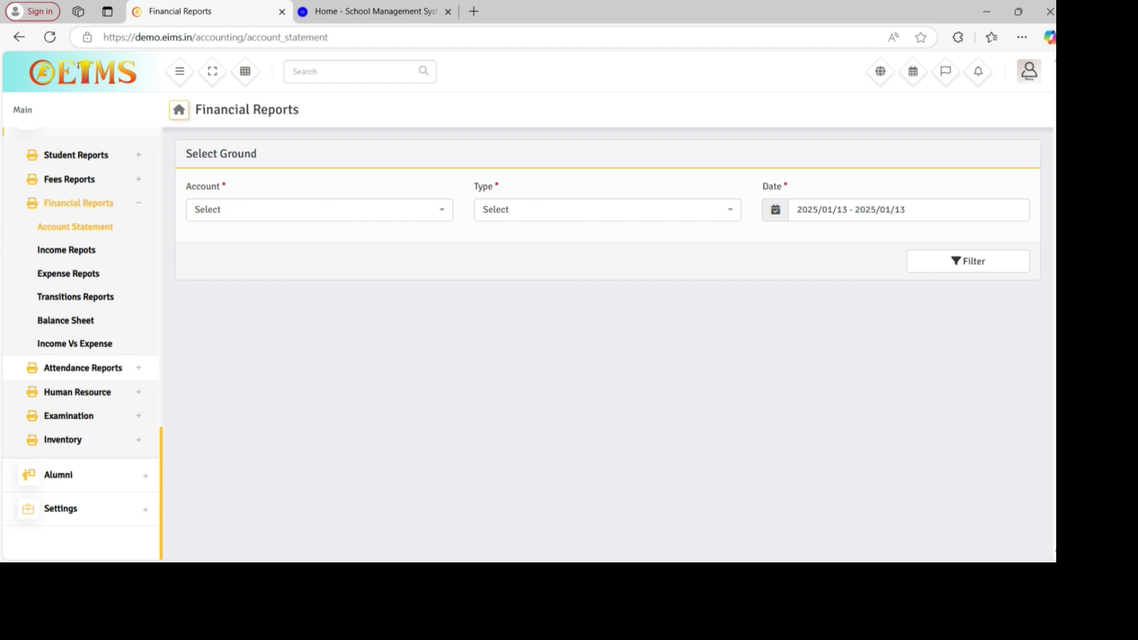
# - Expand the Alumni section to review its entries, and open the Institute Settings page under Settings
pyautogui.click(58, 474)
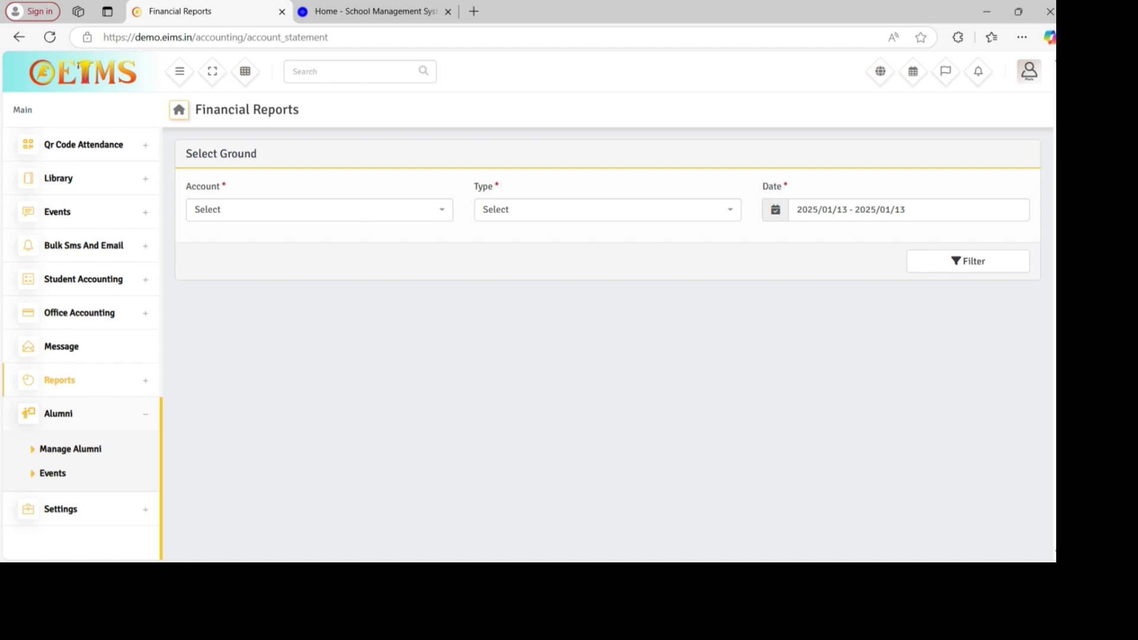
pyautogui.click(61, 509)
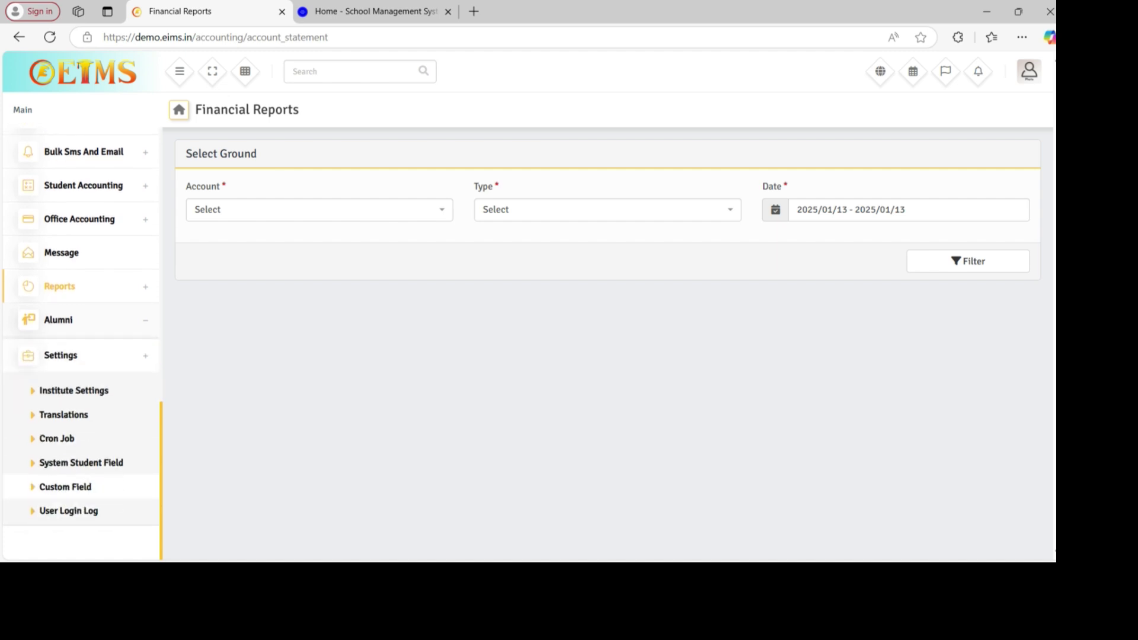
pyautogui.click(74, 386)
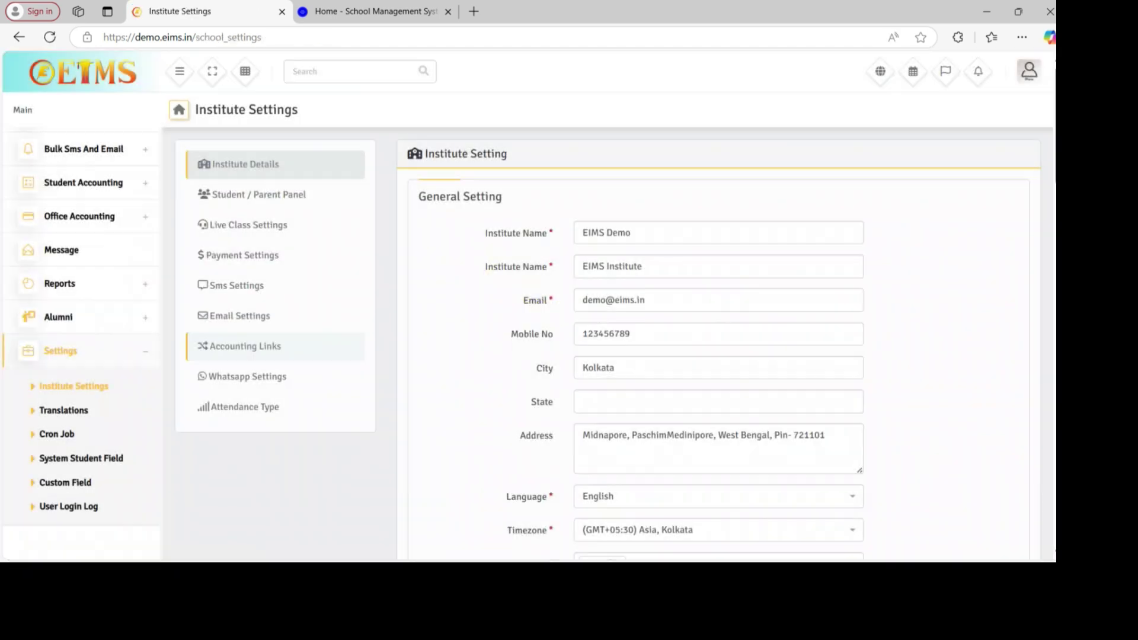
# - Review the Payment Settings and Email Settings pages of the institute settings
pyautogui.click(243, 255)
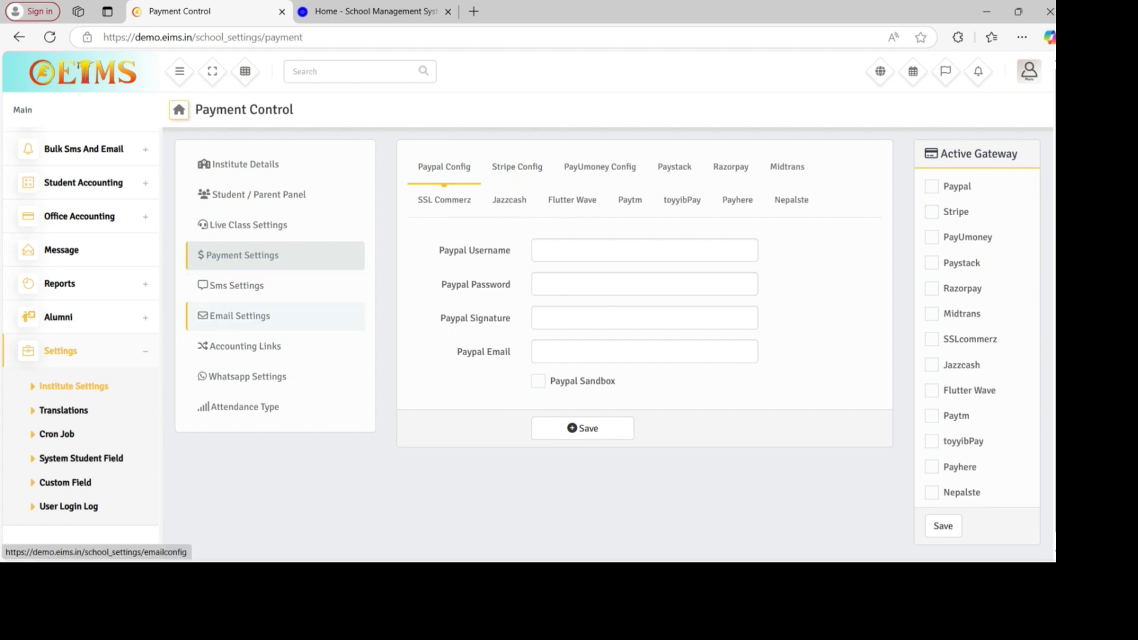
pyautogui.click(239, 316)
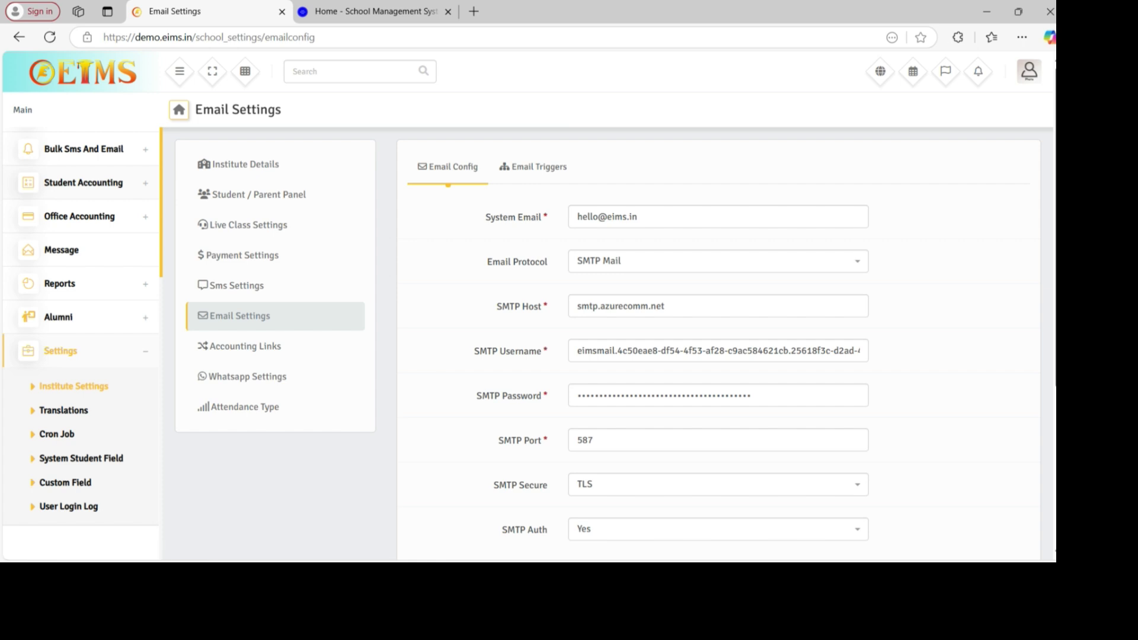
# - Return to the main Dashboard and show the admin account's profile options
pyautogui.scroll(10, 82, 344)
pyautogui.click(65, 145)
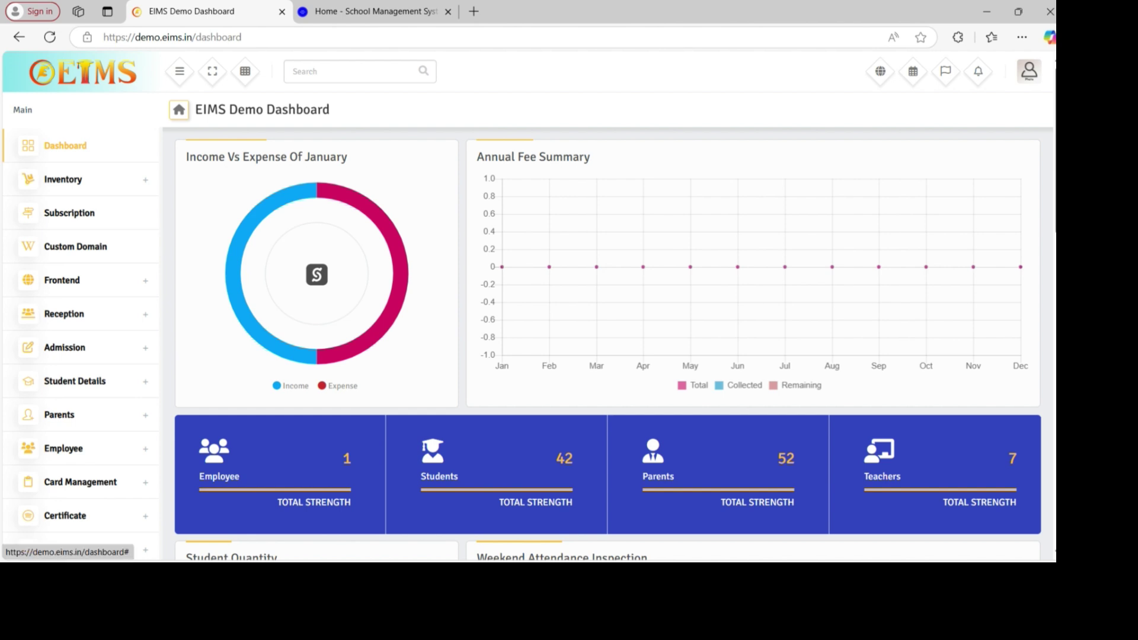
pyautogui.click(1029, 71)
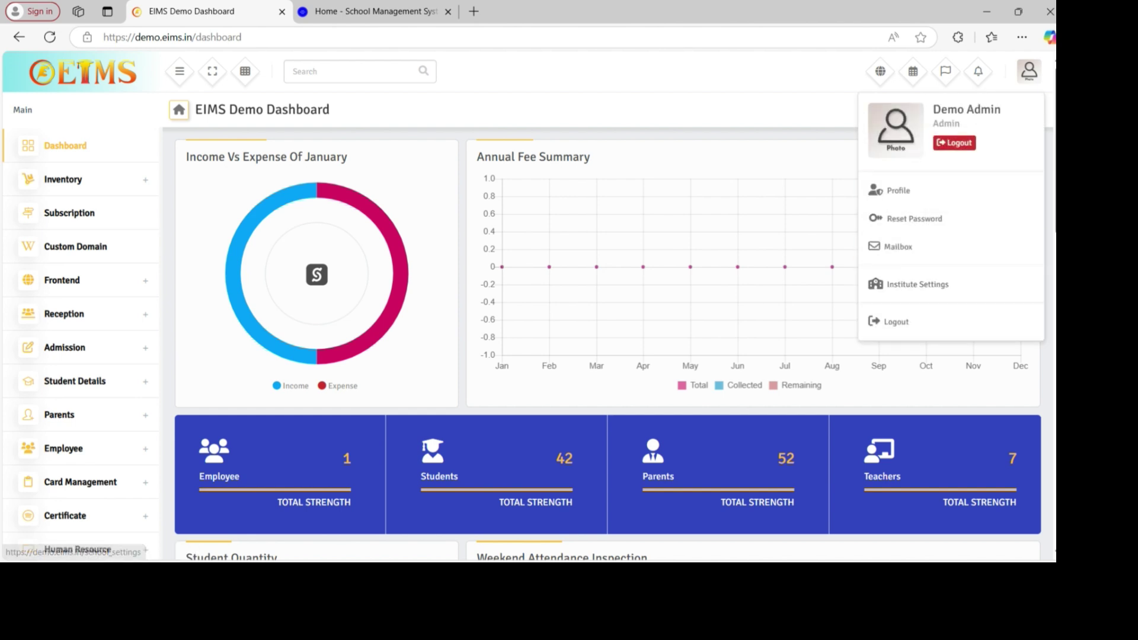